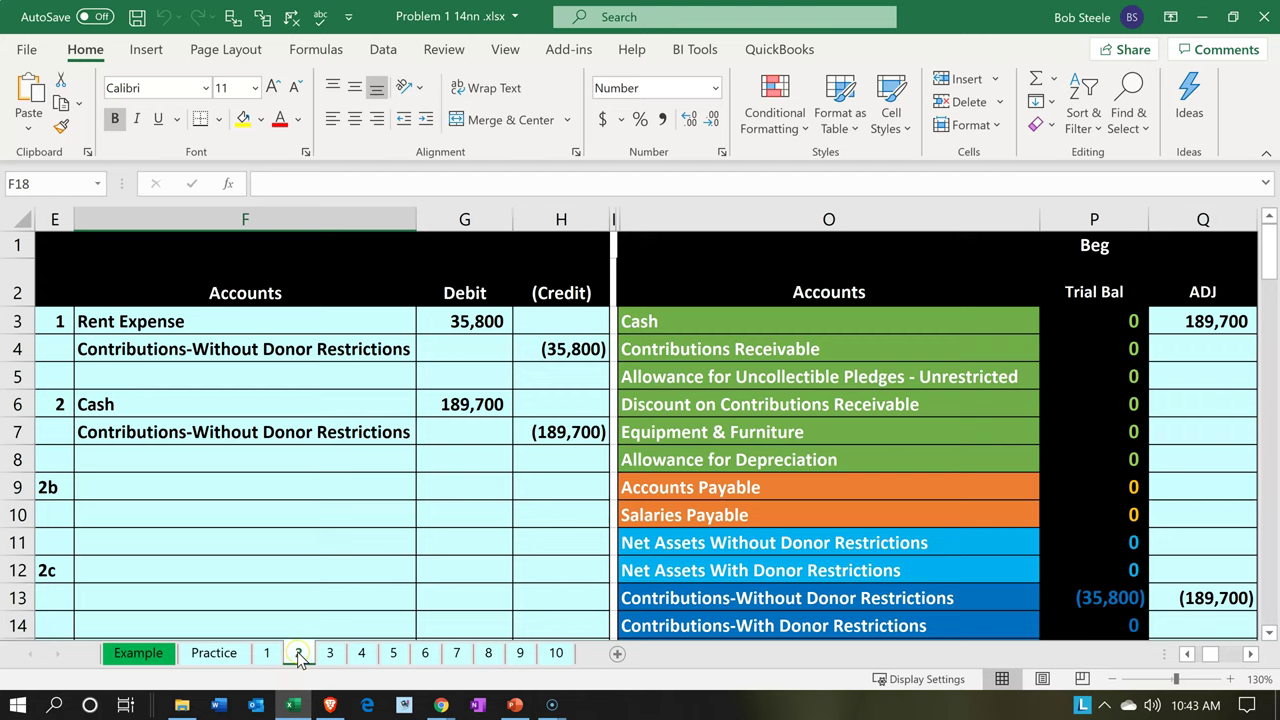
- Review journal entry 2 on sheet 2, from the Cash debit to the Contributions-Without Donor Restrictions credit
left_click(285, 530)
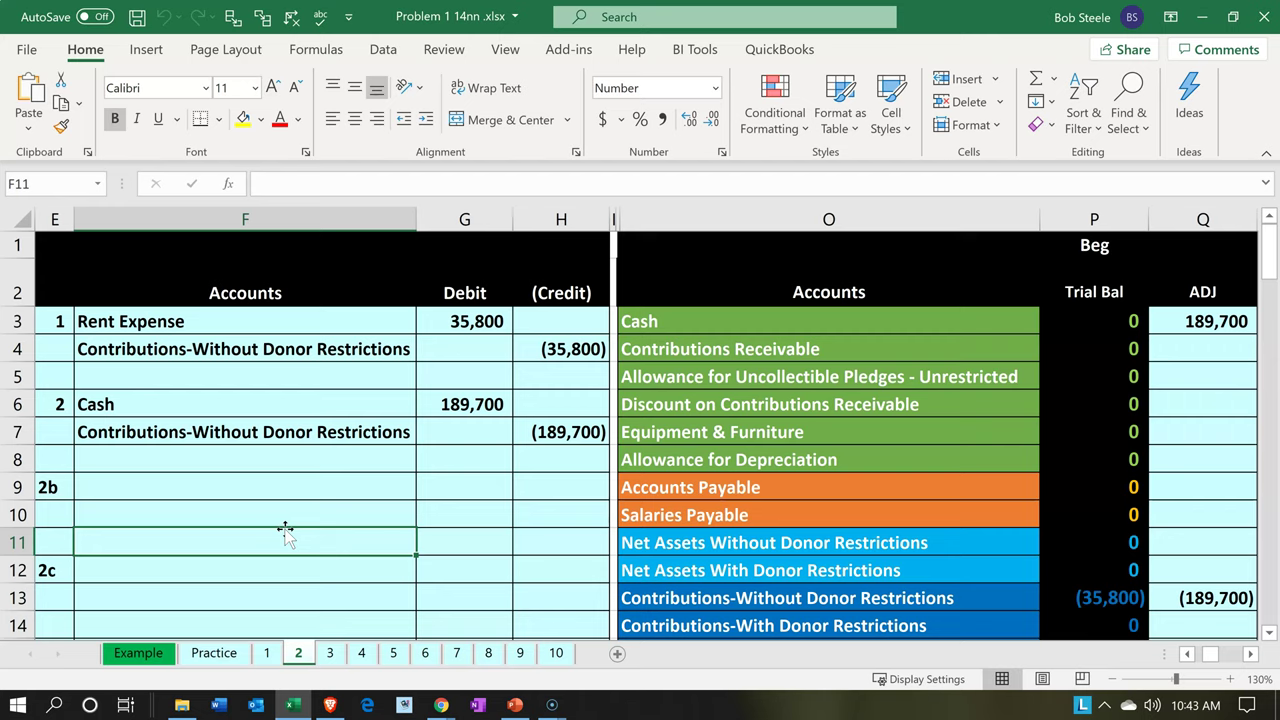
left_click(357, 419)
key("Up")
key("Down")
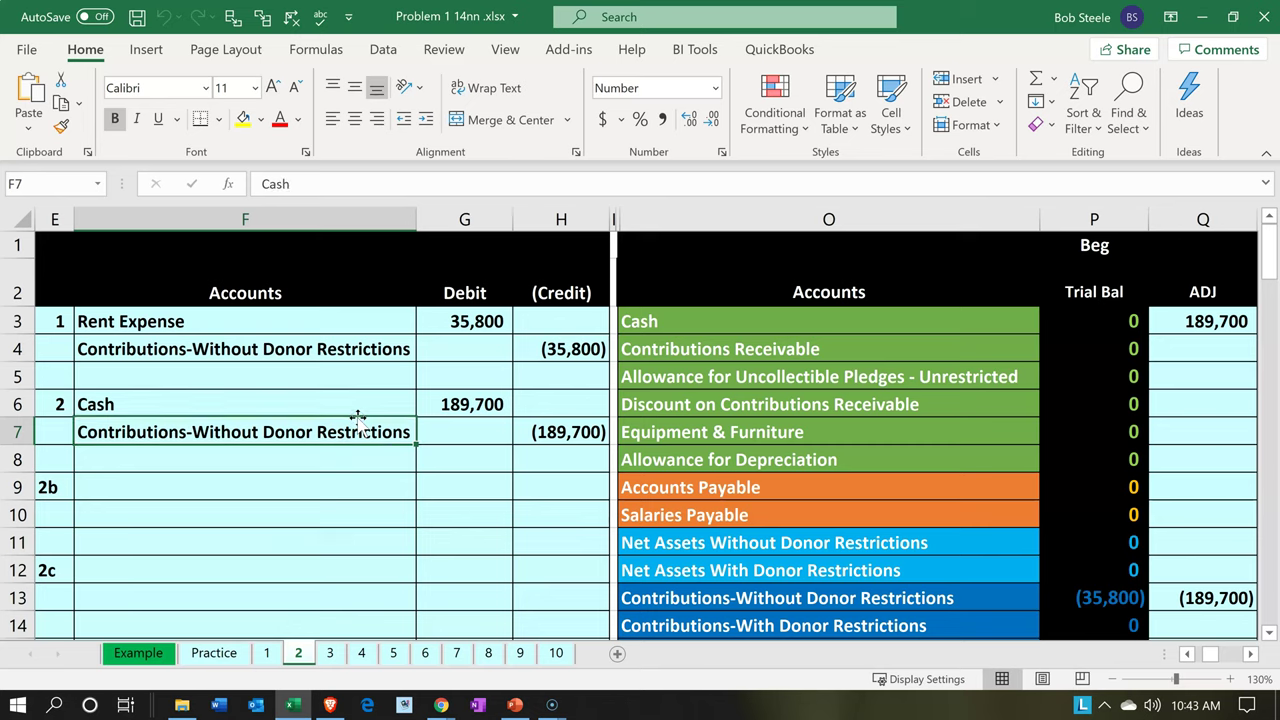
key("Right")
key("Right")
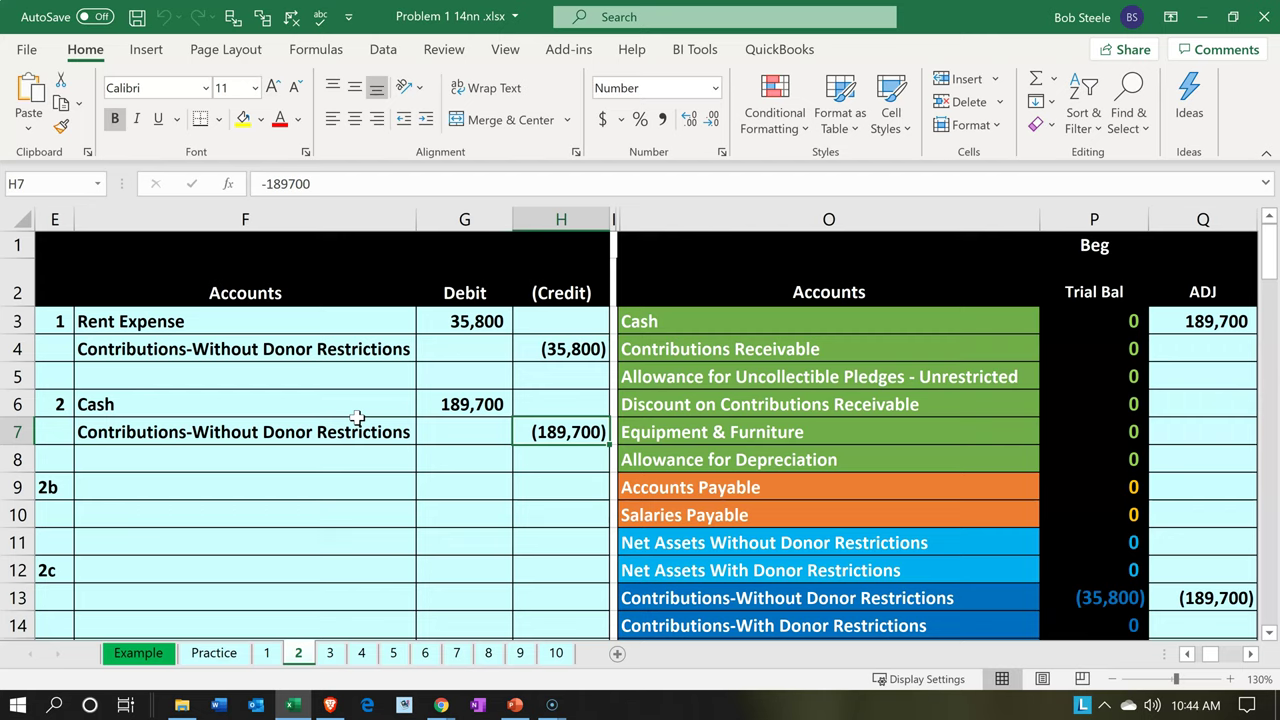
- Examine the trial balance accounts and the ending balance column down to Contributions-Without Donor Restrictions
key("Right")
key("Right")
key("Right")
key("Right")
key("Right")
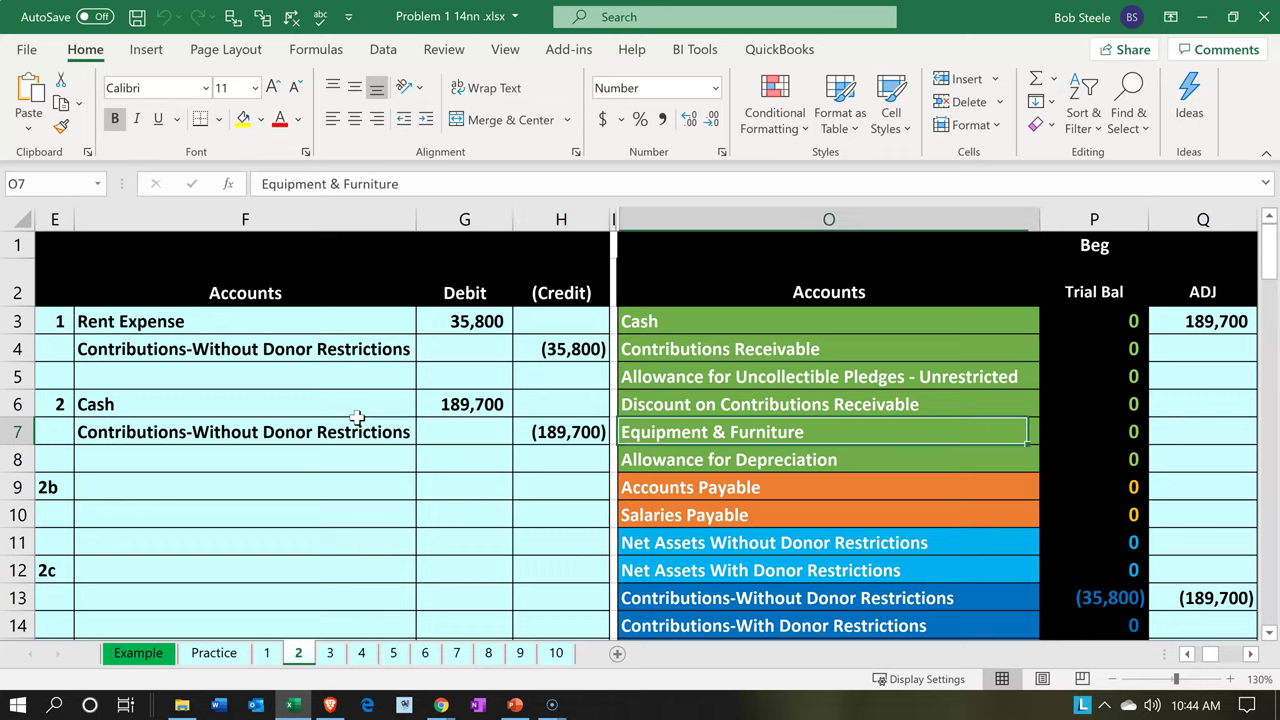
key("Up")
key("Up")
key("Up")
key("Up")
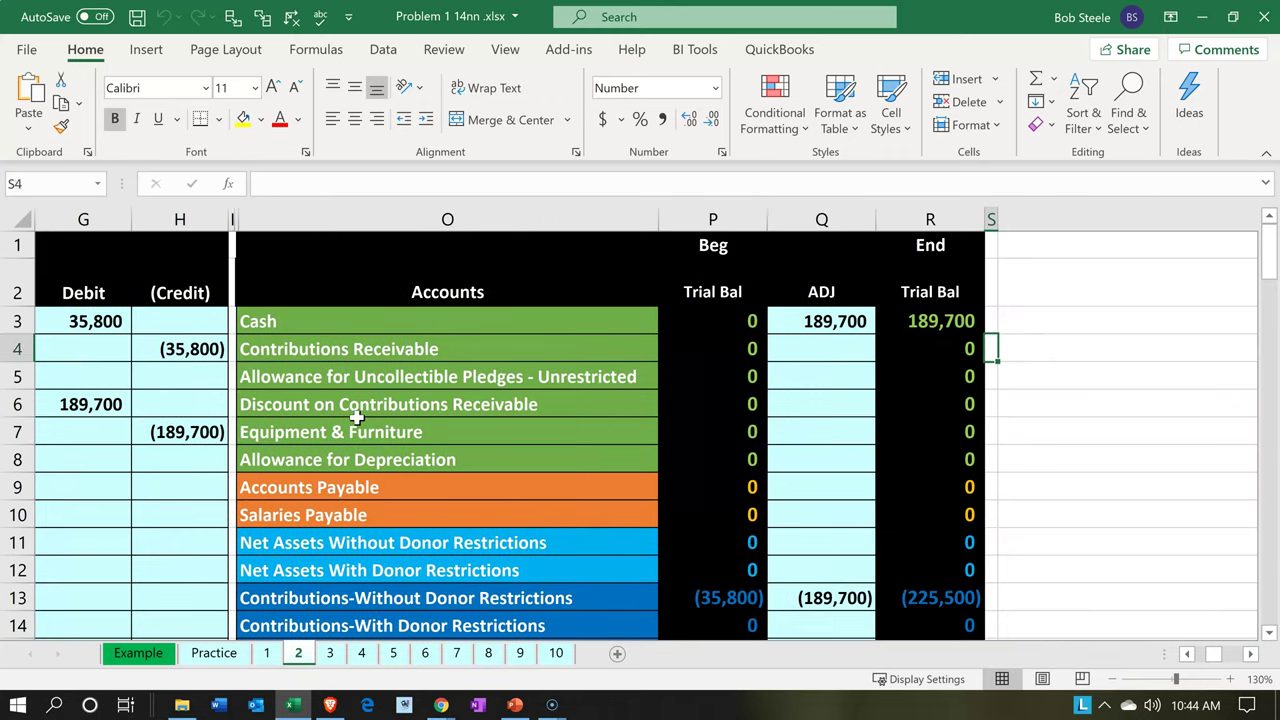
key("Left")
key("Down")
key("Down")
key("Down")
key("Down")
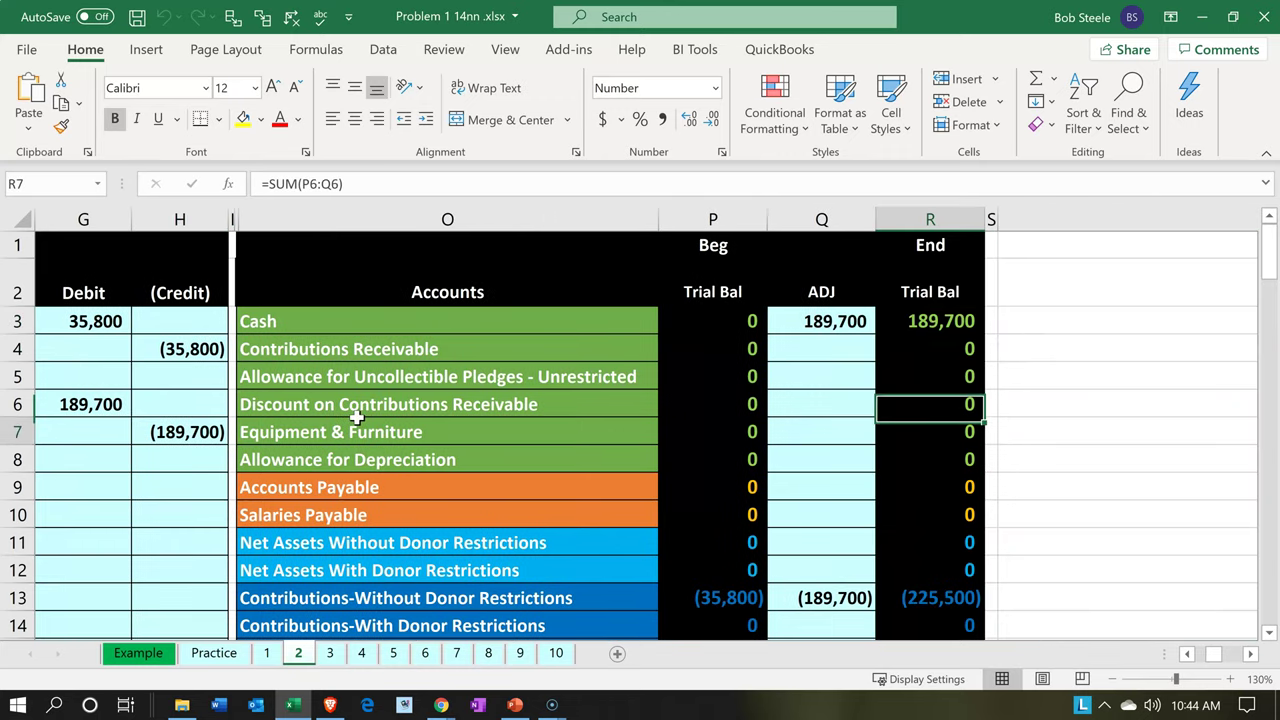
key("Down")
key("Down")
key("Down")
key("Down")
key("Down")
key("Down")
key("Down")
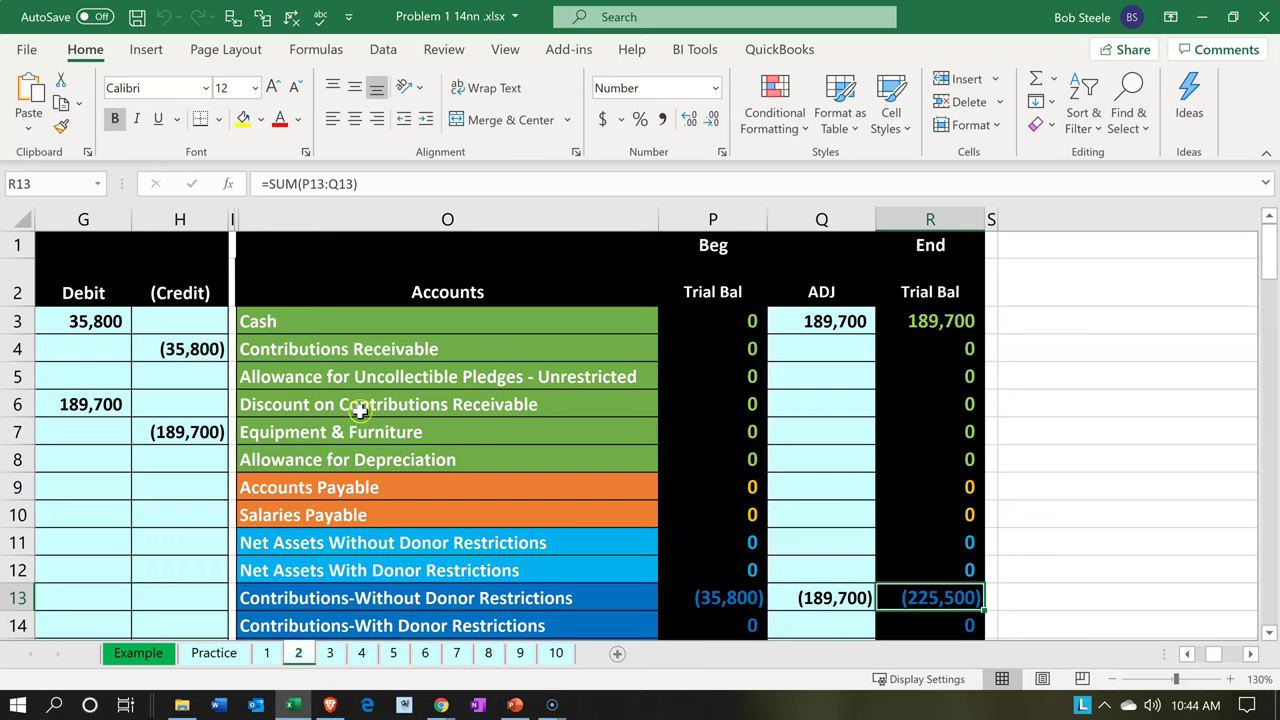
- Switch to Aplos in the browser, open the donation Contributions list and start adding a new contribution
left_click(1202, 17)
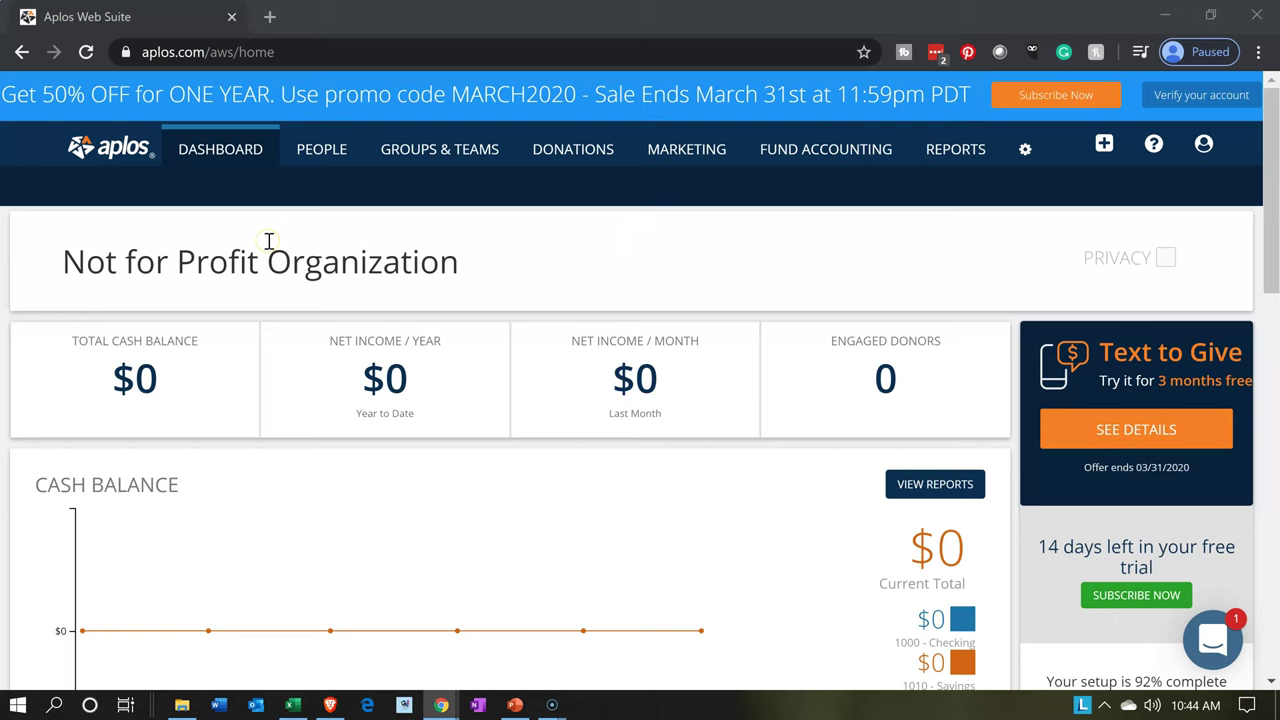
left_click(617, 170)
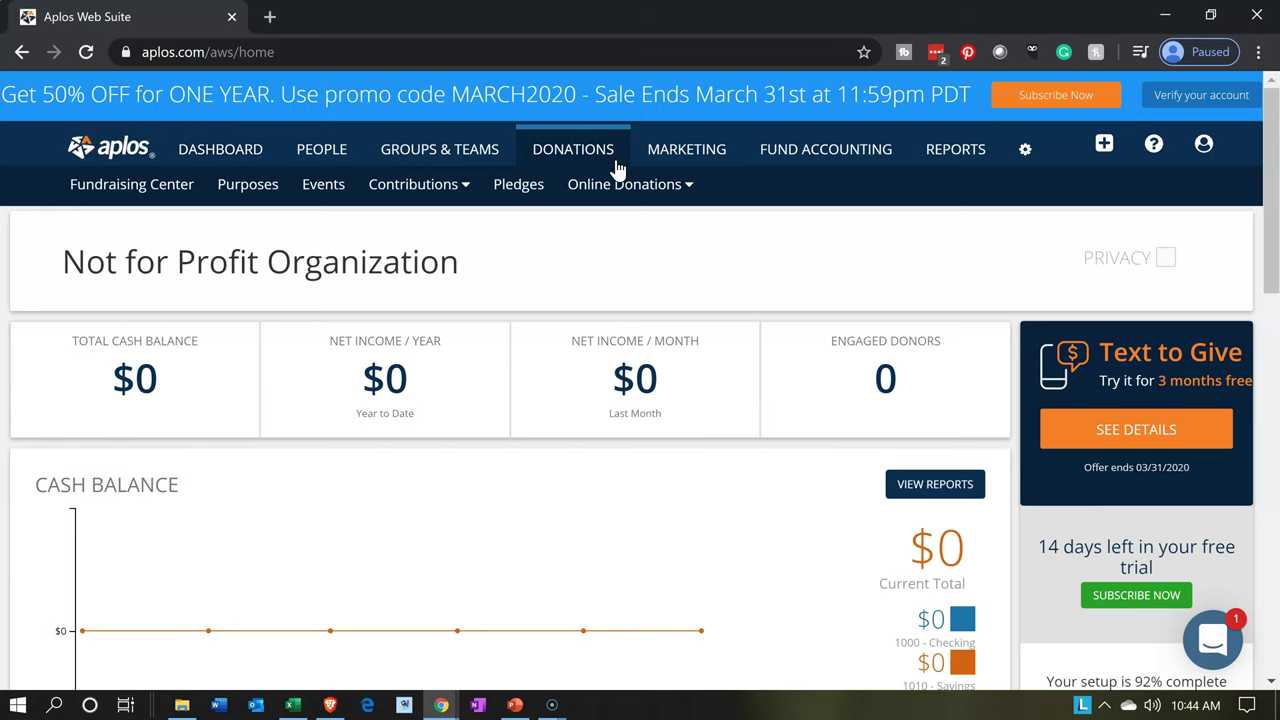
left_click(459, 185)
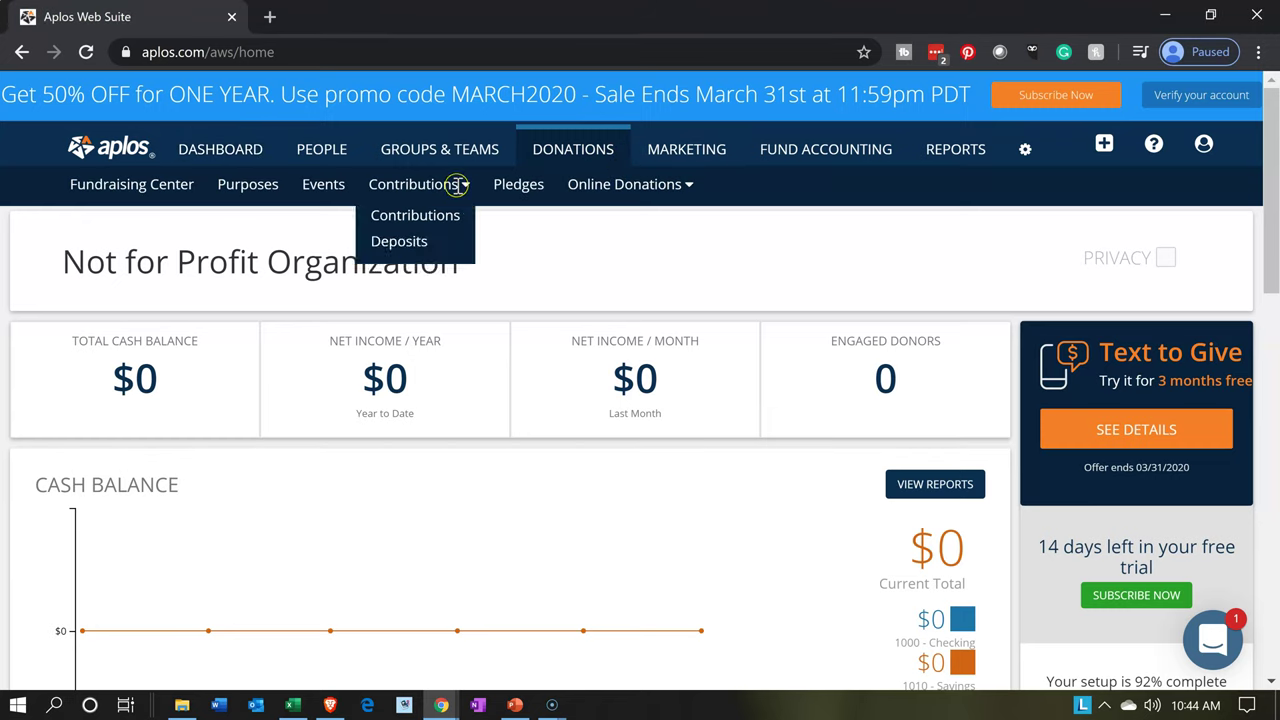
left_click(450, 237)
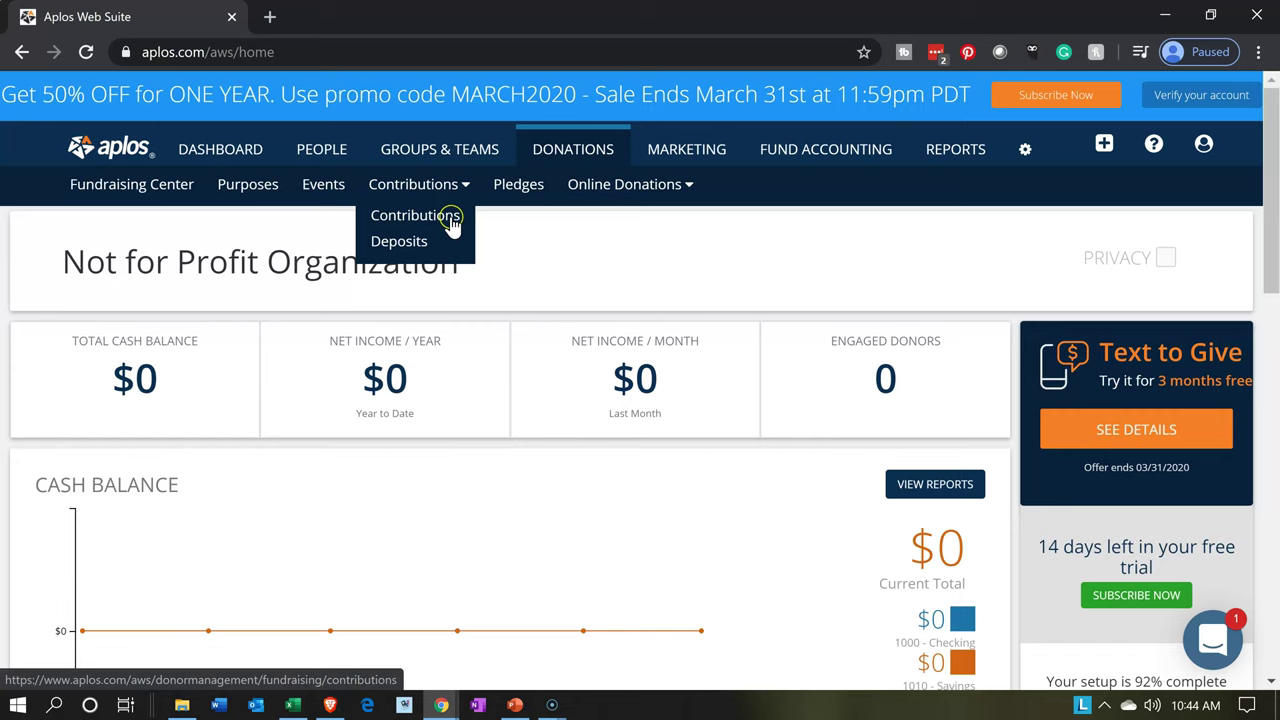
left_click(452, 226)
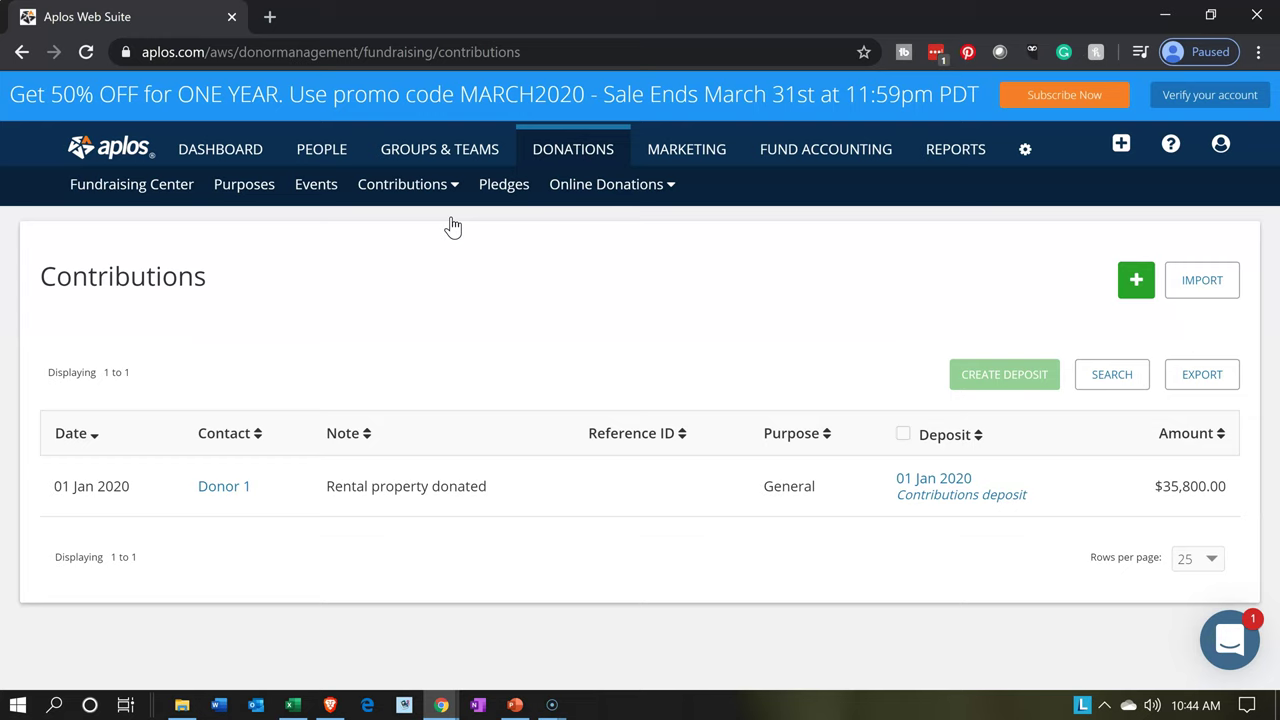
left_click(1140, 280)
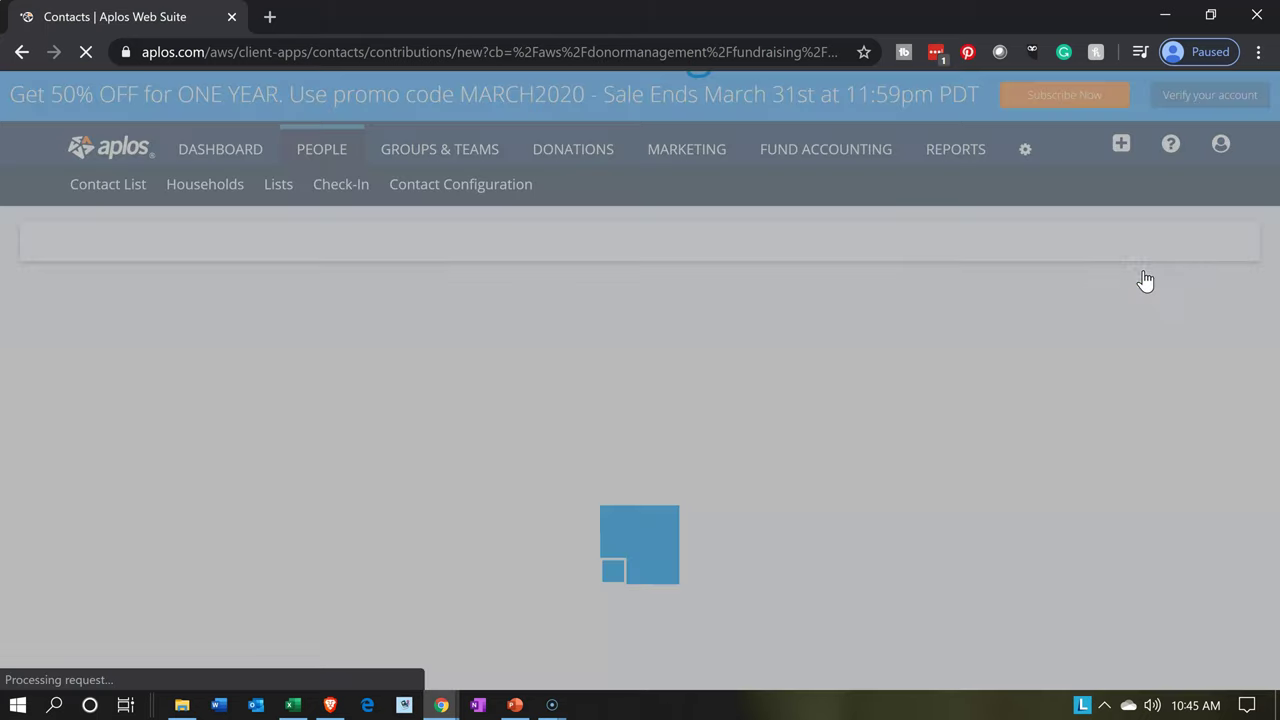
- Set the contribution's contact to the new contact Donor 2 and its purpose to General
left_click(474, 513)
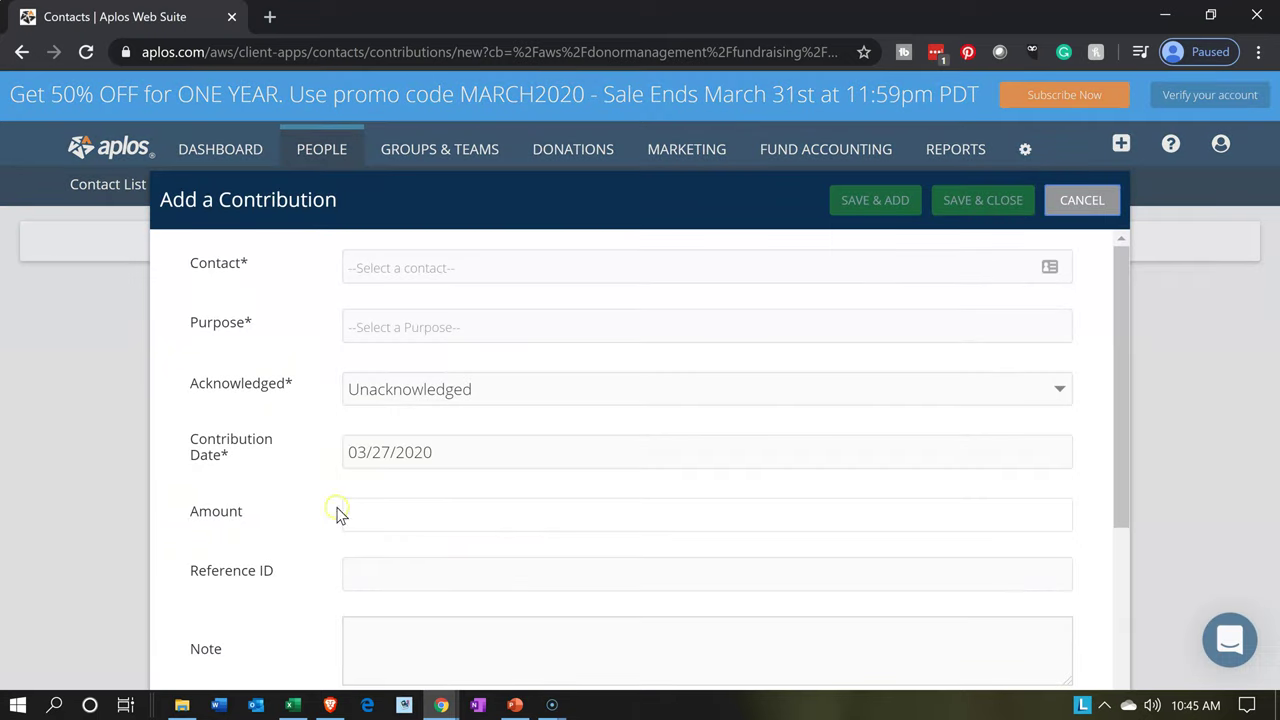
left_click(347, 264)
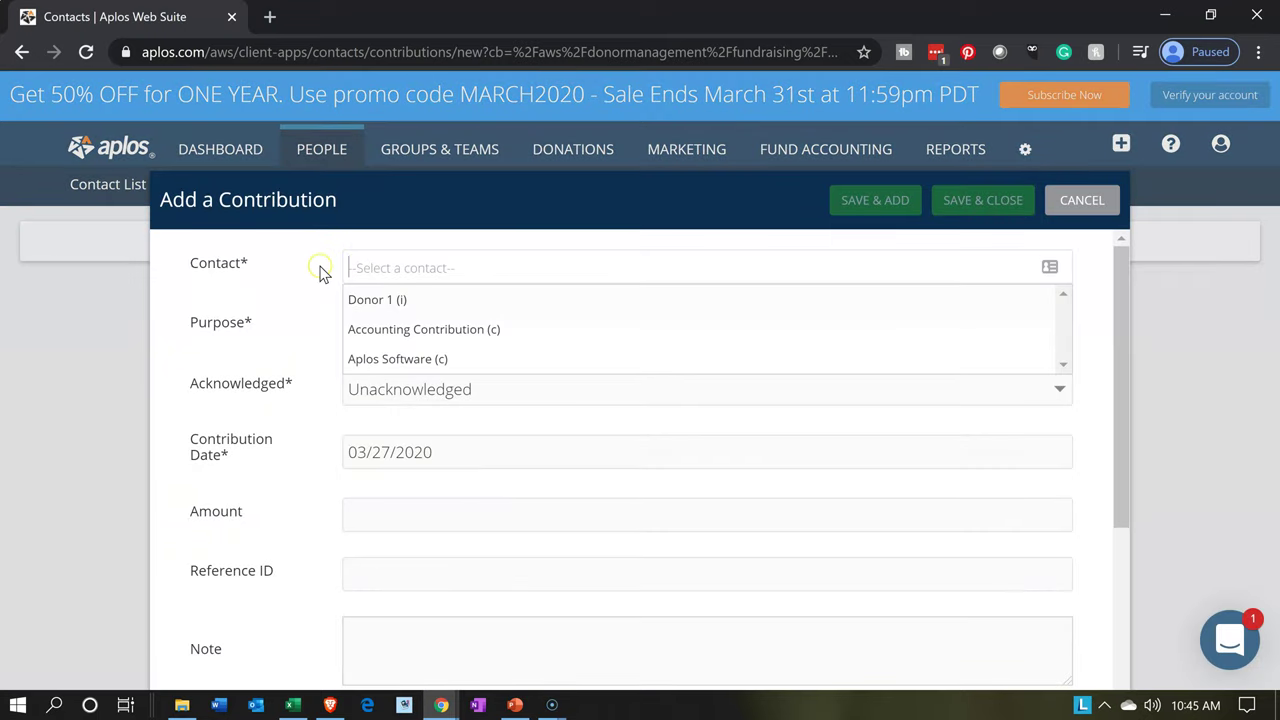
type("Donor 2")
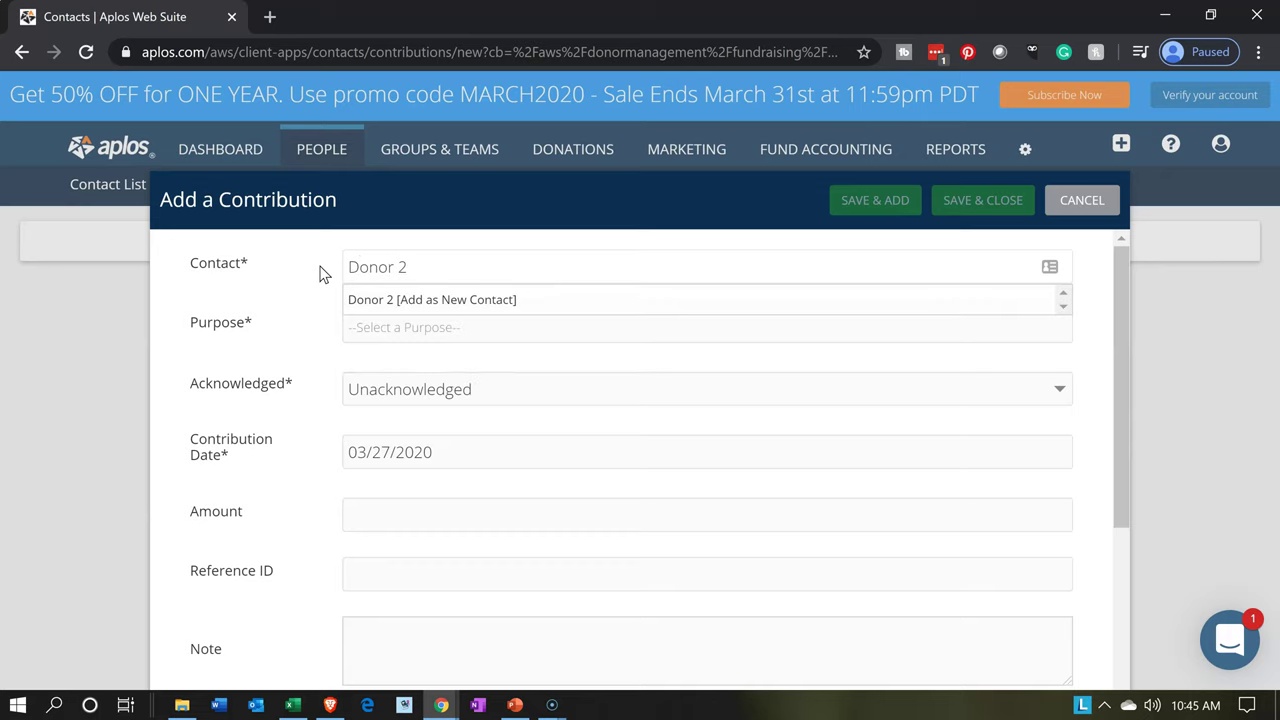
left_click(322, 274)
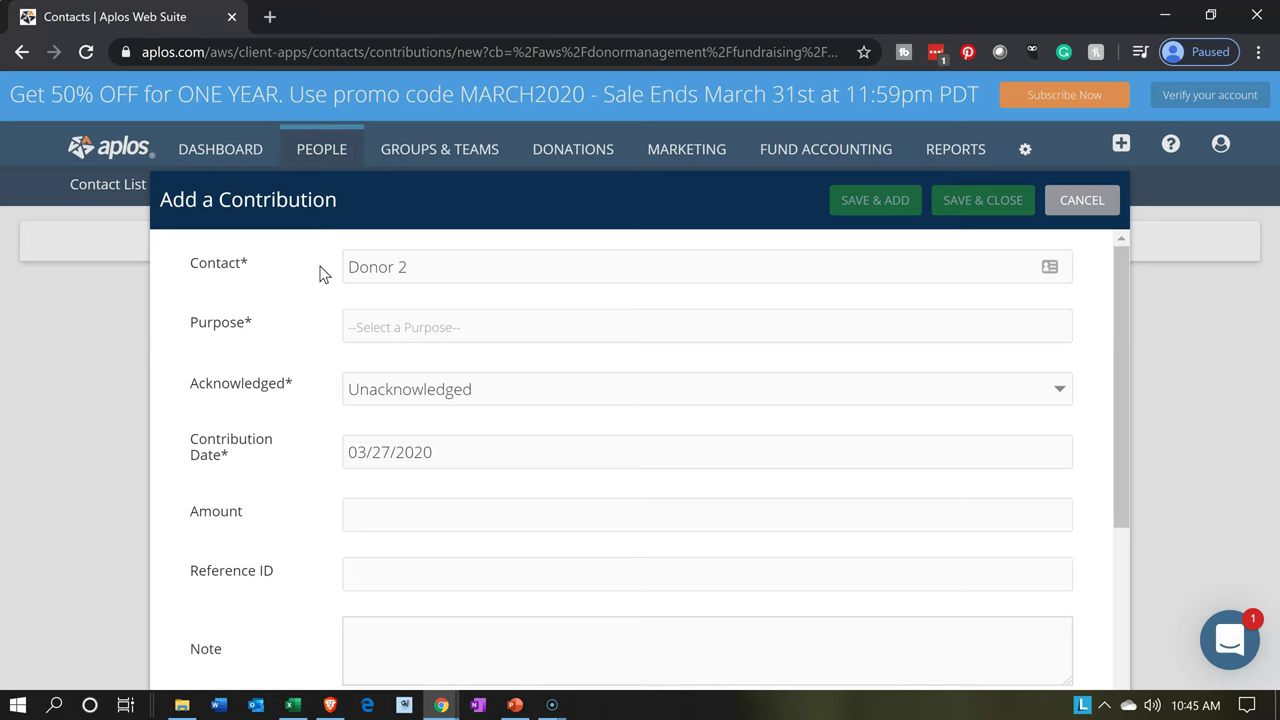
left_click(329, 268)
left_click(369, 320)
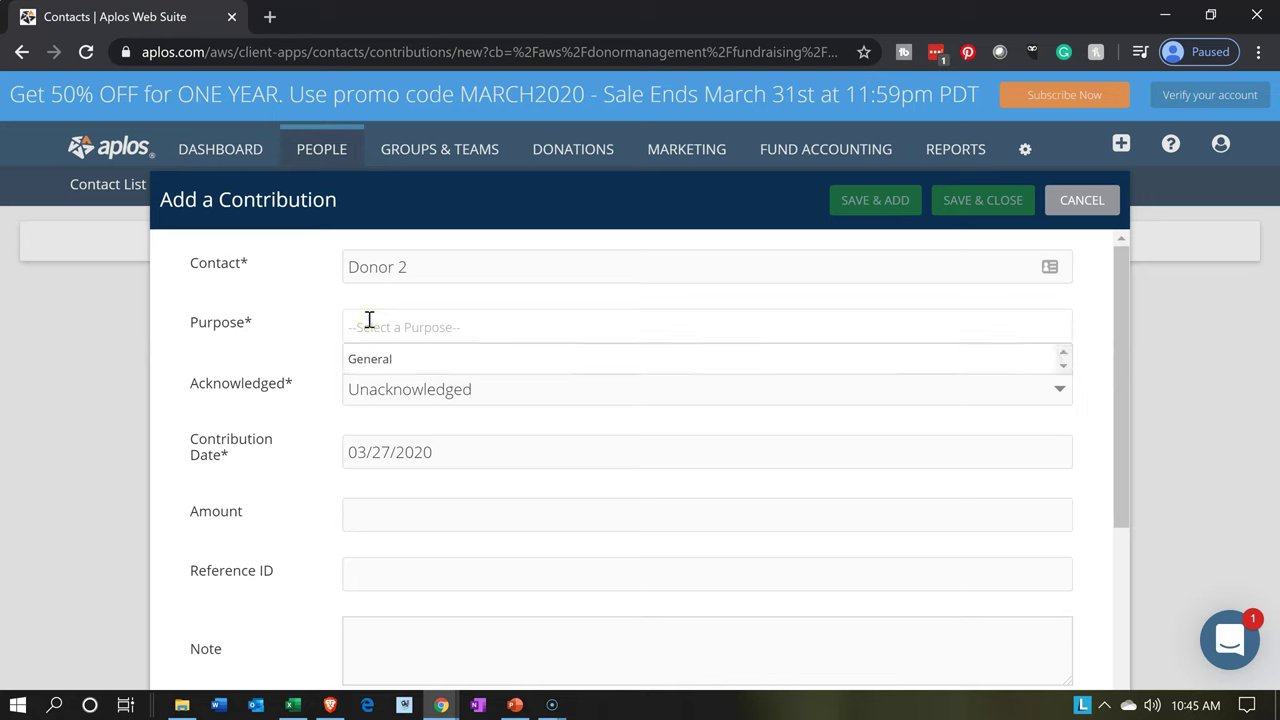
left_click(369, 358)
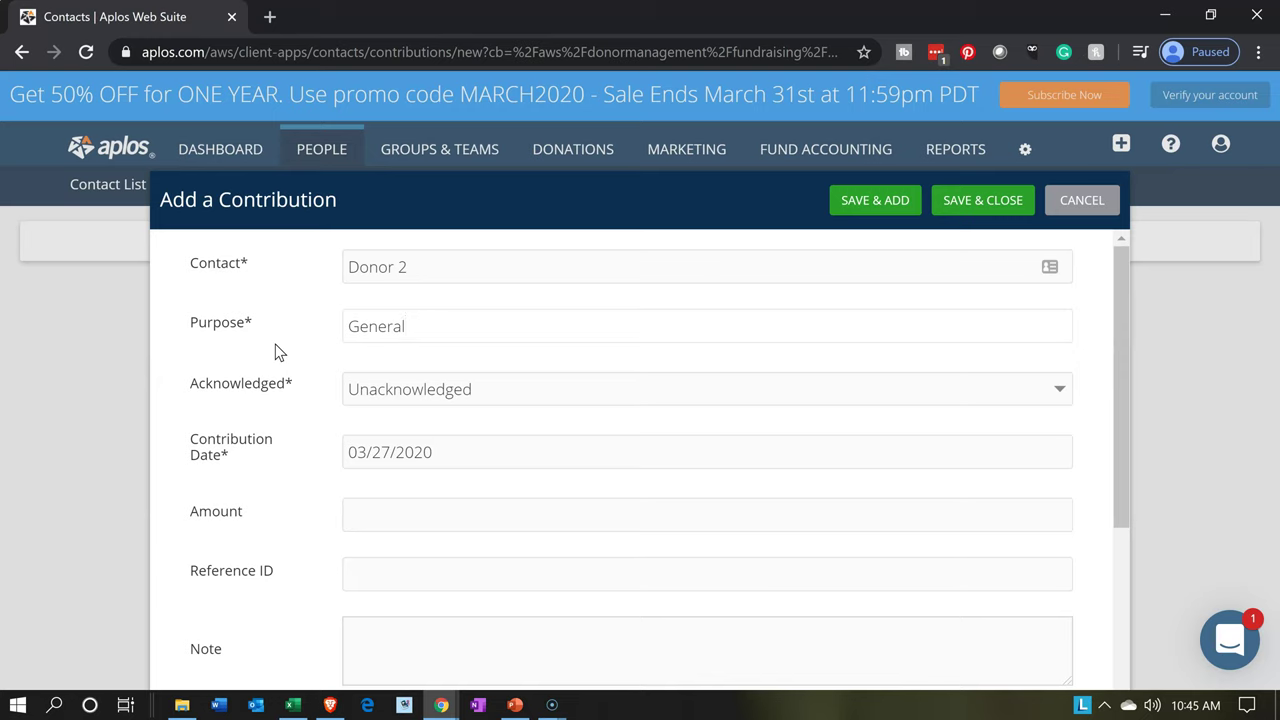
- Keep the contribution as Unacknowledged and set its contribution date to 01/02/2020
left_click(330, 353)
scroll(350, 370, "down", 1)
left_click(479, 297)
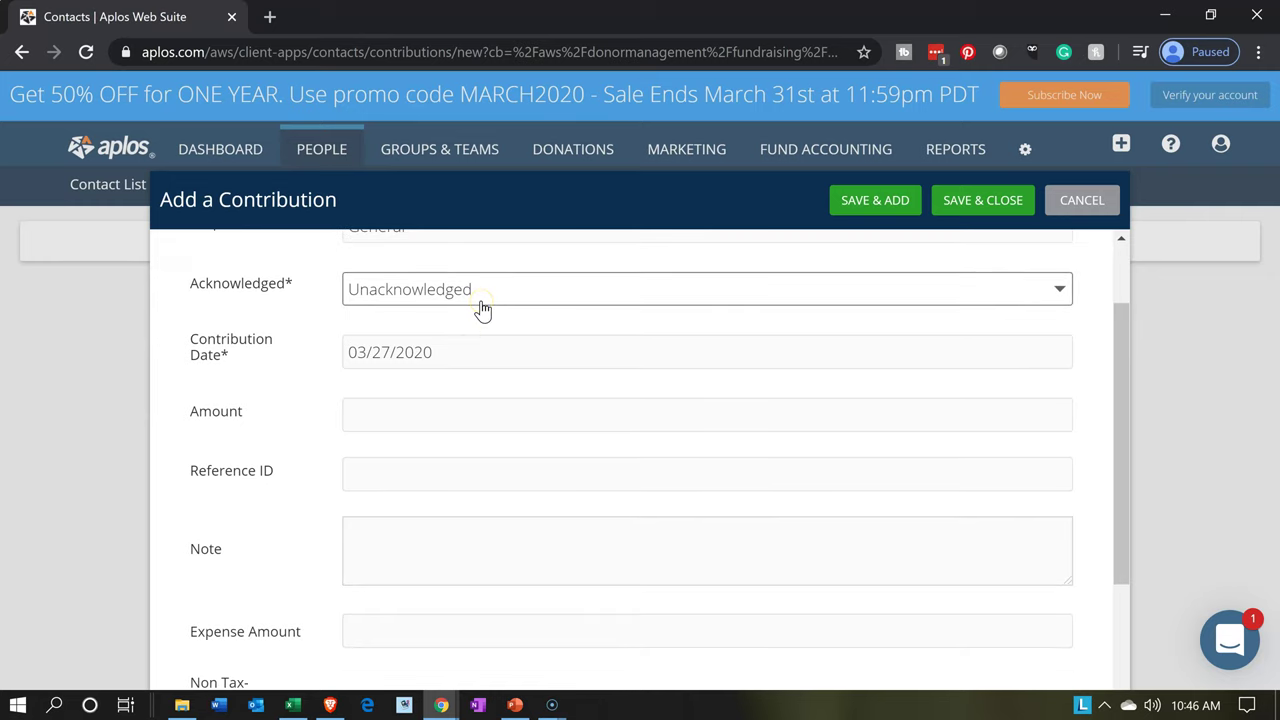
left_click(481, 303)
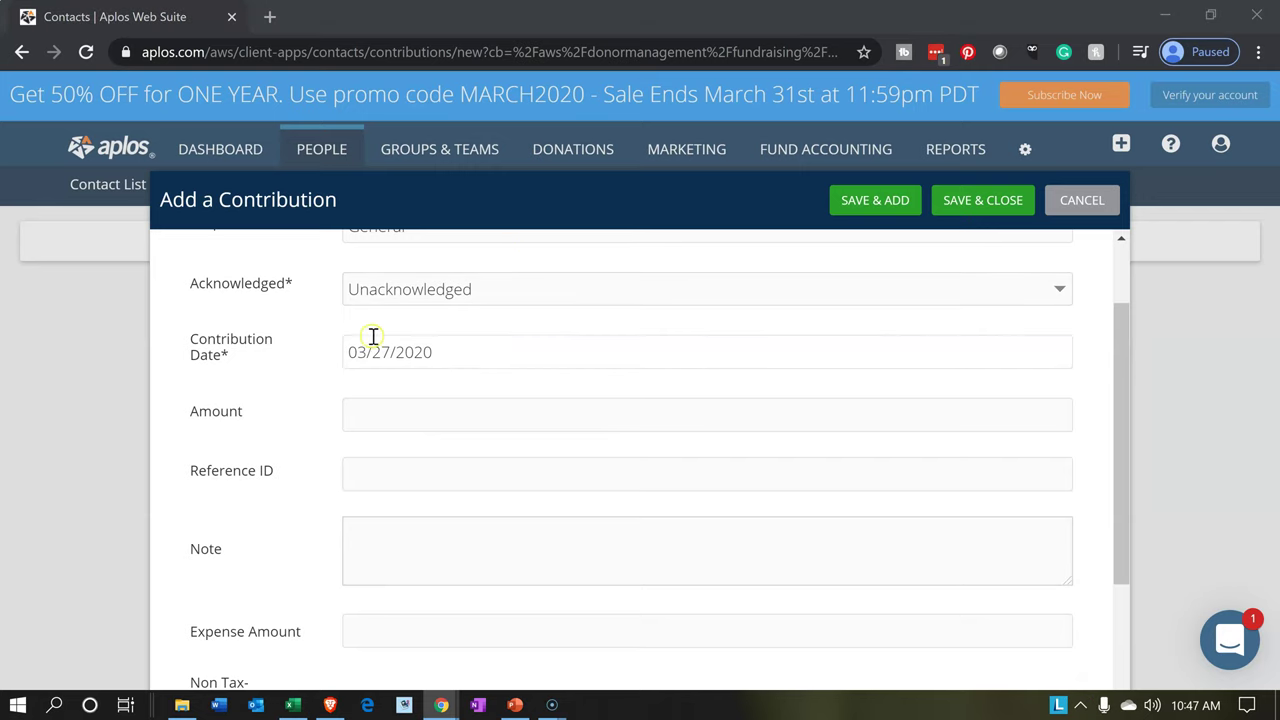
left_click(219, 331)
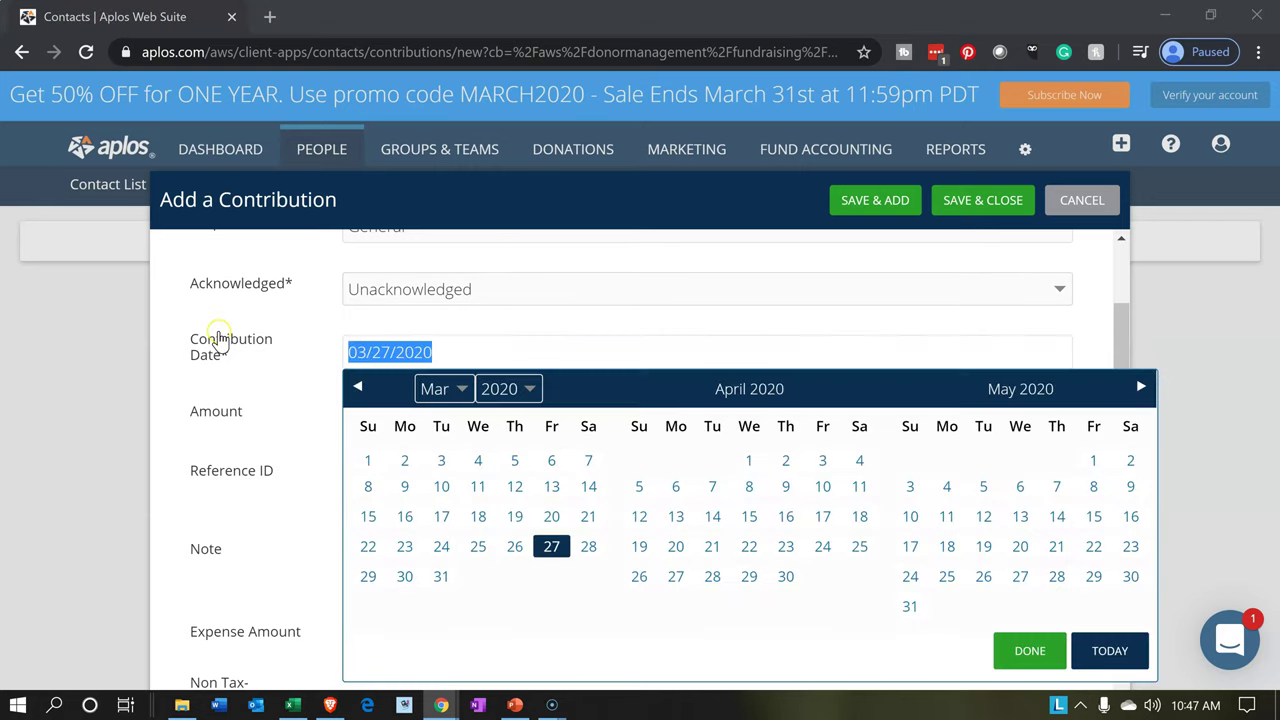
left_click(356, 390)
left_click(357, 390)
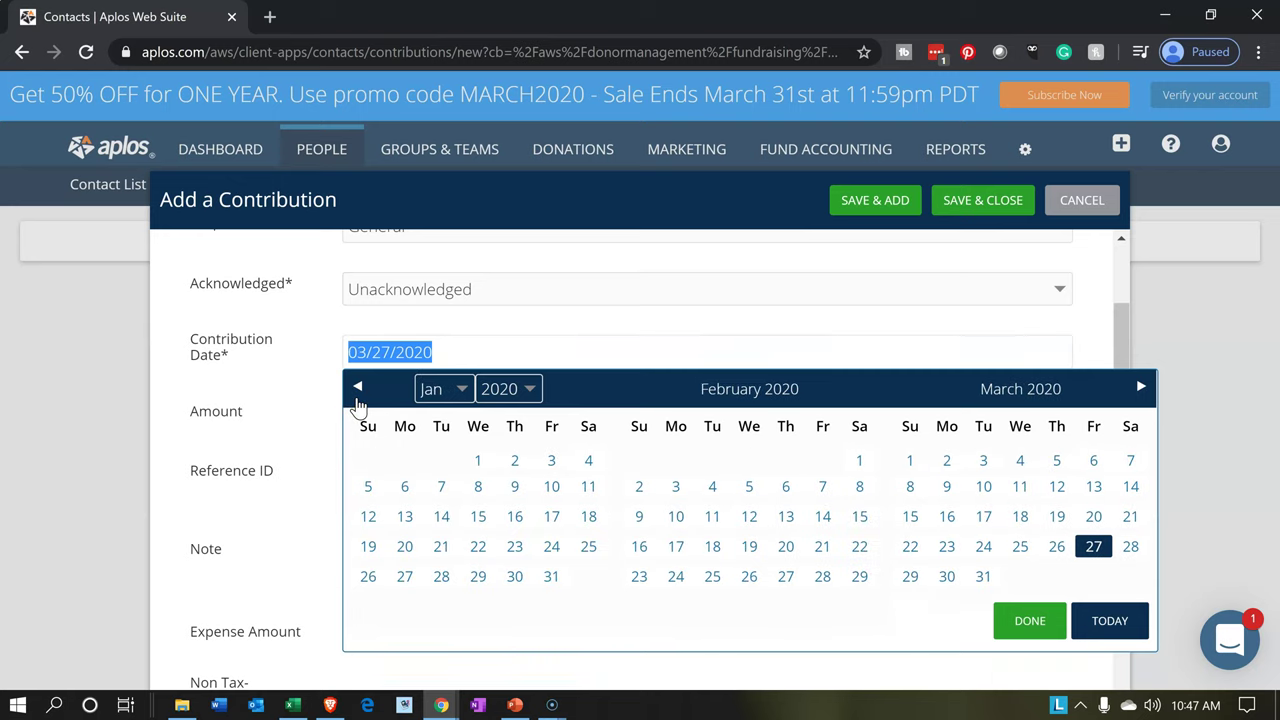
left_click(513, 463)
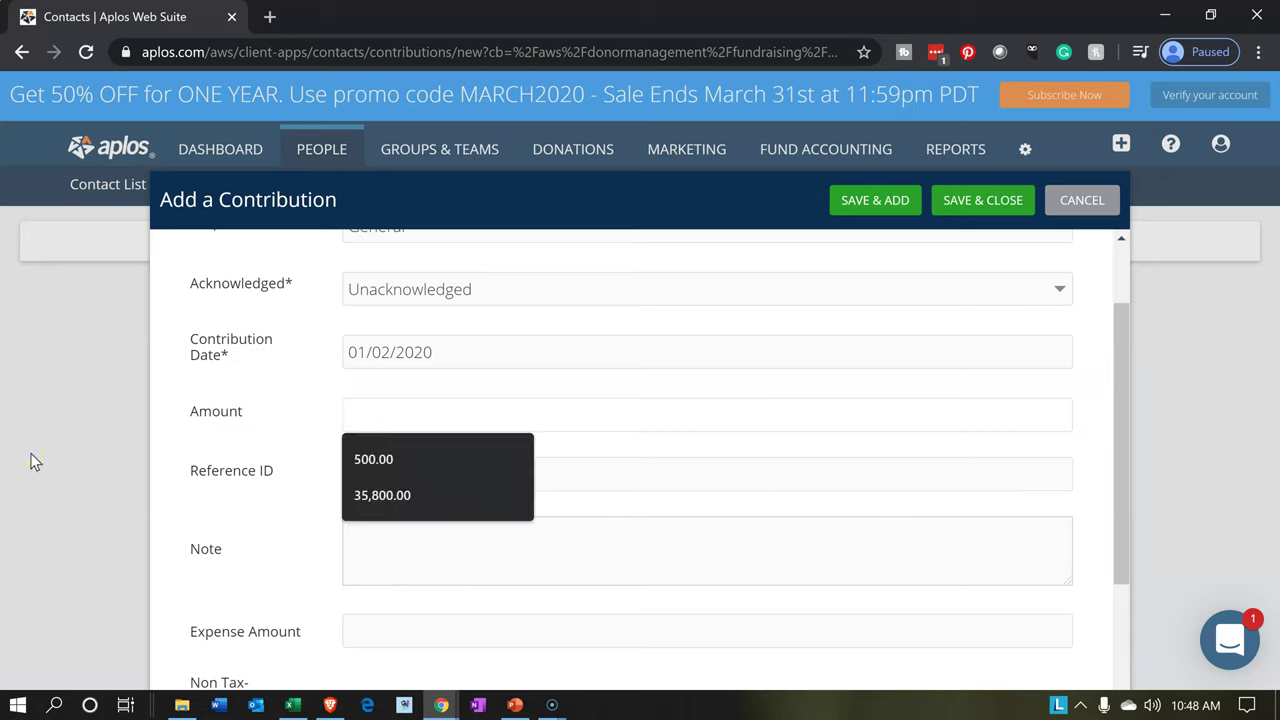
- Check the cash debit of entry 2 in the Excel workbook and set the Aplos contribution's amount to 189,700.00
type("35800")
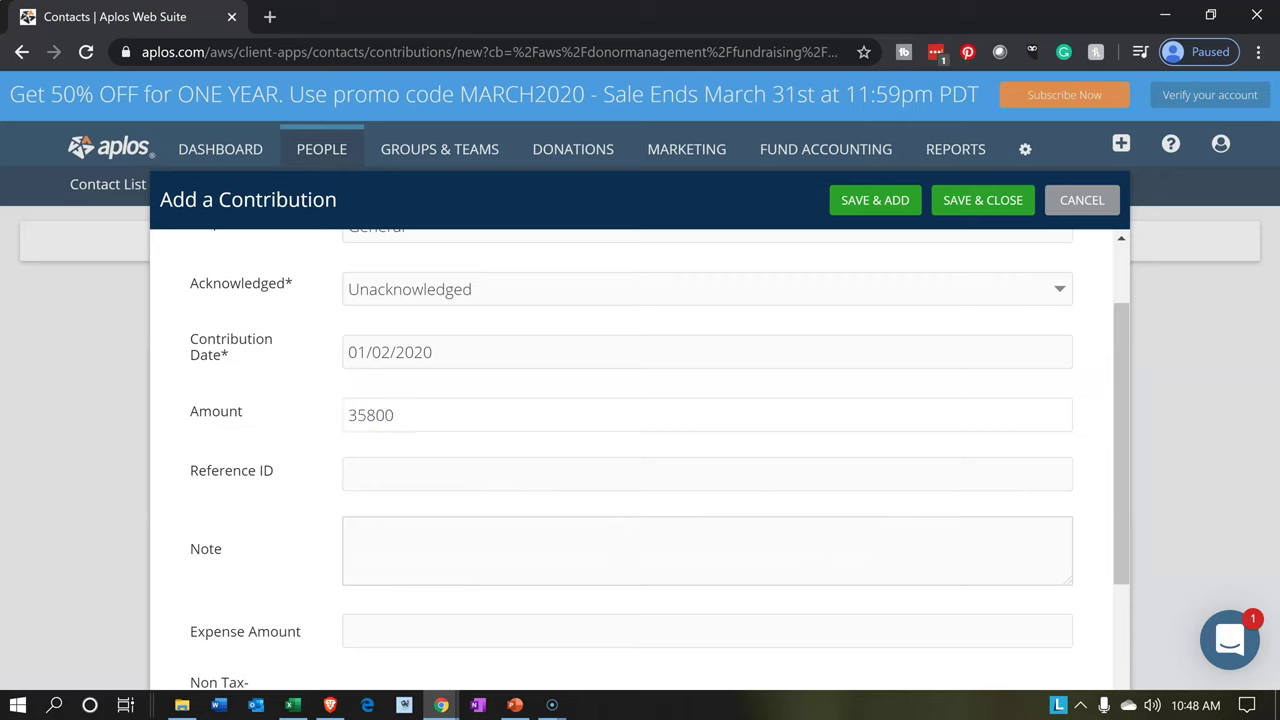
left_click(295, 708)
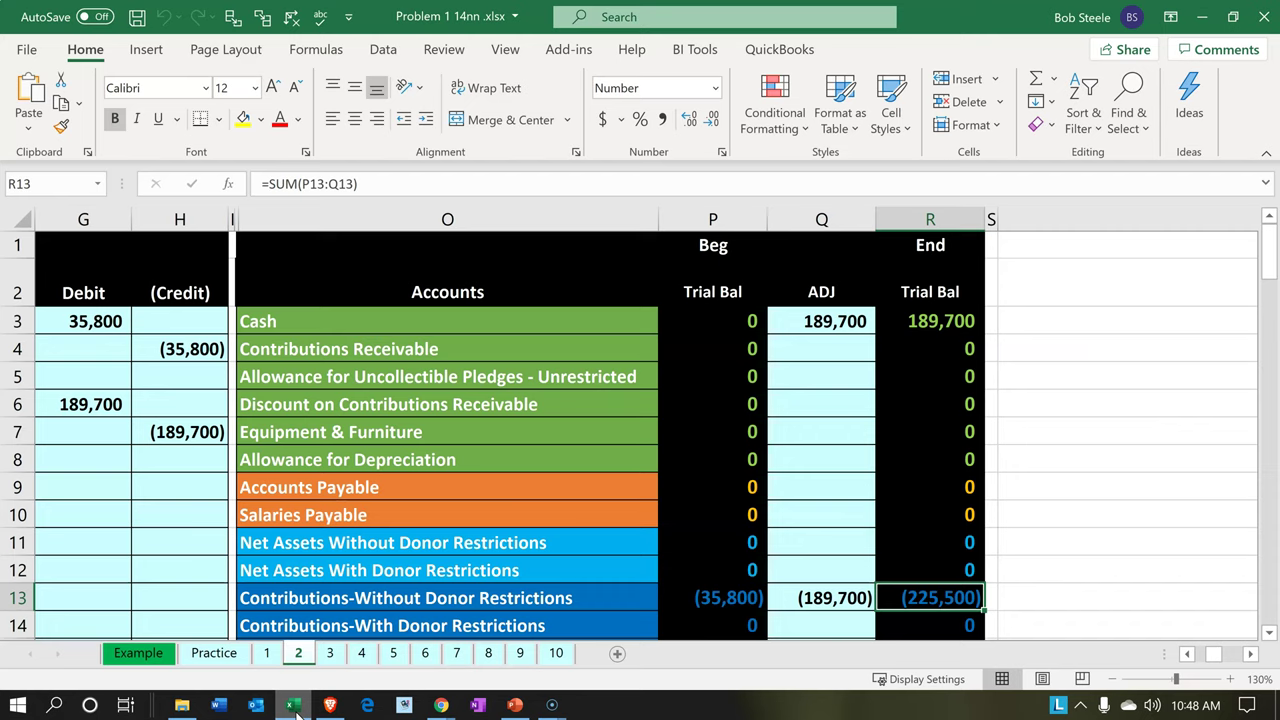
left_click(293, 706)
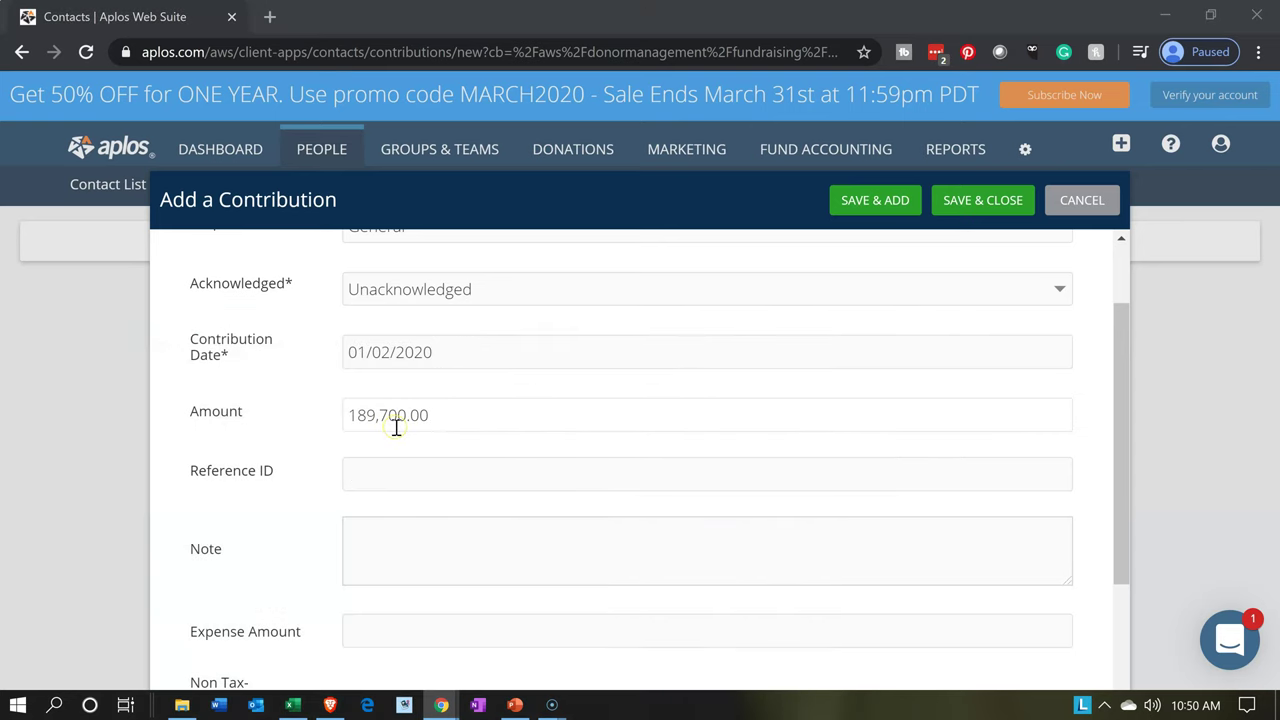
- Check the contribution's remaining optional fields, leave them empty, then save and close the contribution
scroll(282, 490, "down", 1)
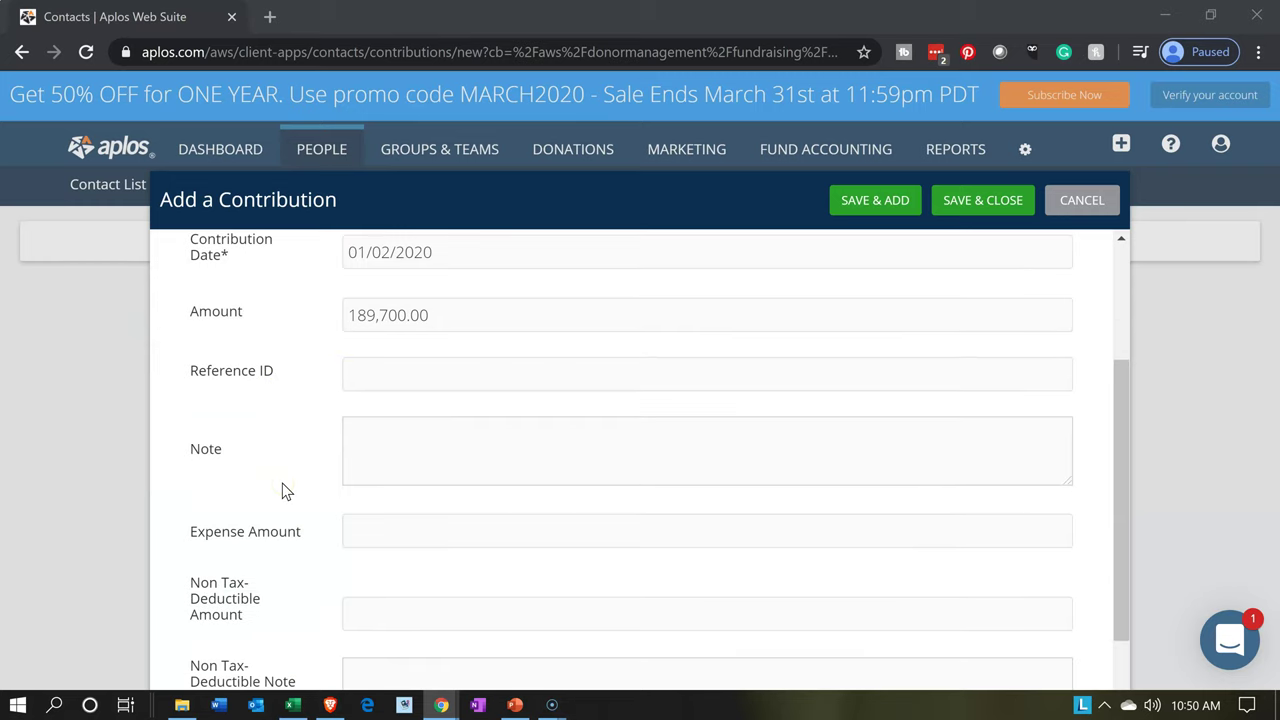
scroll(282, 490, "down", 1)
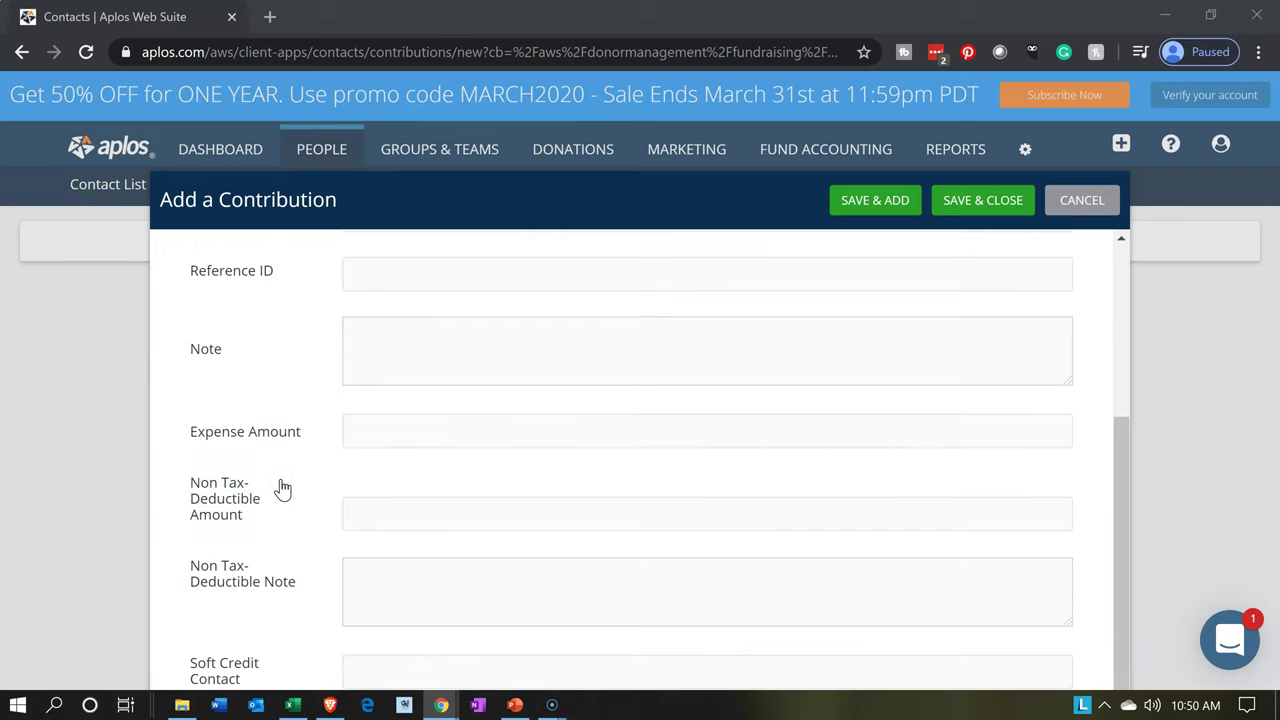
scroll(282, 488, "down", 1)
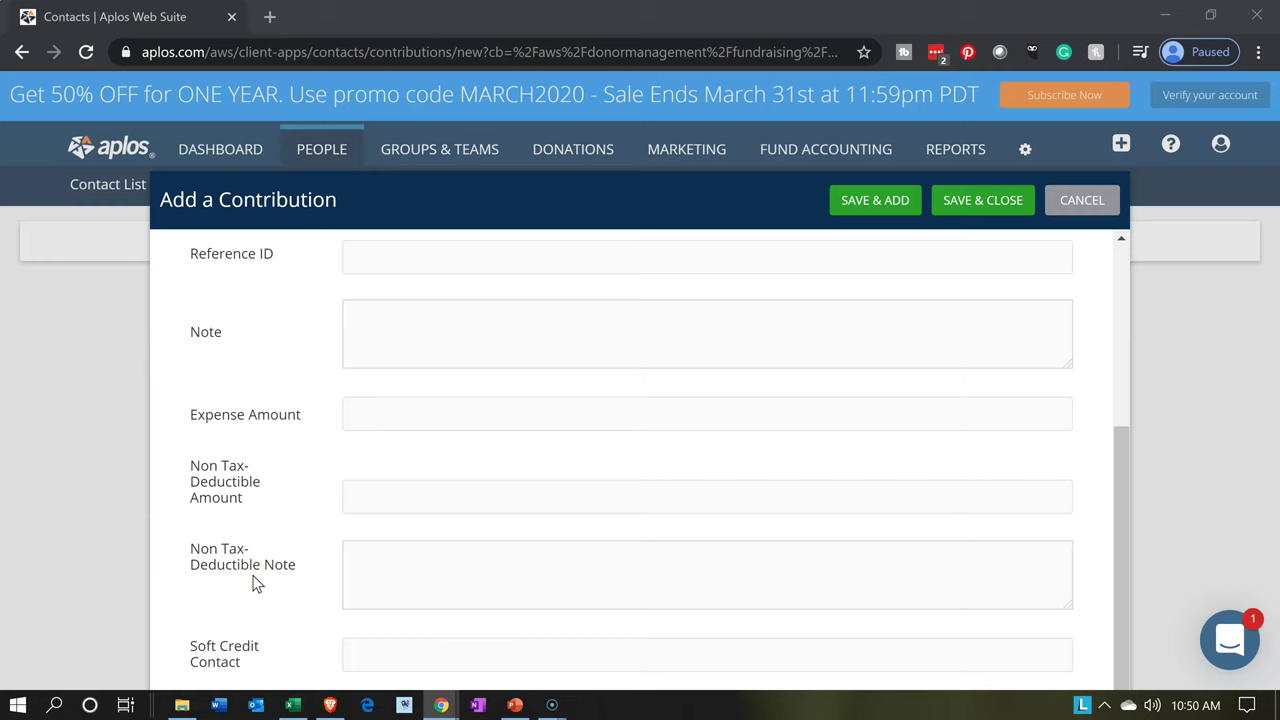
scroll(255, 585, "up", 3)
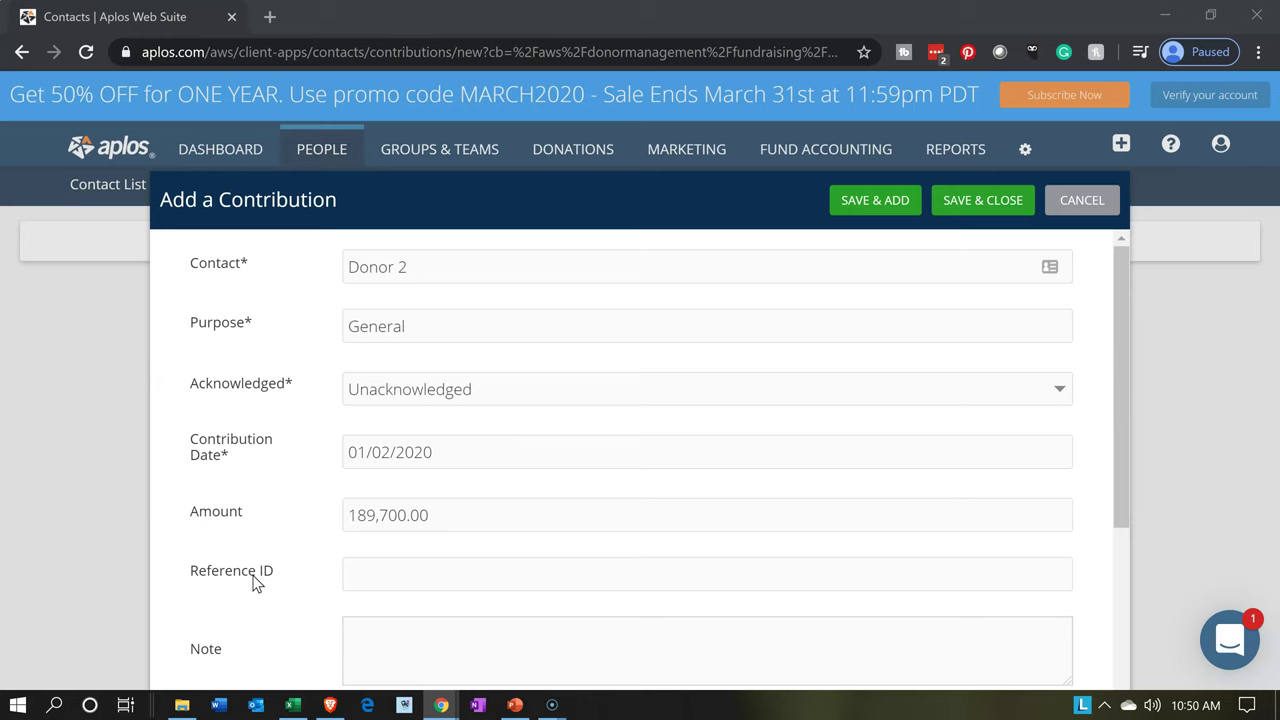
left_click(237, 607)
left_click(843, 281)
left_click(963, 204)
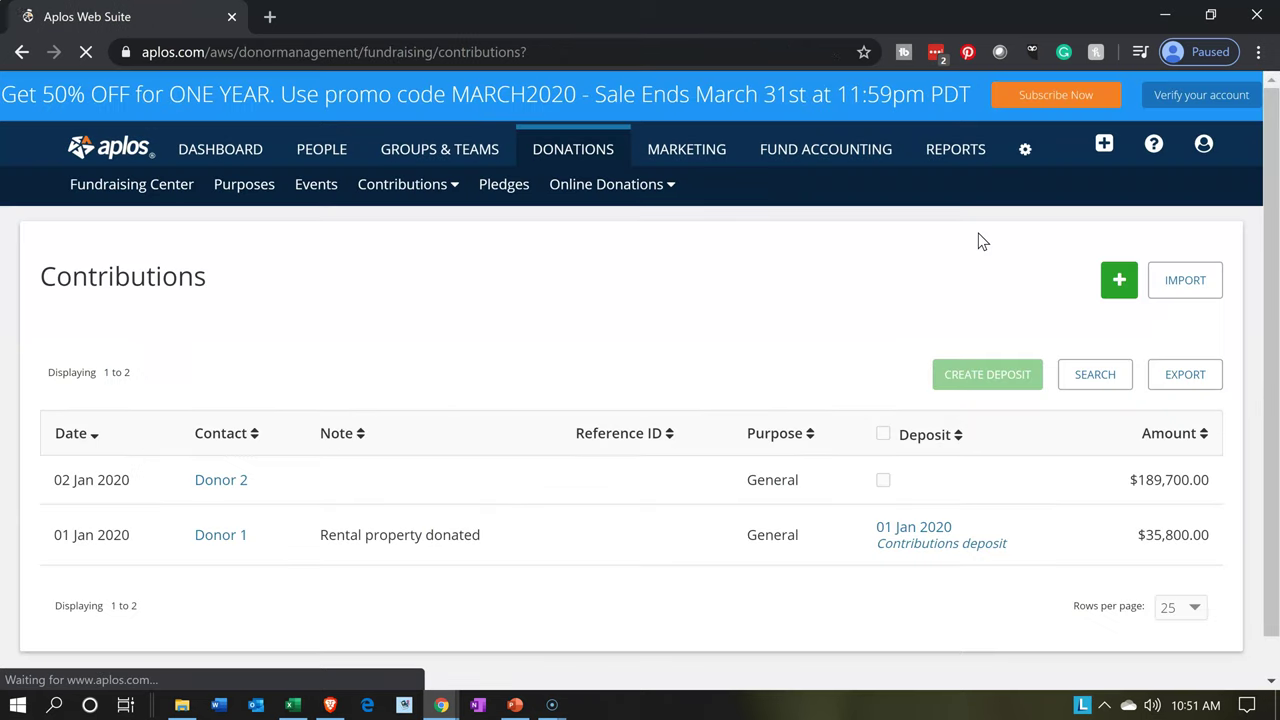
- Duplicate the Aplos browser tab and open the Reports page in the copy
left_click(122, 47)
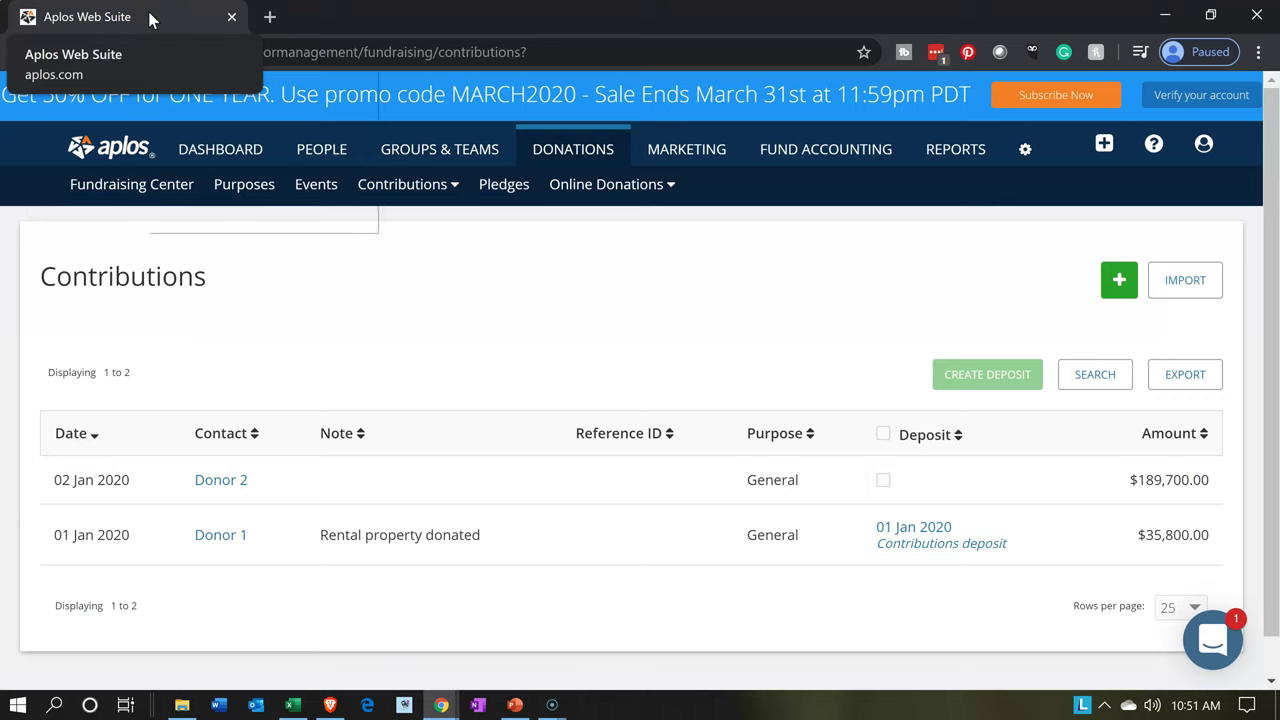
right_click(147, 15)
key("Escape")
left_click(310, 254)
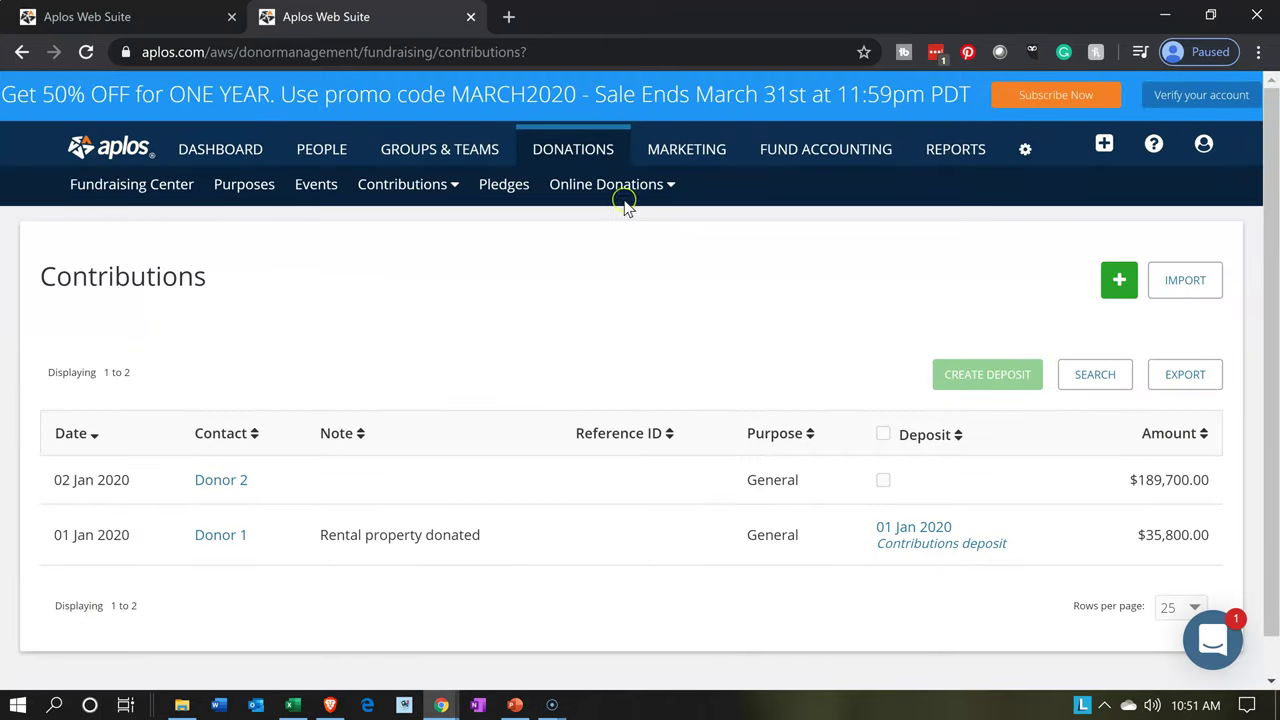
left_click(972, 153)
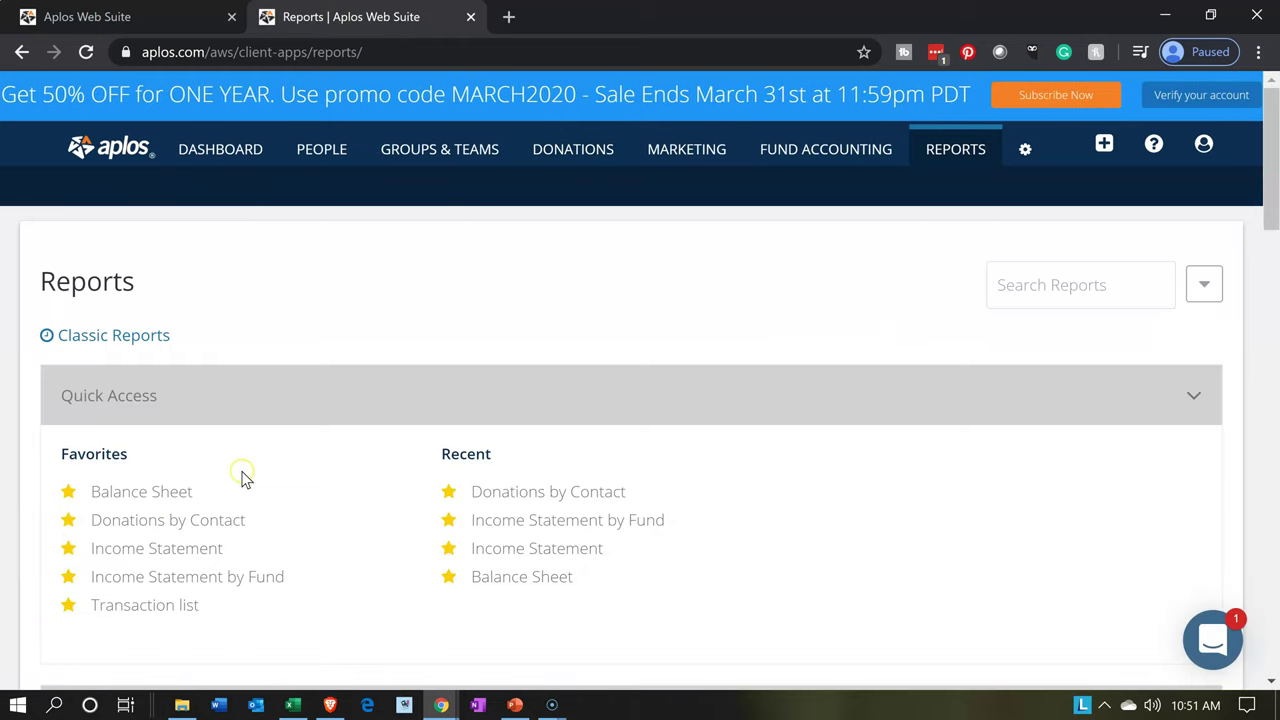
- Open the Balance Sheet report and duplicate the browser tab showing the Contributions list
left_click(150, 492)
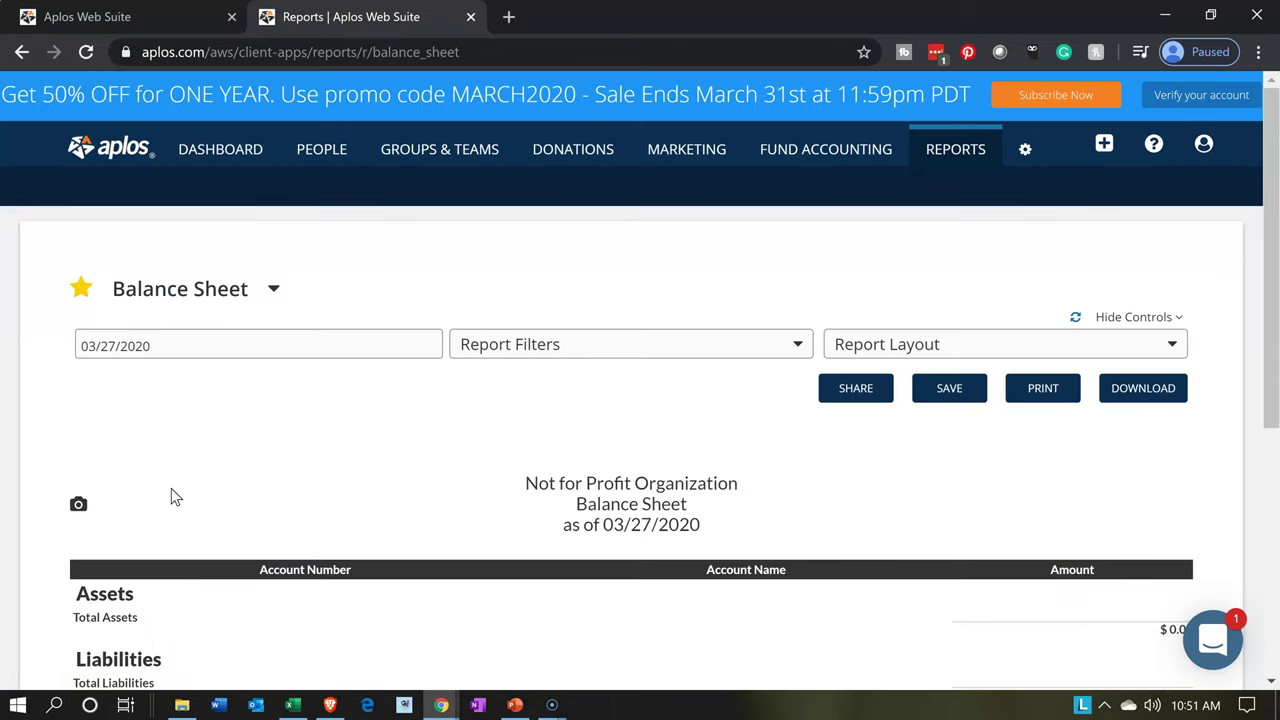
right_click(396, 19)
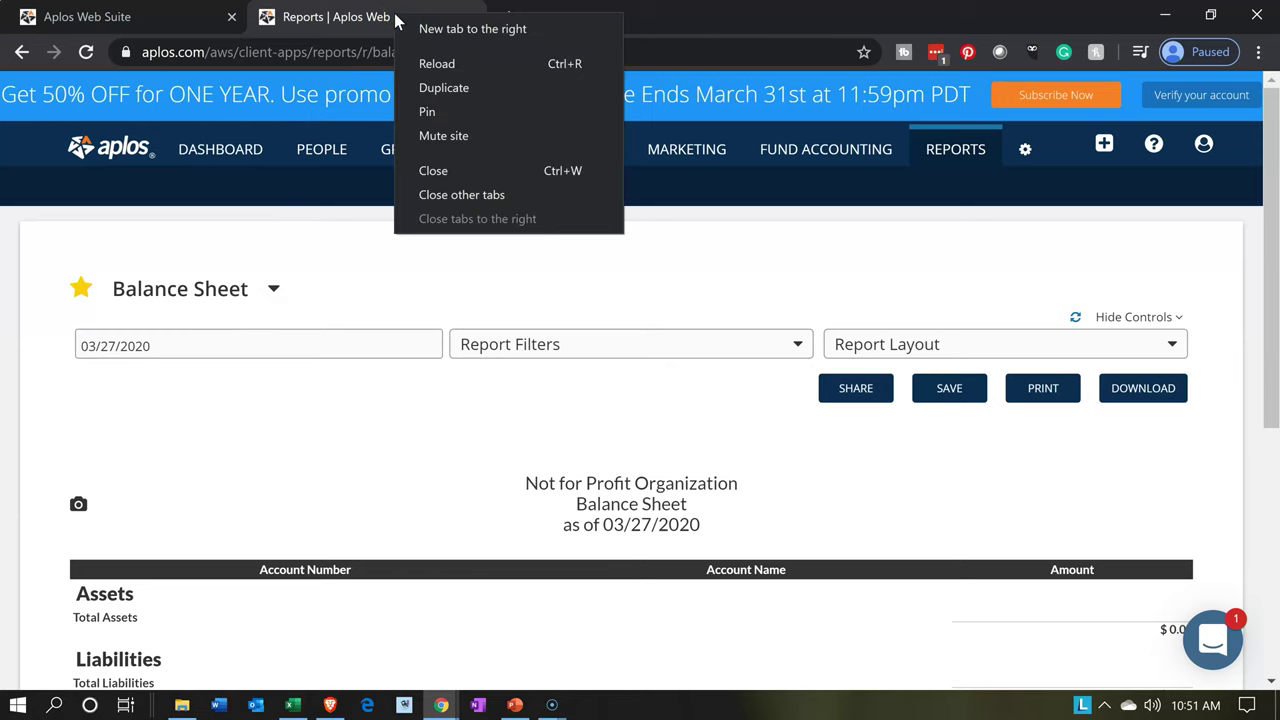
left_click(203, 27)
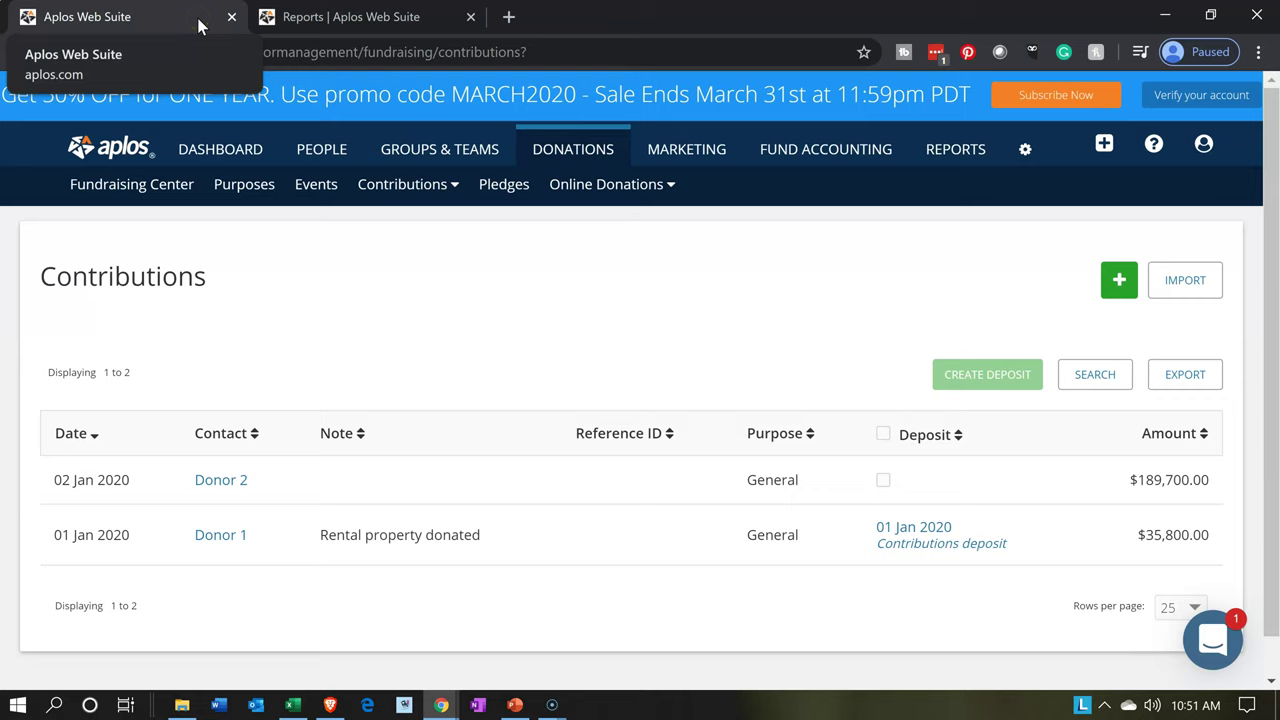
right_click(199, 26)
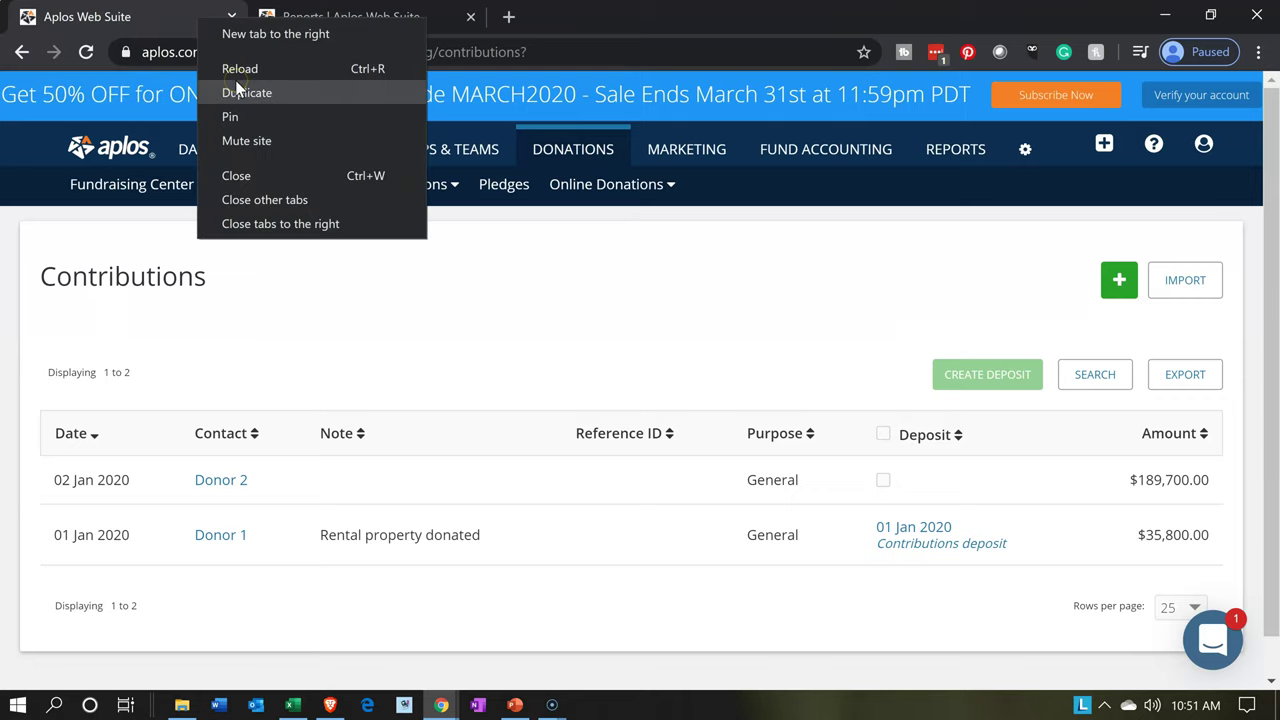
left_click(238, 88)
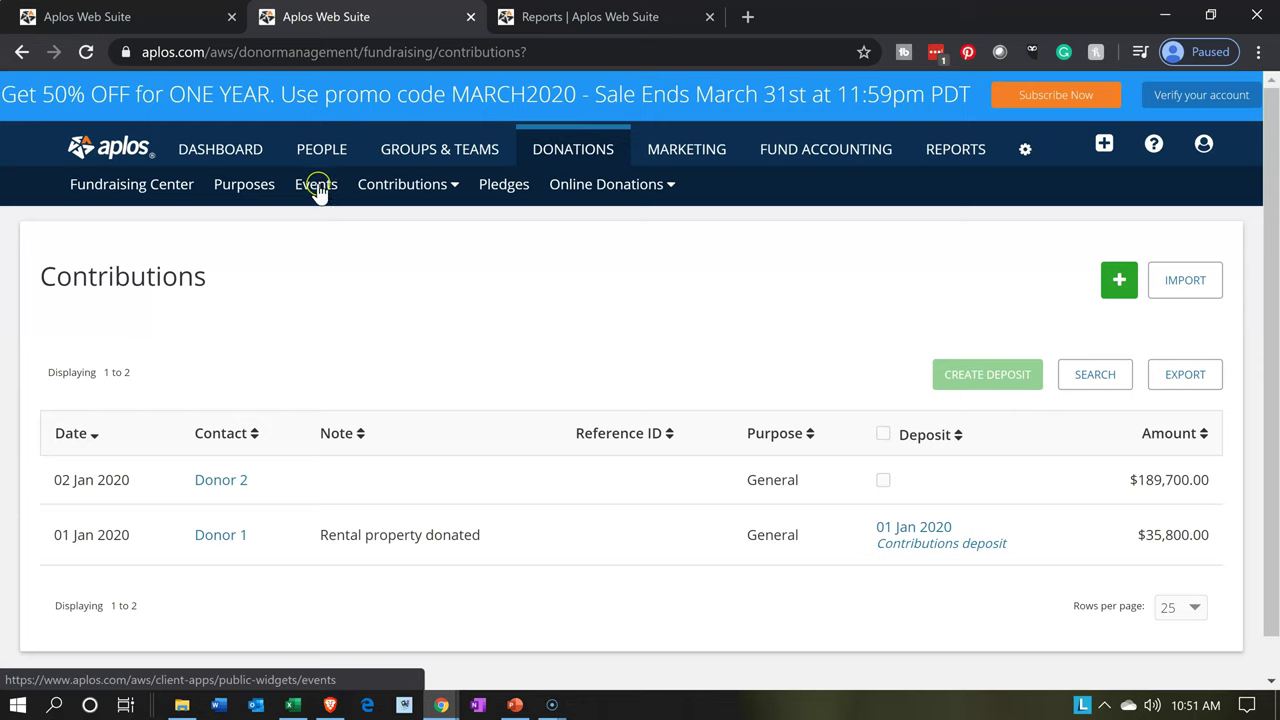
- Open the Reports page in the duplicated tab and mark the Balance Sheet by Fund report as a favorite
left_click(940, 158)
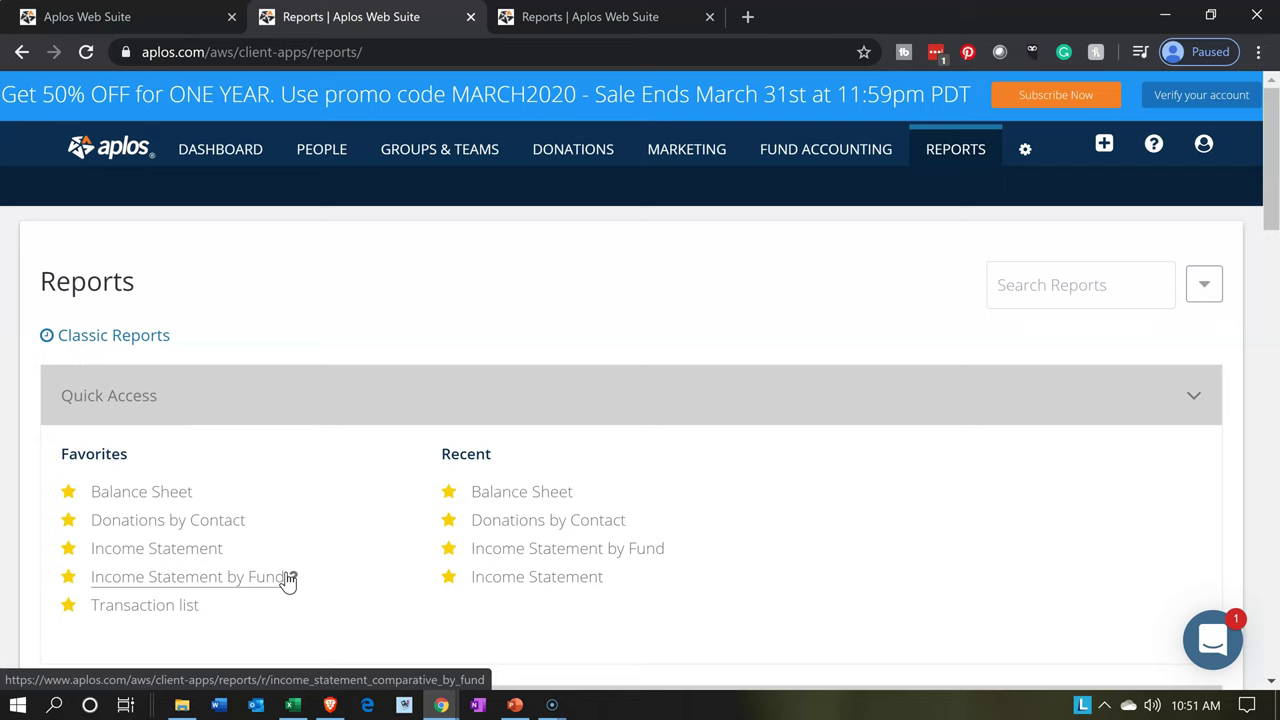
scroll(287, 580, "down", 3)
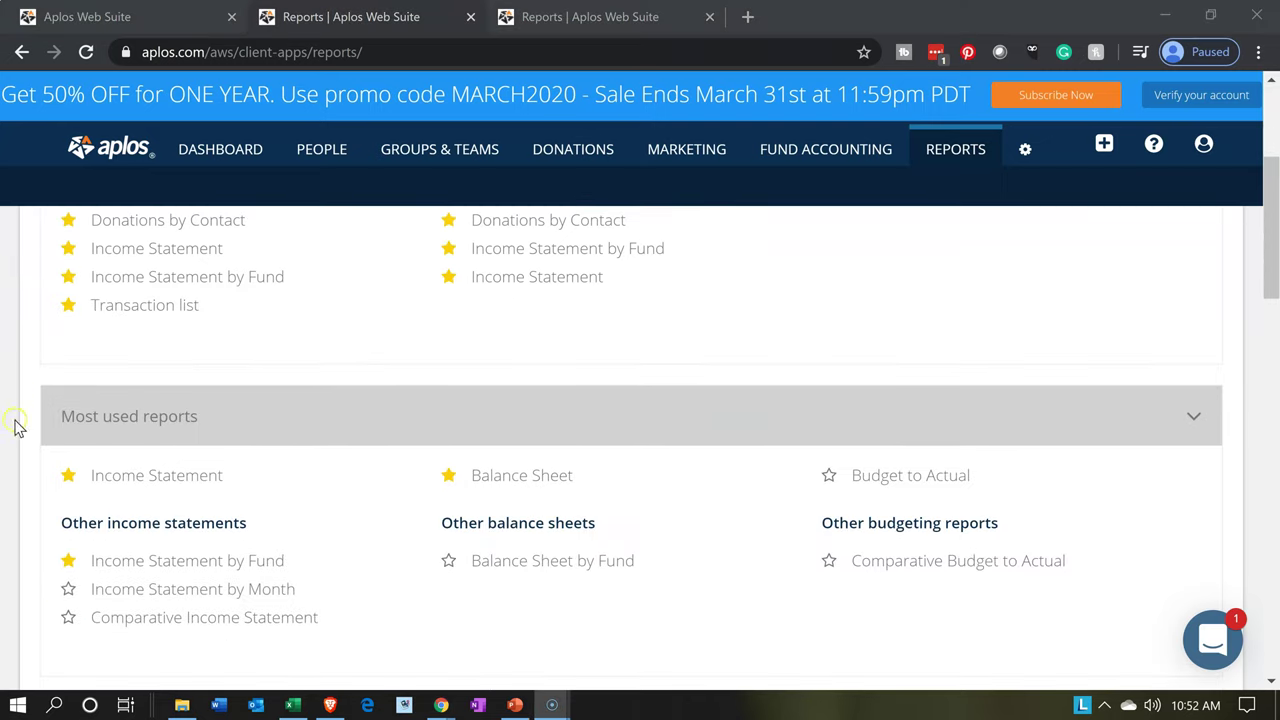
left_click(452, 566)
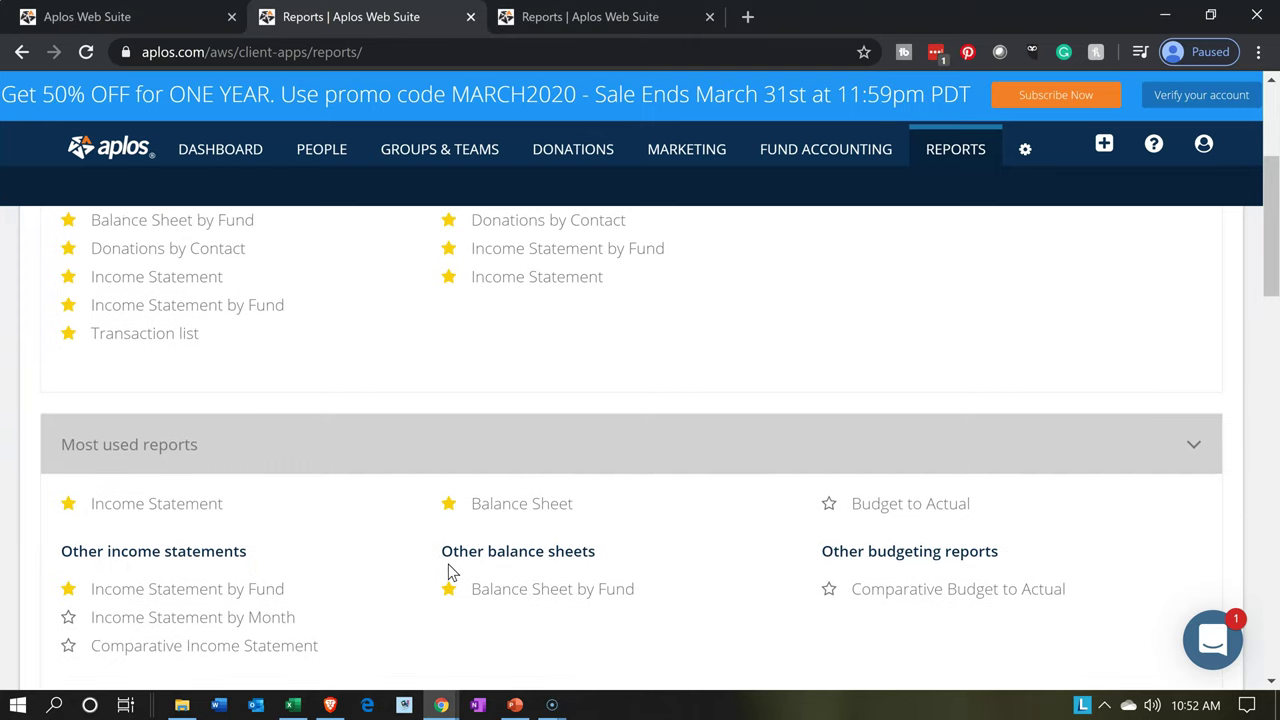
left_click(447, 585)
scroll(447, 585, "up", 1)
- Open the Balance Sheet by Fund report from the favorites
mouse_move(266, 334)
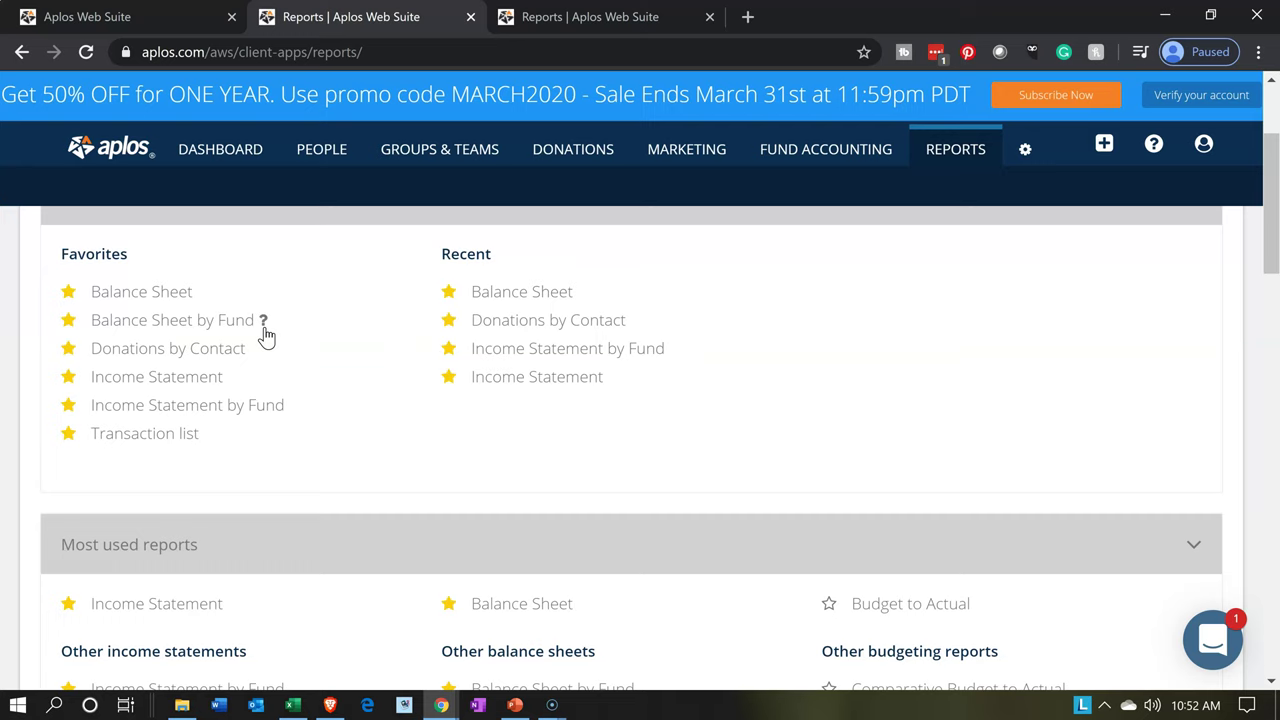
left_click(256, 400)
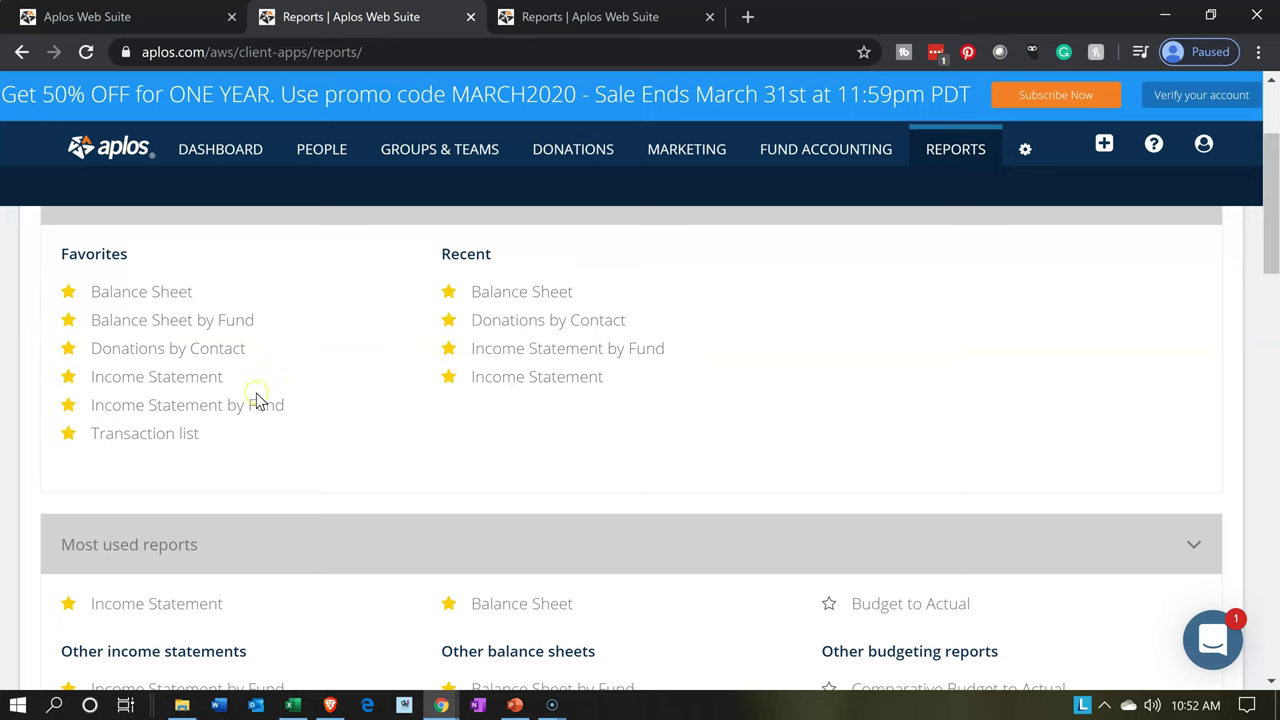
left_click(237, 328)
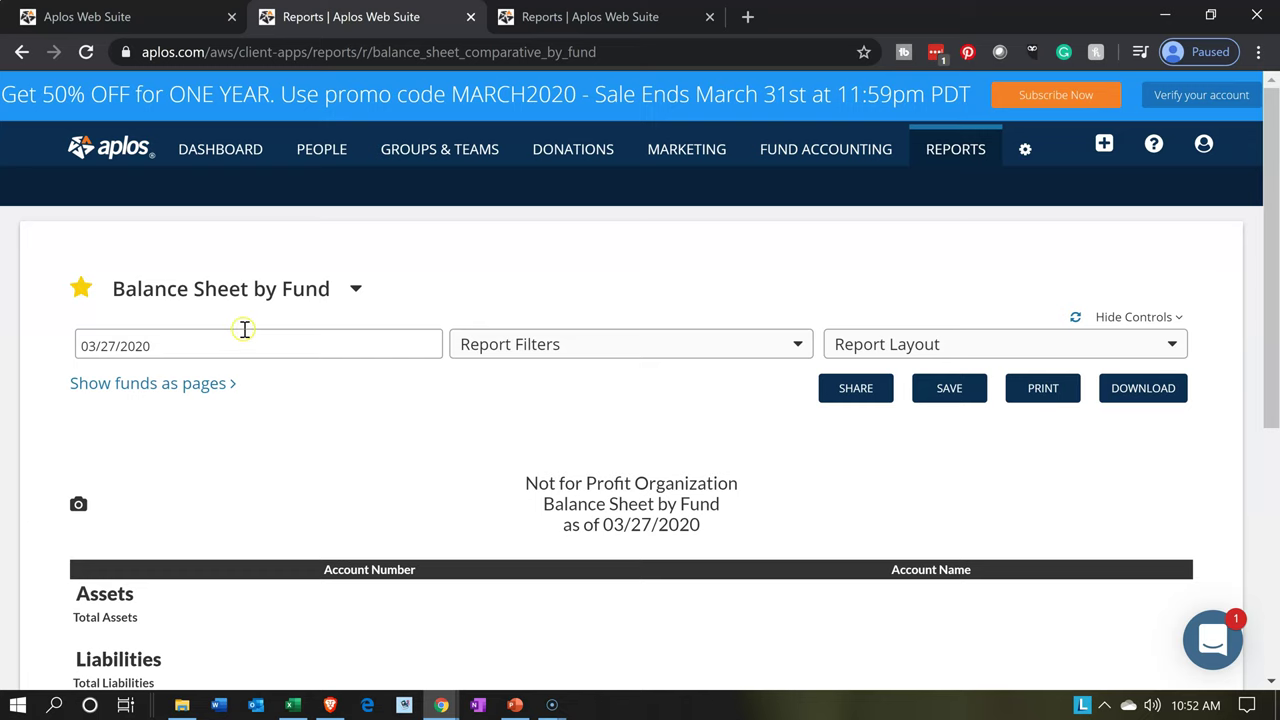
- Duplicate the Contributions browser tab again and open the Income Statement by Fund report in the copy
left_click(183, 21)
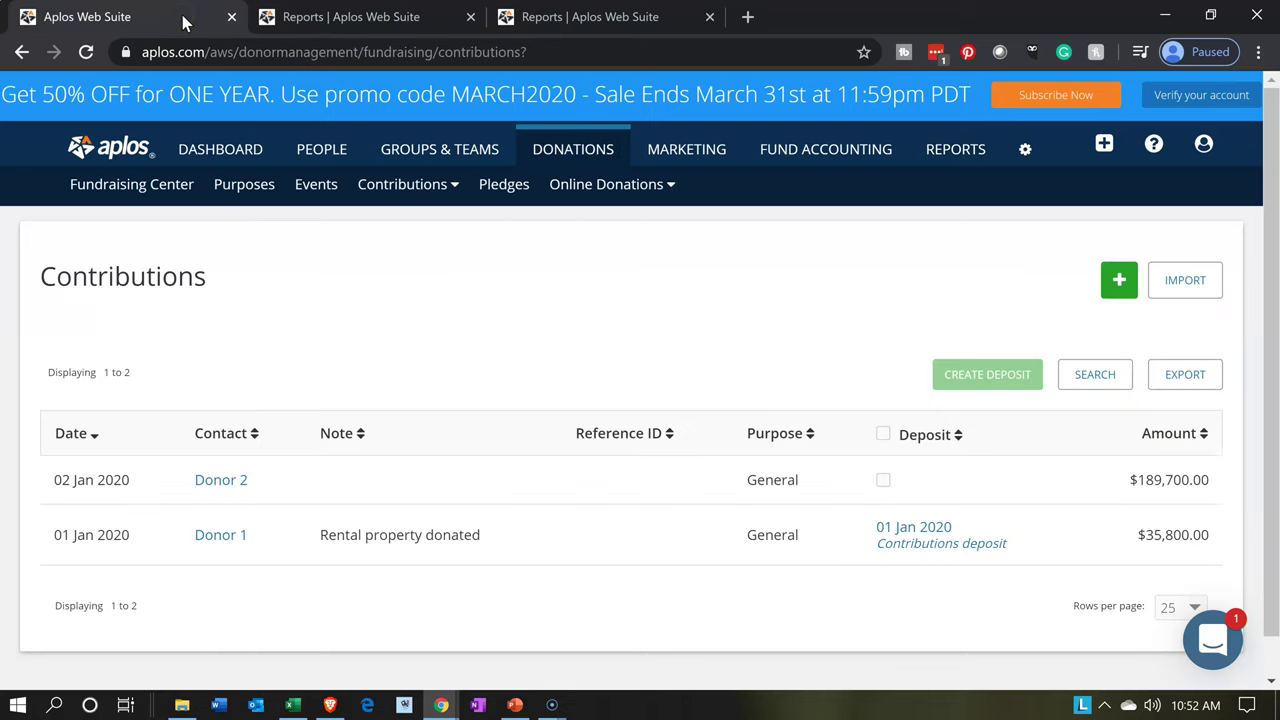
right_click(183, 21)
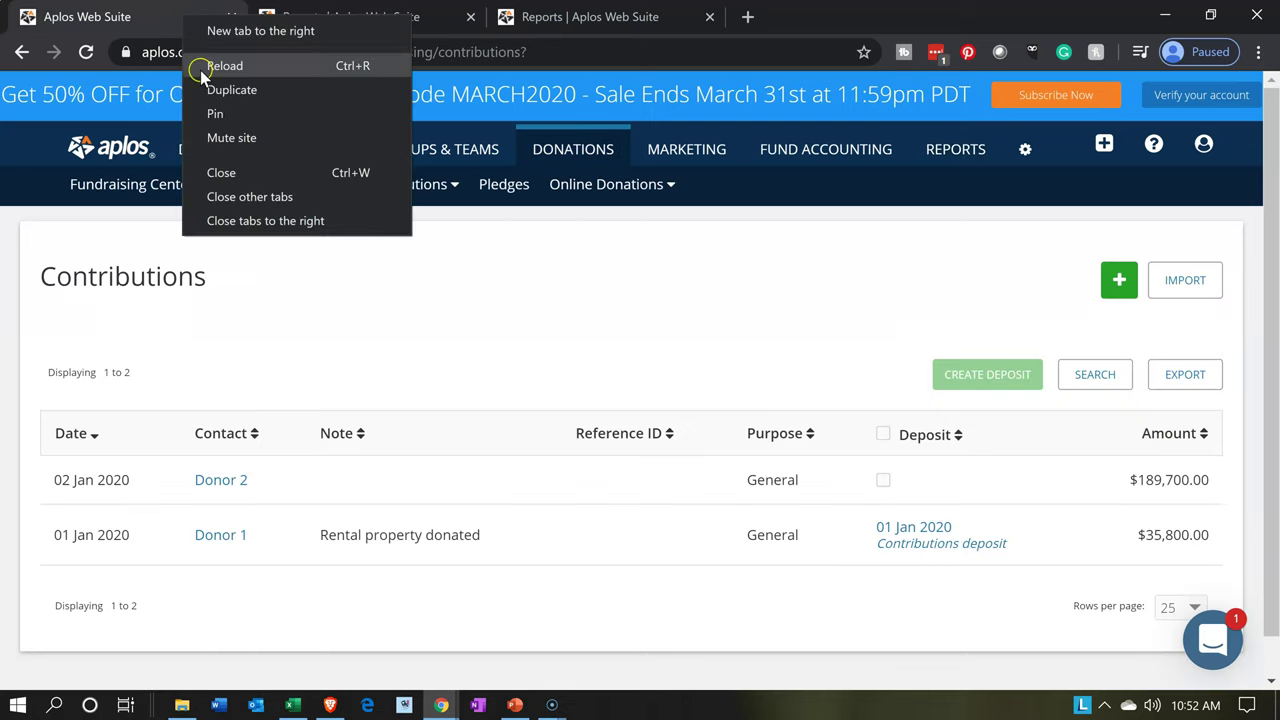
left_click(201, 90)
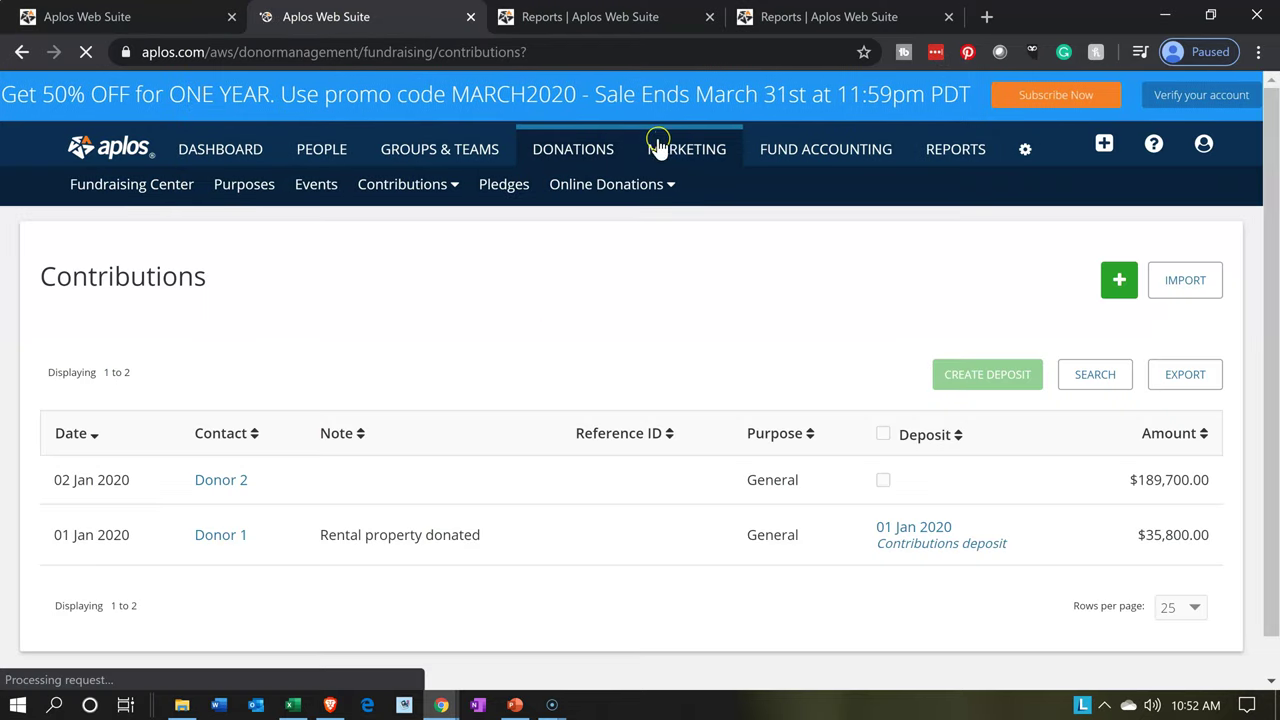
left_click(928, 152)
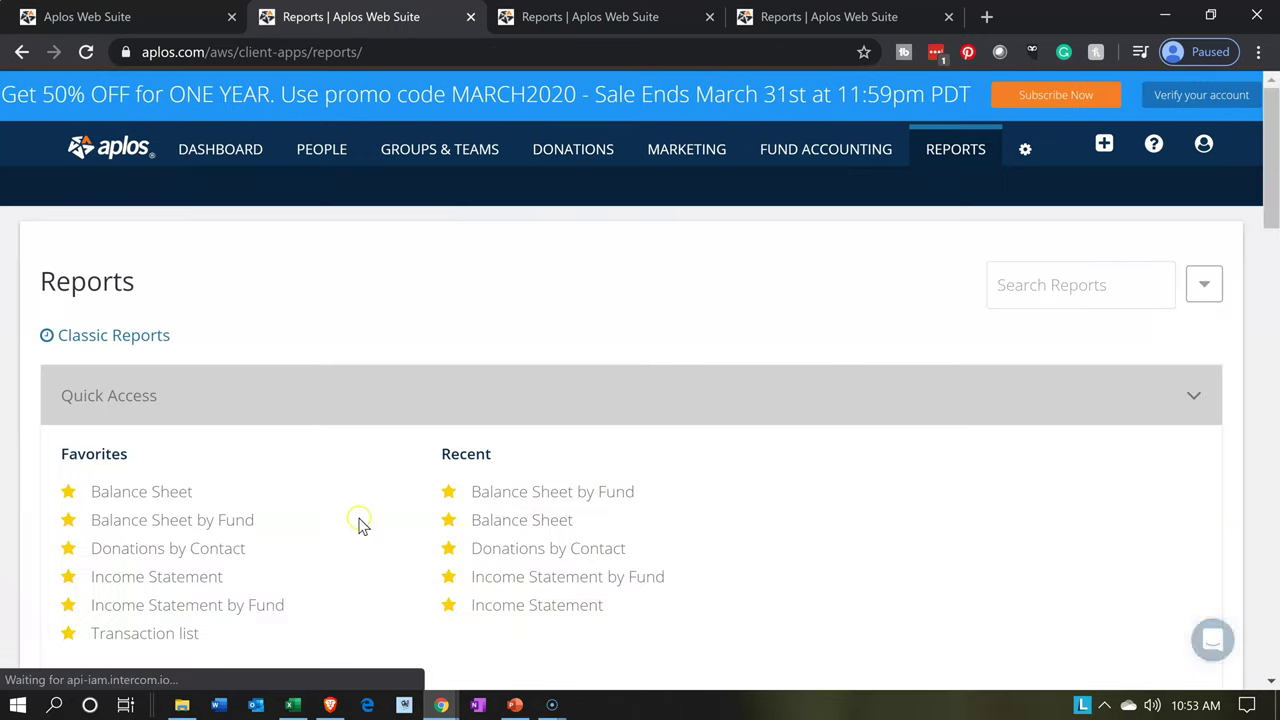
left_click(222, 615)
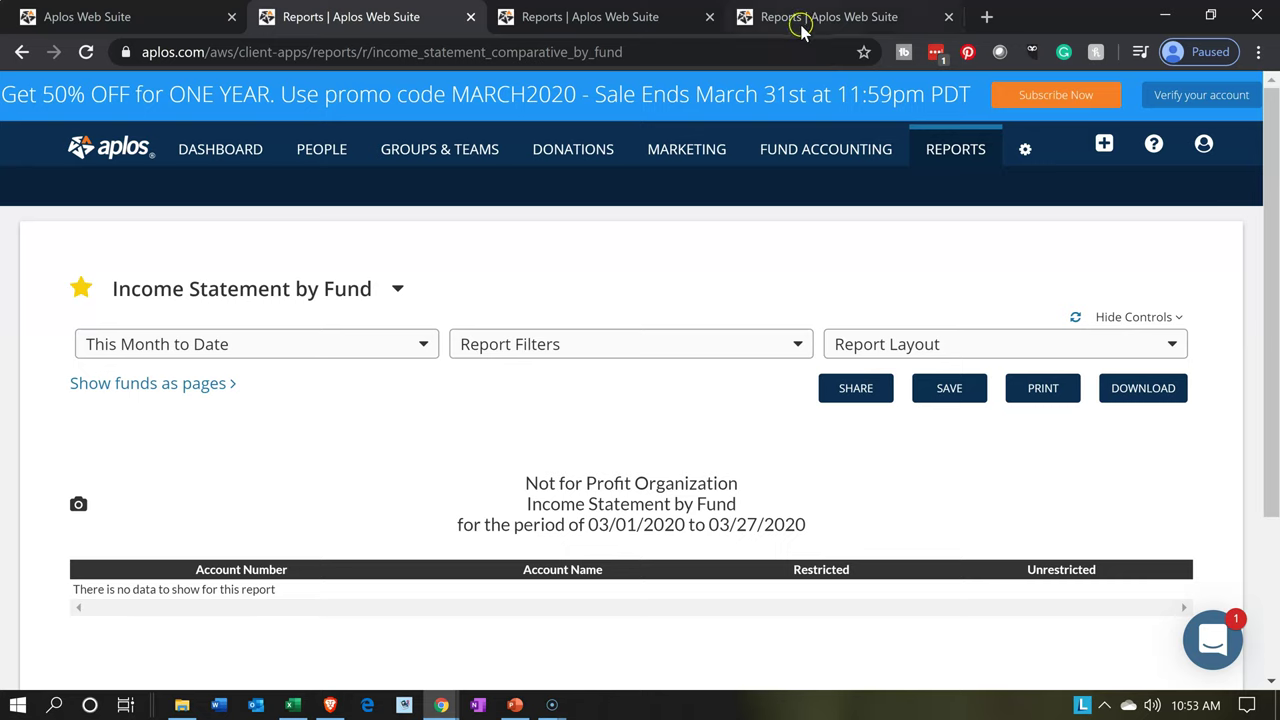
- Close the tab with the plain Balance Sheet report and dismiss the Freemake update notification
left_click(806, 22)
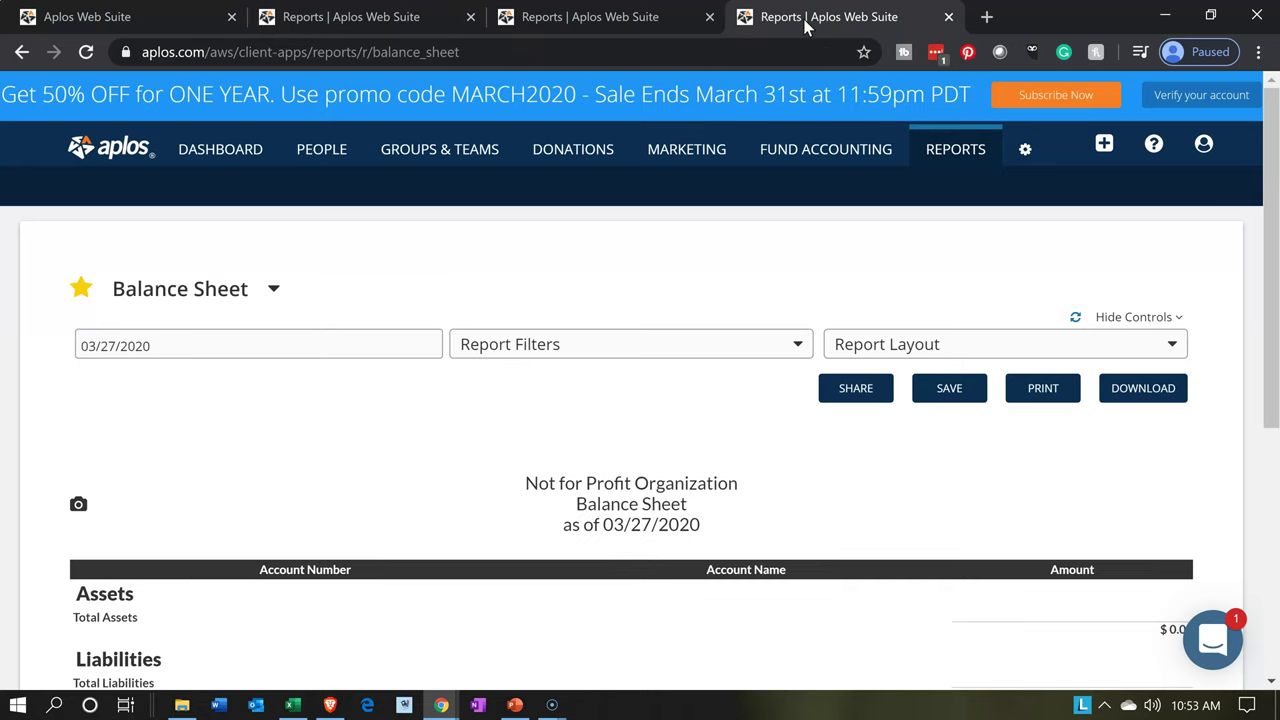
left_click(806, 246)
scroll(808, 252, "down", 1)
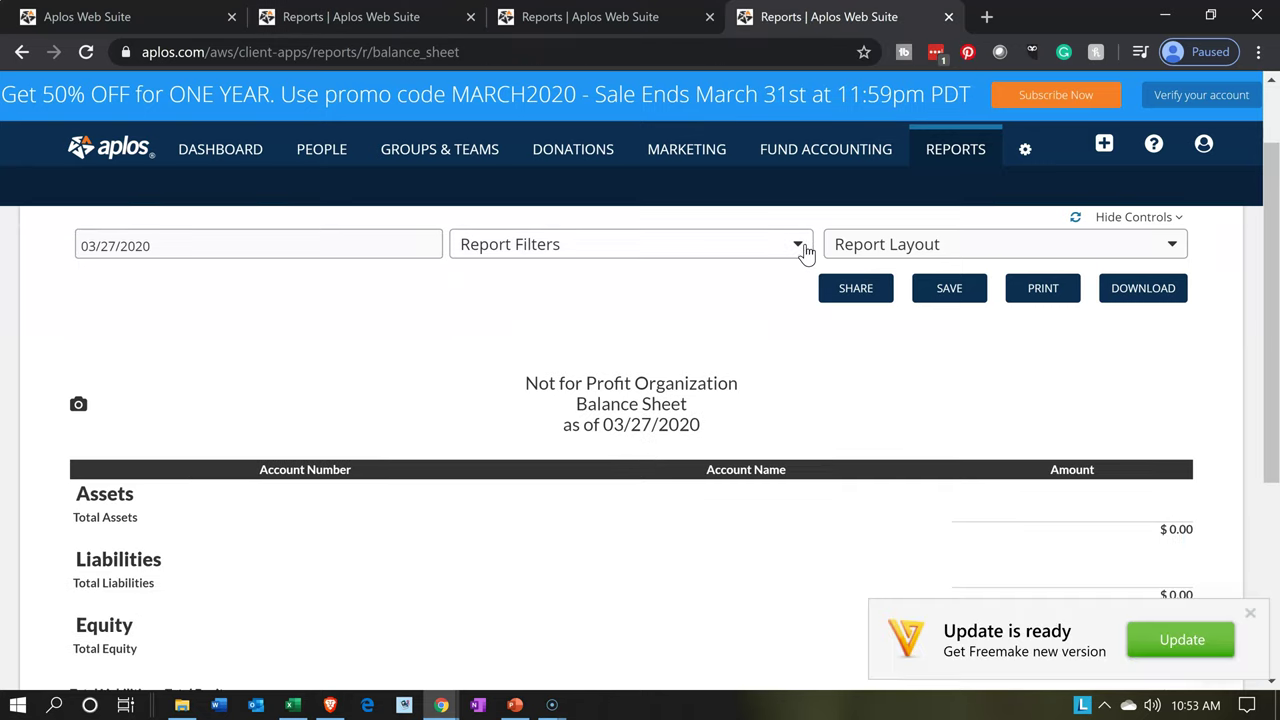
left_click(951, 18)
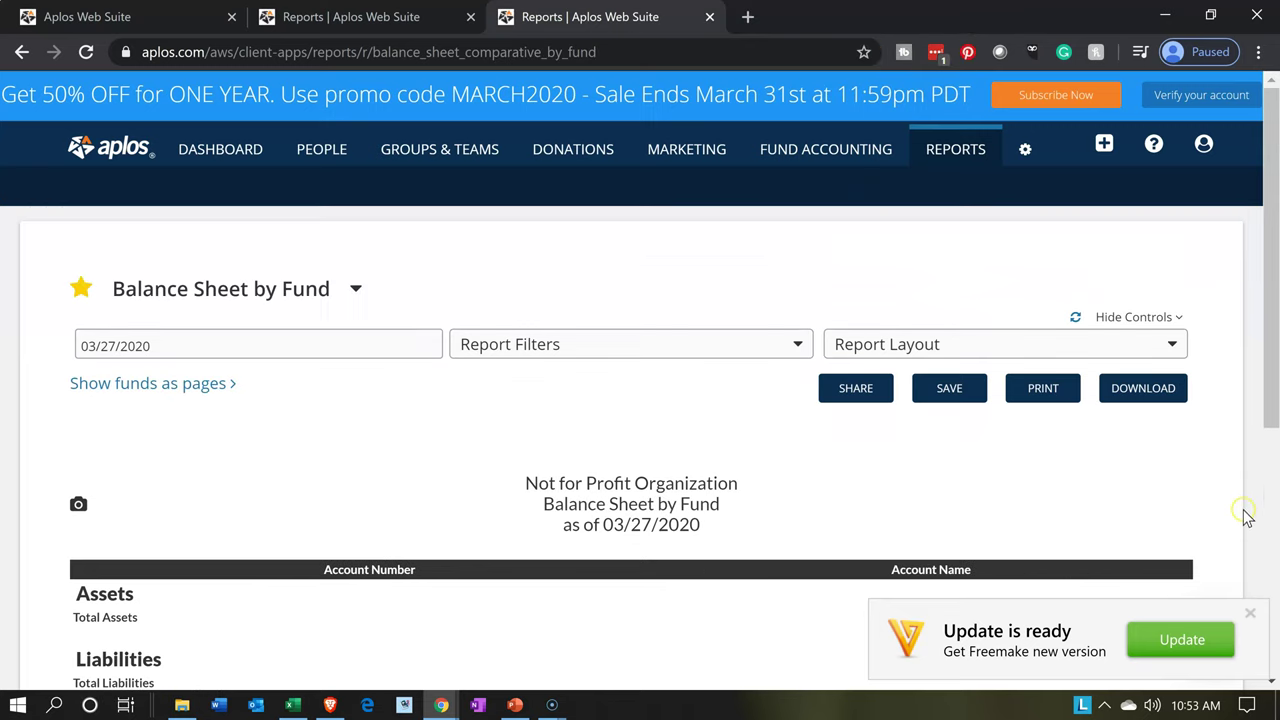
left_click(1250, 613)
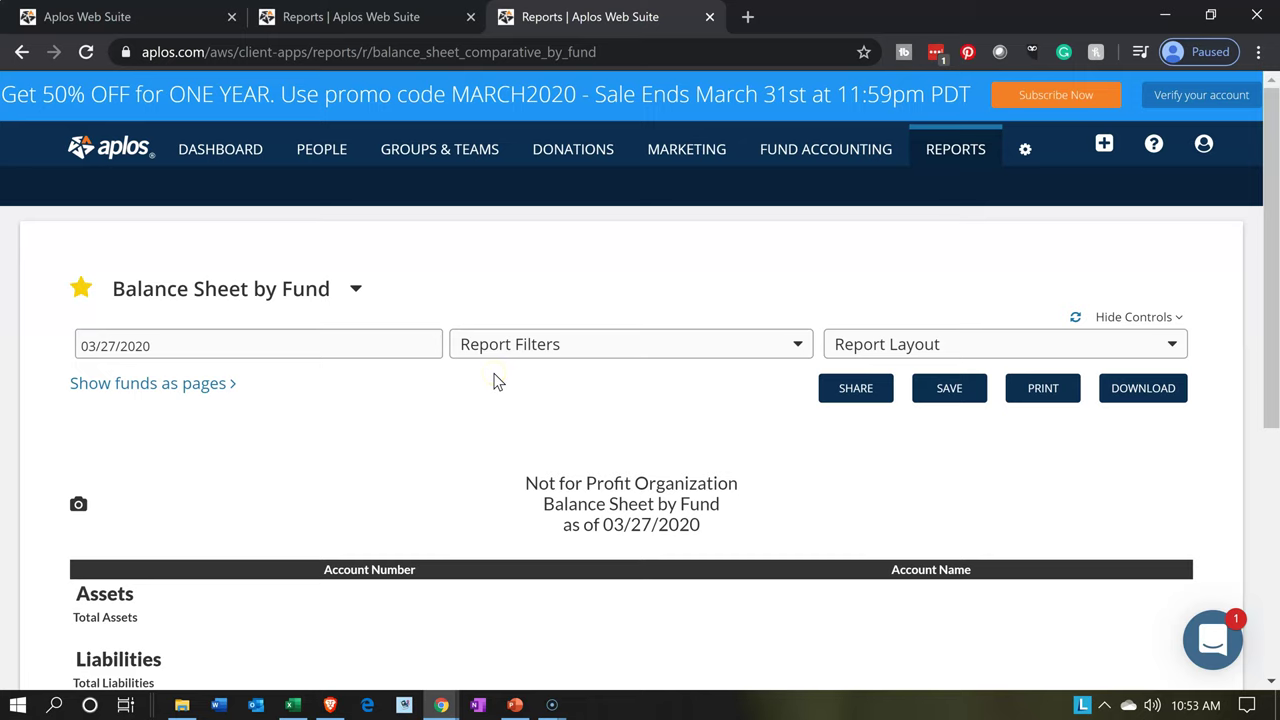
- Set the Balance Sheet by Fund report date to 01/31/2020 and check its assets, liabilities and equity
scroll(497, 382, "down", 2)
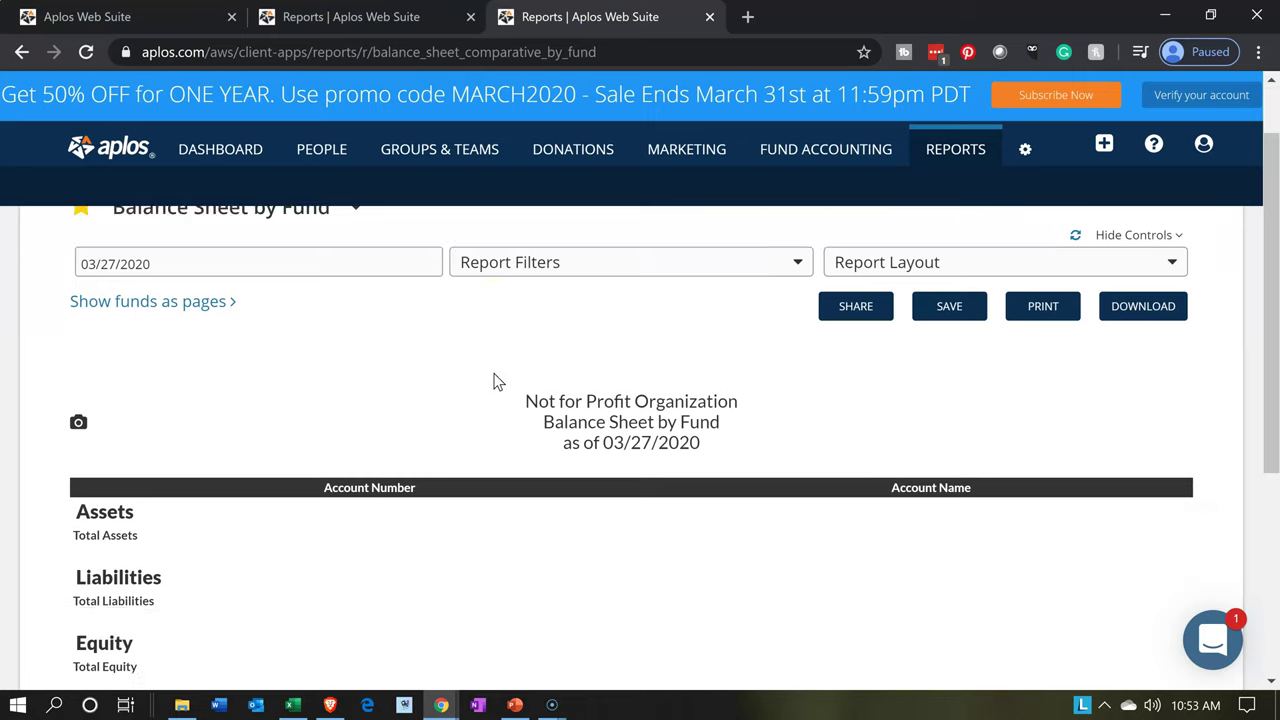
scroll(497, 382, "up", 2)
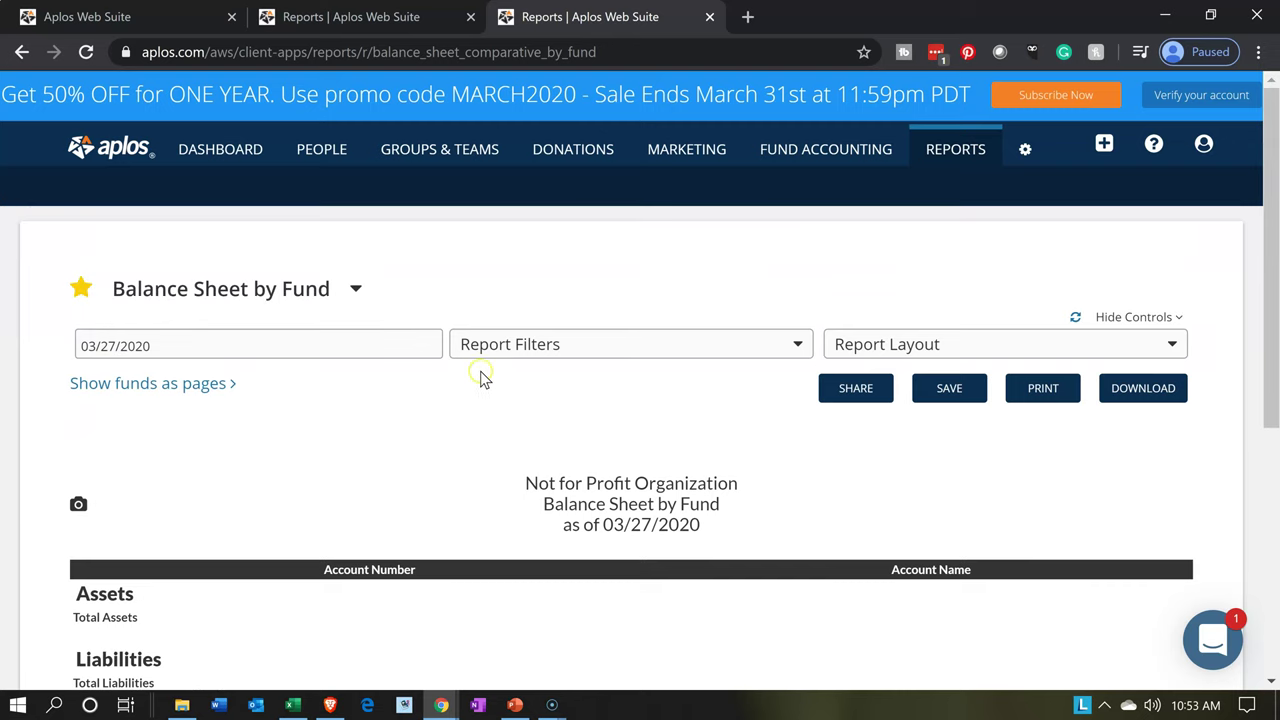
left_click(422, 344)
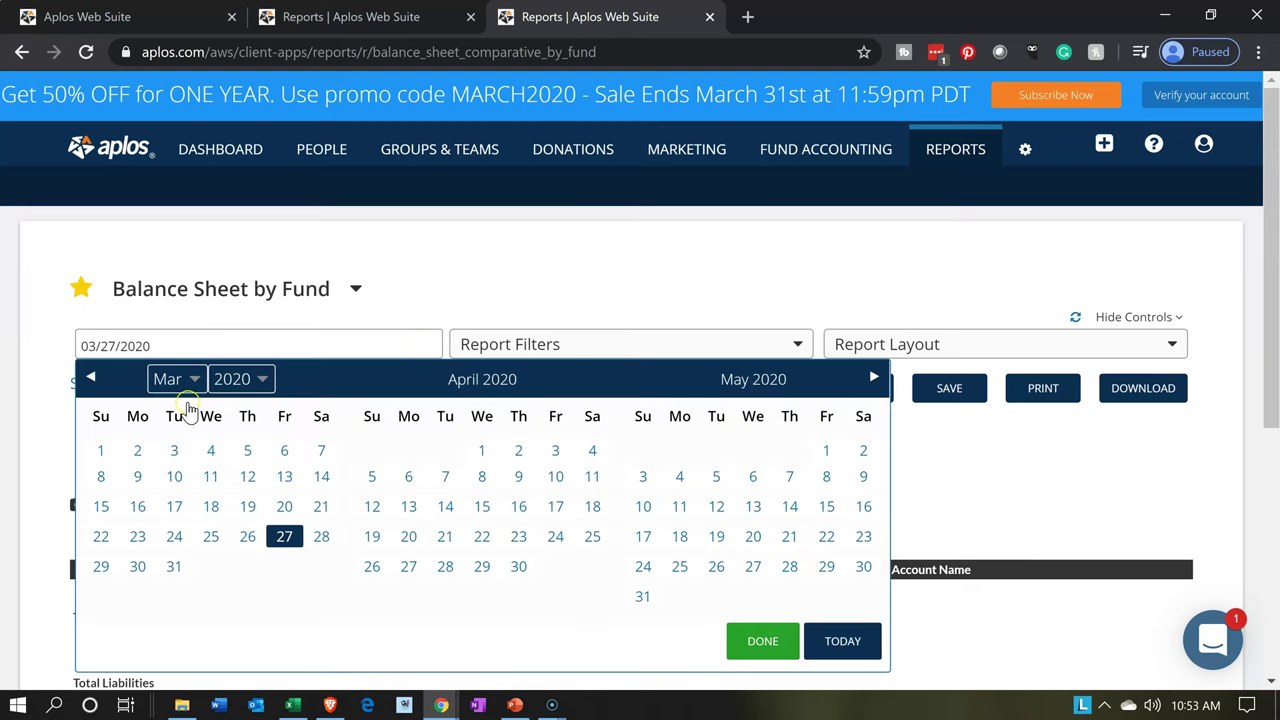
left_click(89, 378)
left_click(89, 379)
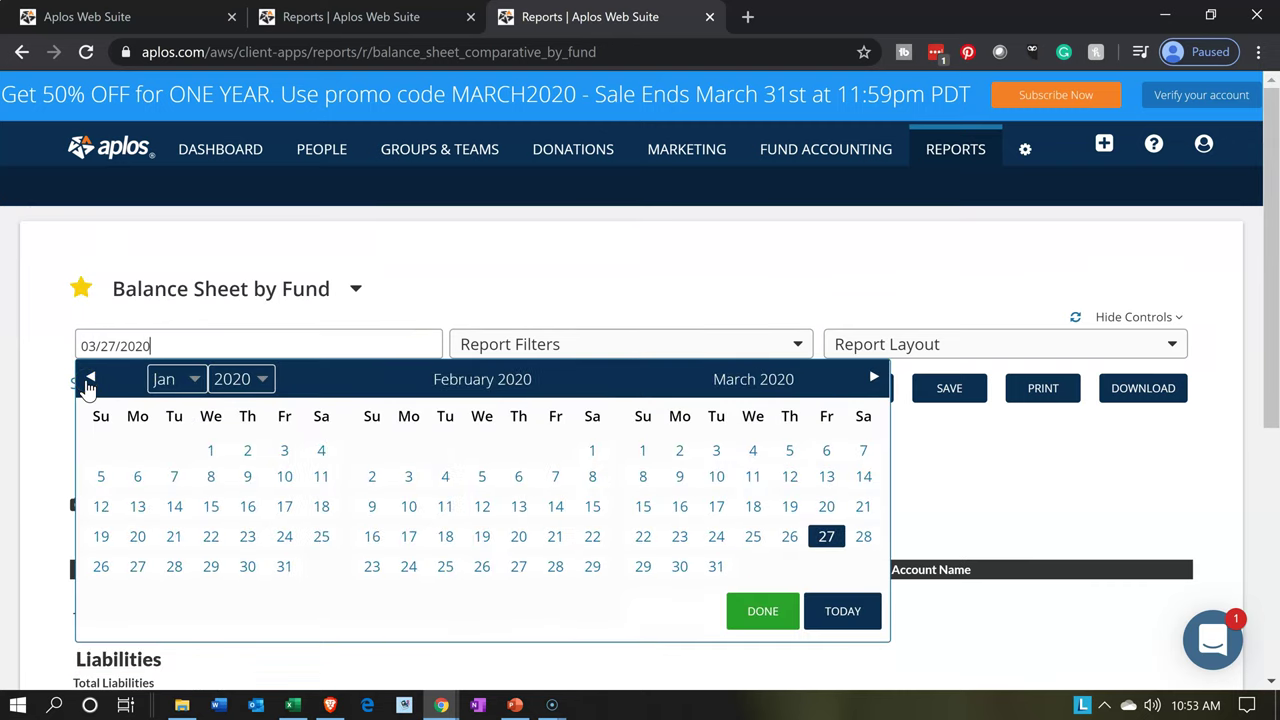
left_click(283, 567)
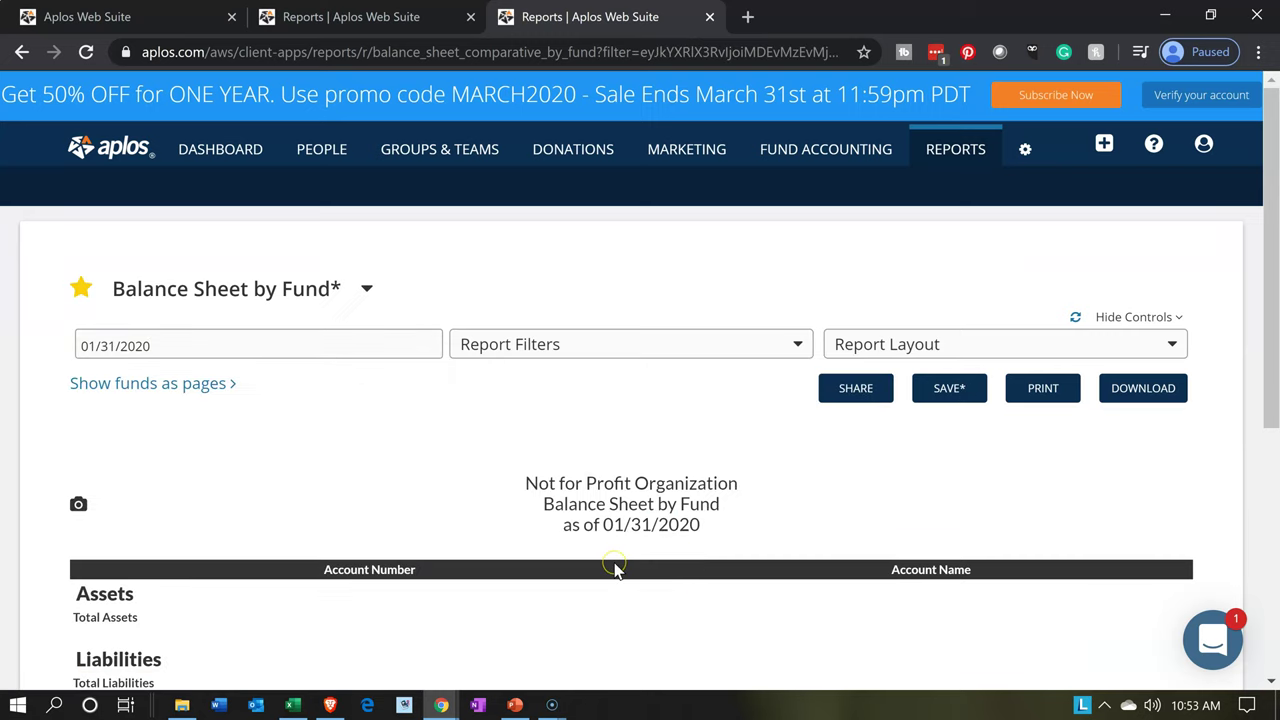
scroll(617, 570, "down", 3)
scroll(613, 567, "up", 1)
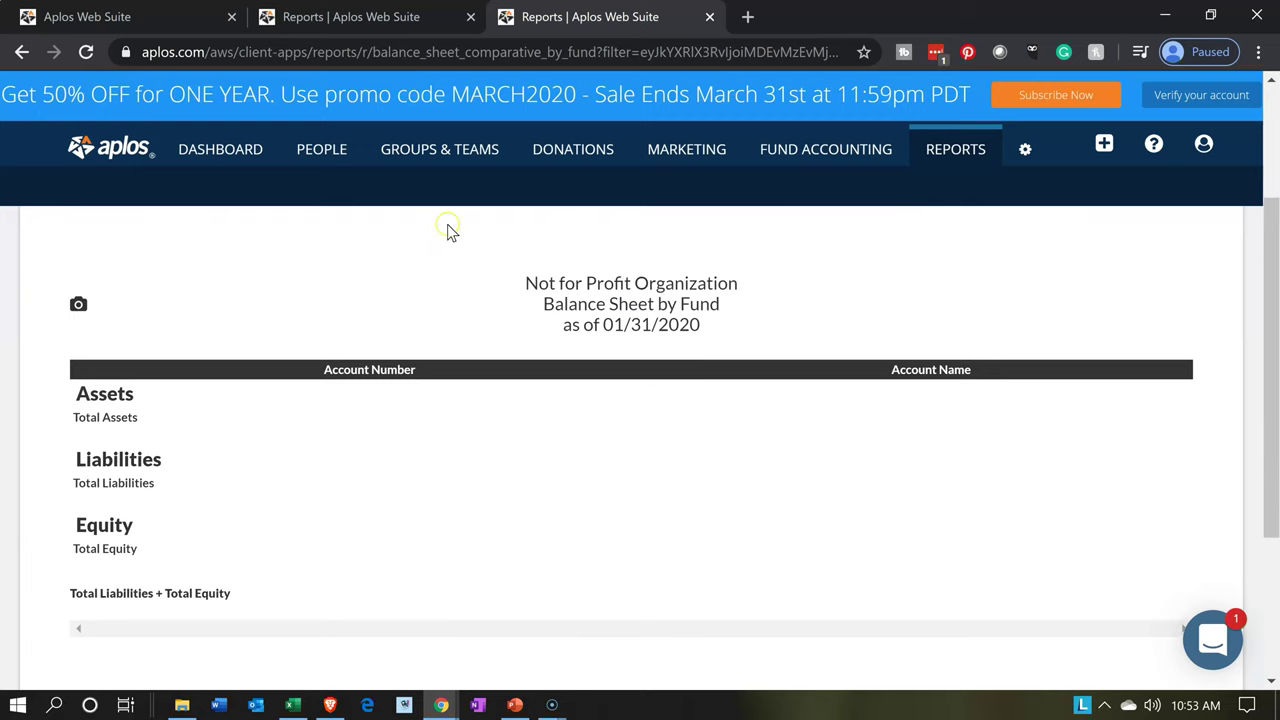
- Set the Income Statement by Fund report's date range to This Year to Date
left_click(405, 25)
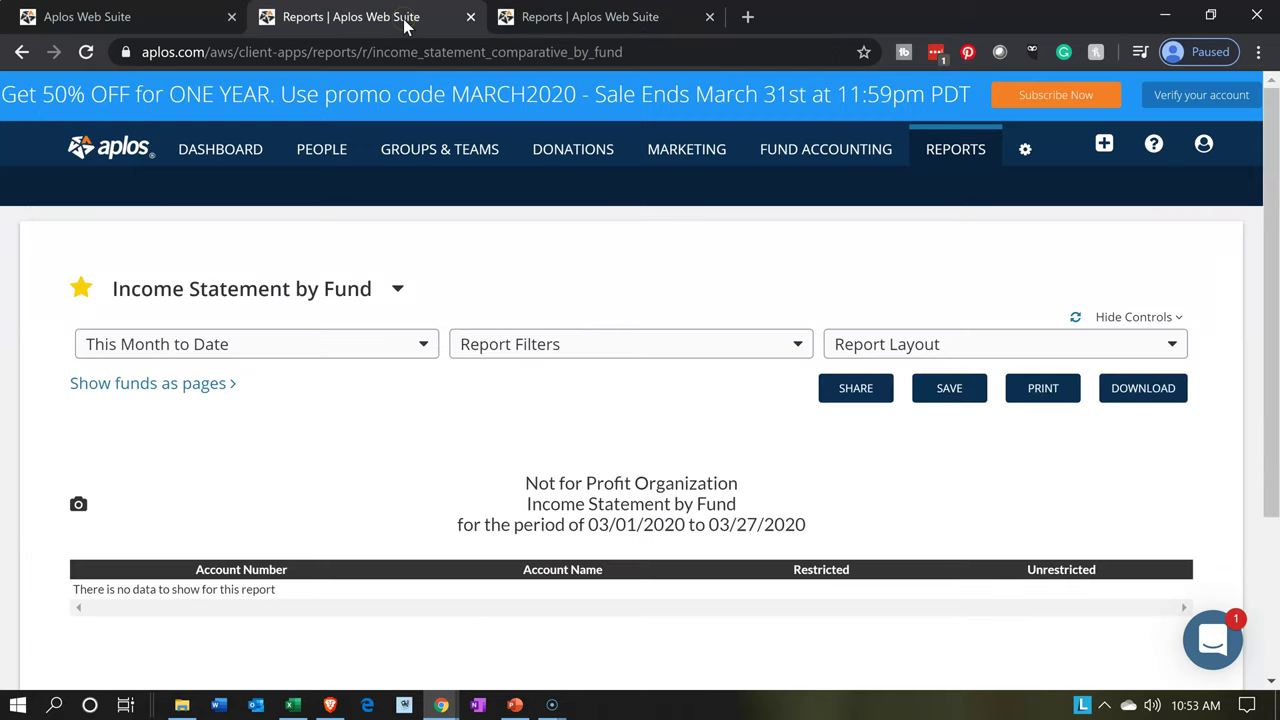
left_click(416, 350)
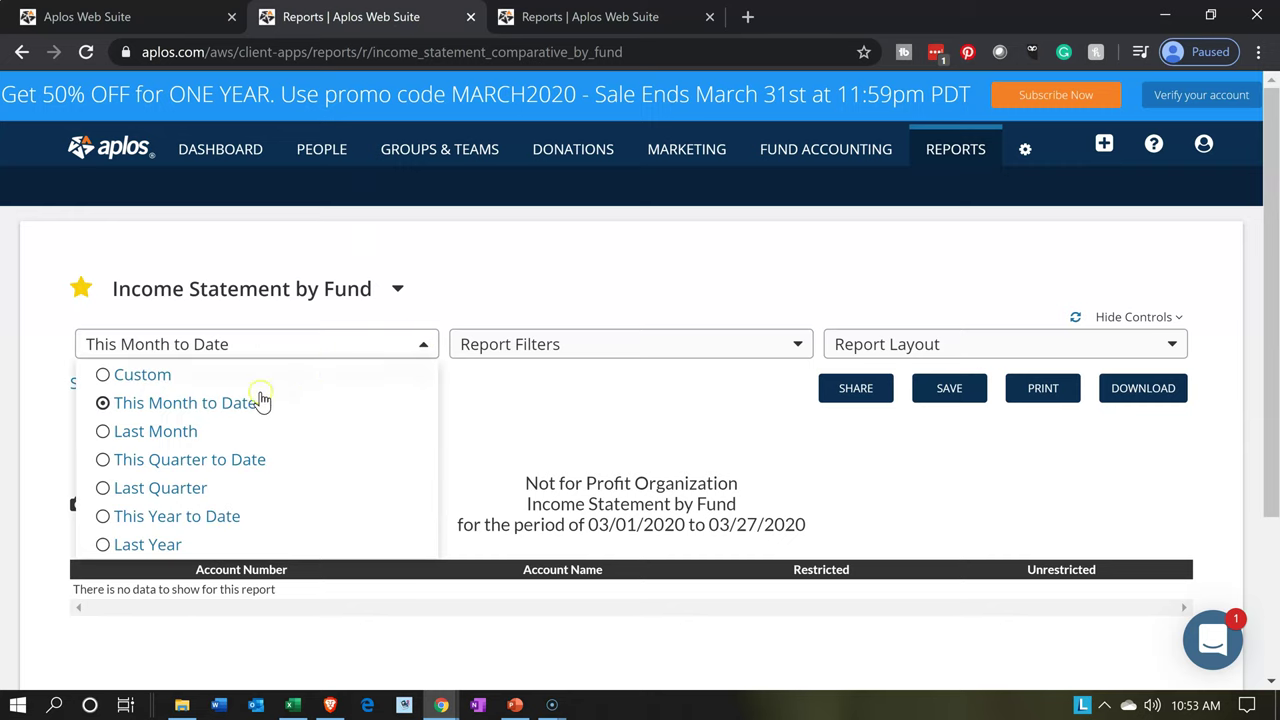
left_click(165, 516)
left_click(380, 350)
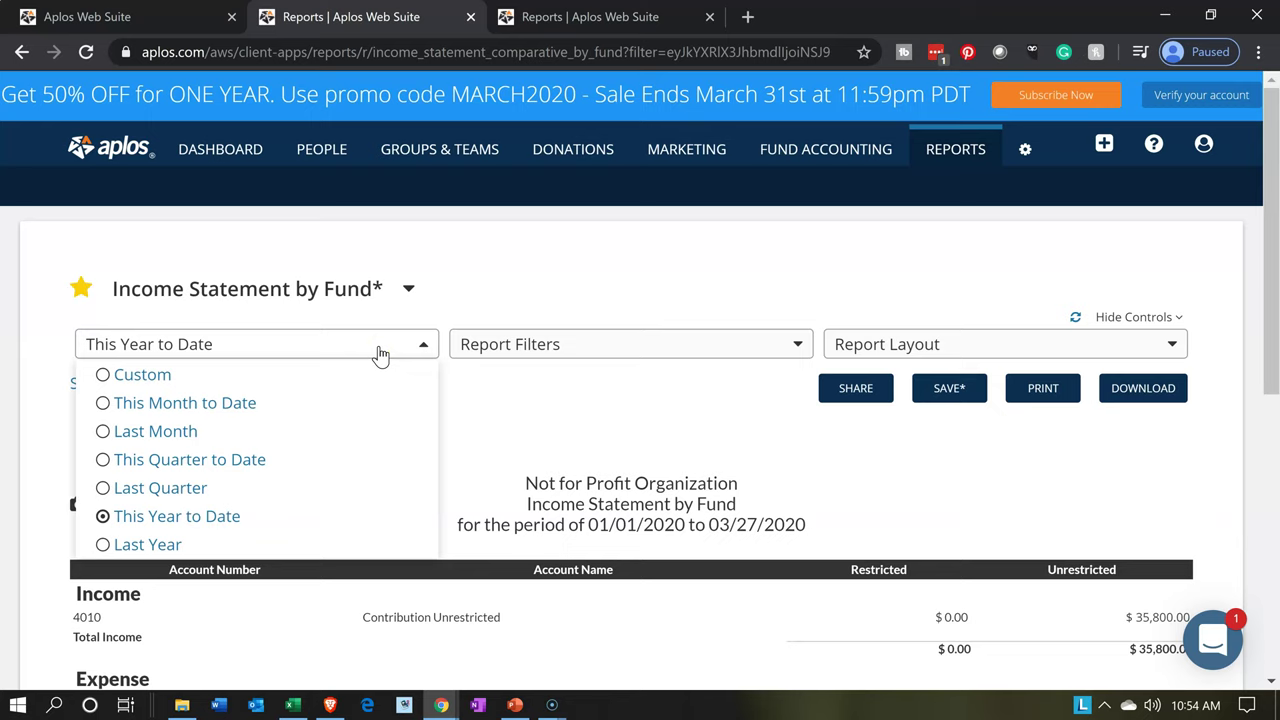
left_click(380, 352)
- Examine the unrestricted income and expense amounts in the Income Statement by Fund report
left_click(613, 550)
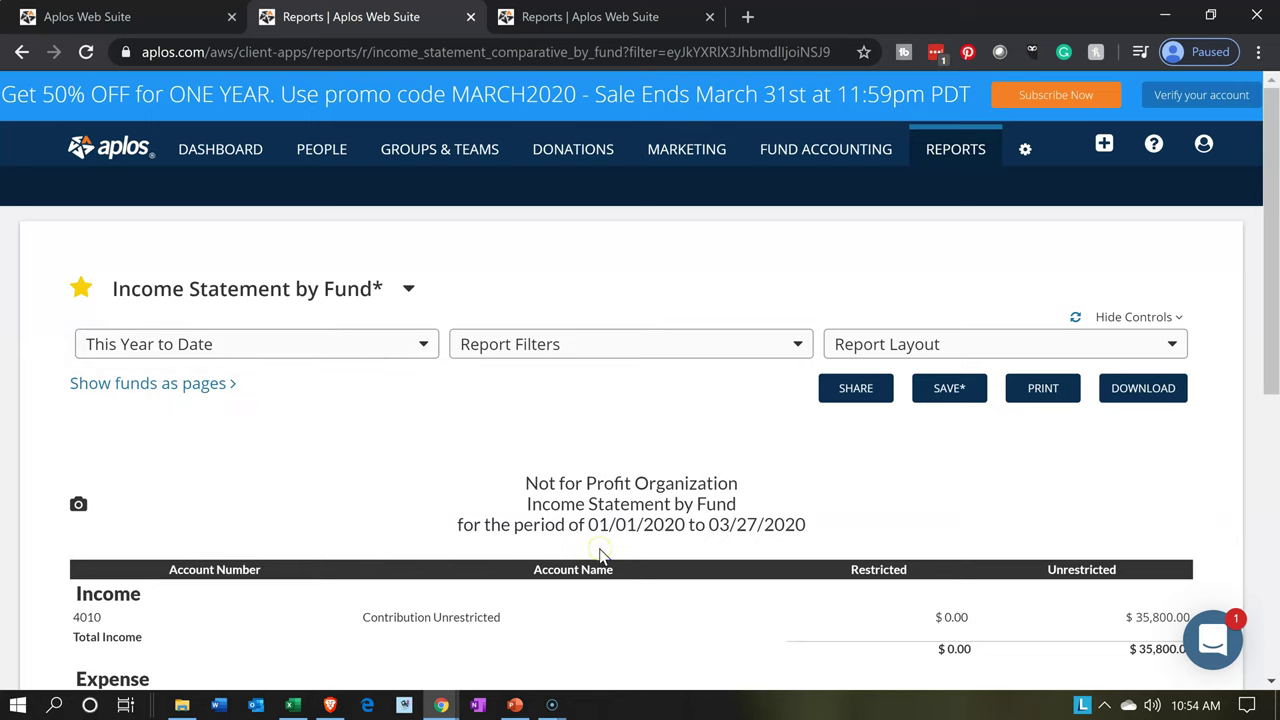
scroll(600, 555, "down", 2)
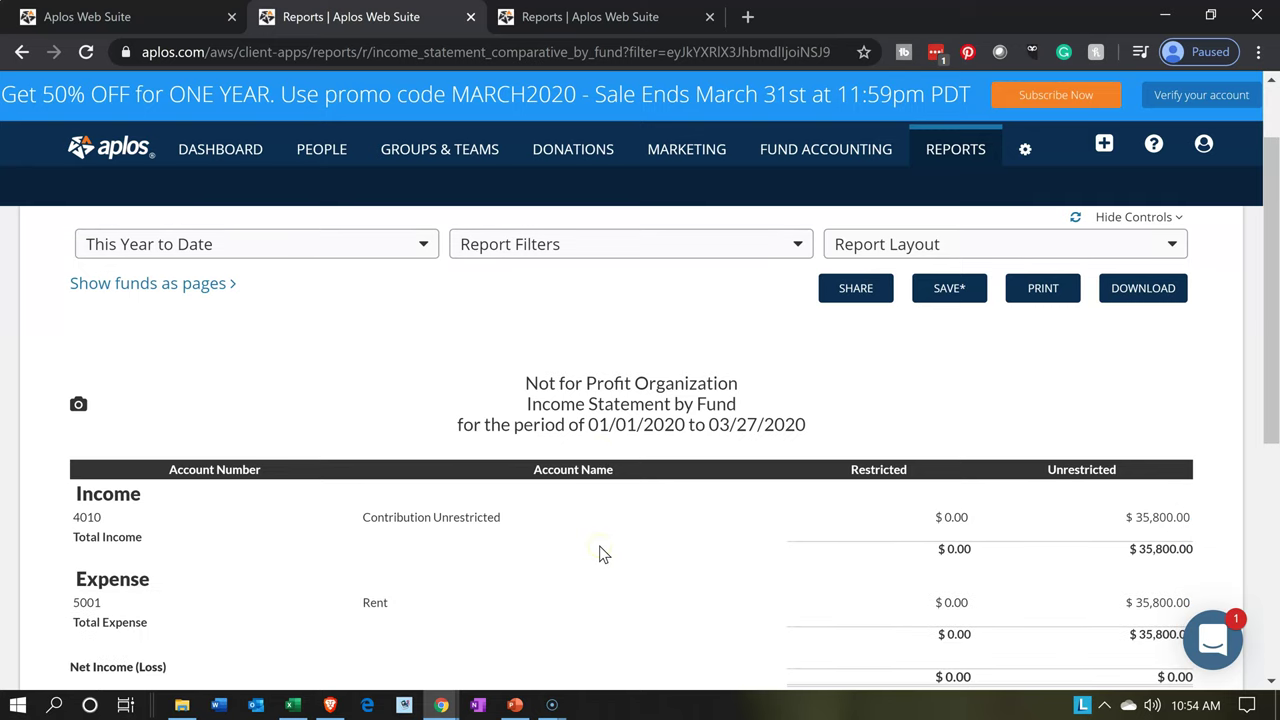
scroll(600, 555, "down", 1)
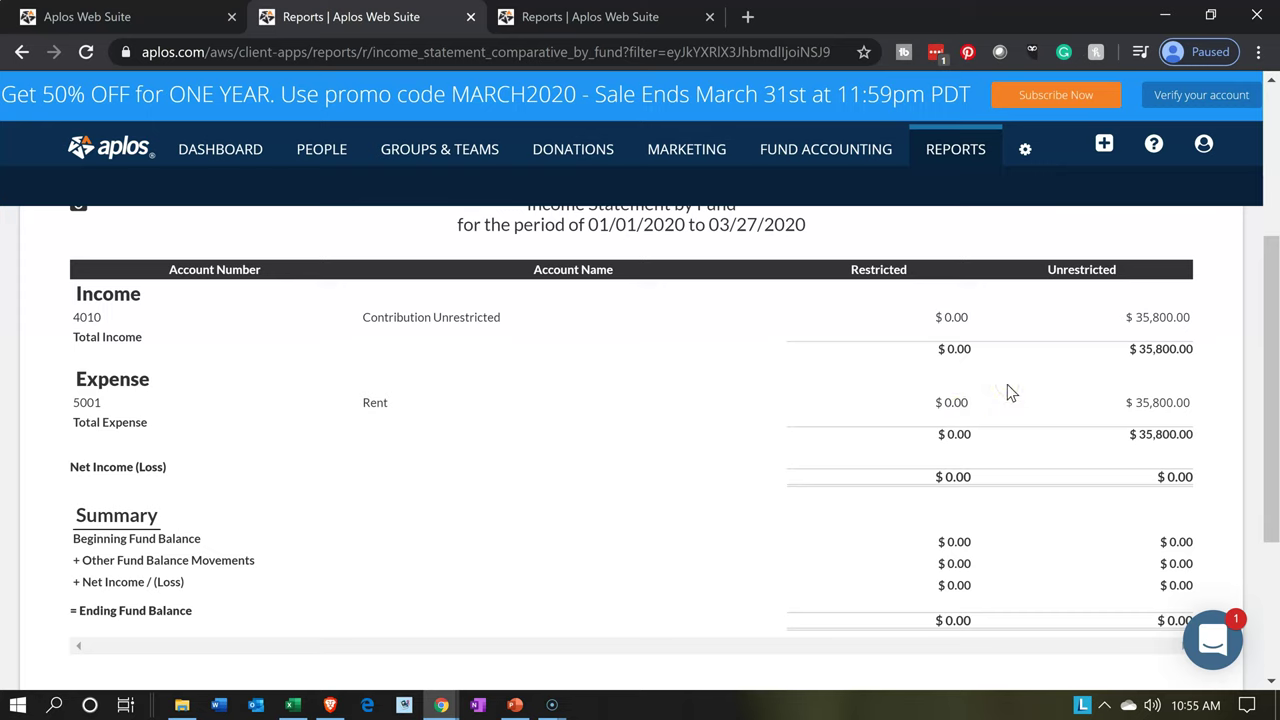
left_click(1008, 420)
left_click(1045, 311)
- Return to the Contributions list and check the amount and deposit status of Donor 2's contribution
left_click(133, 18)
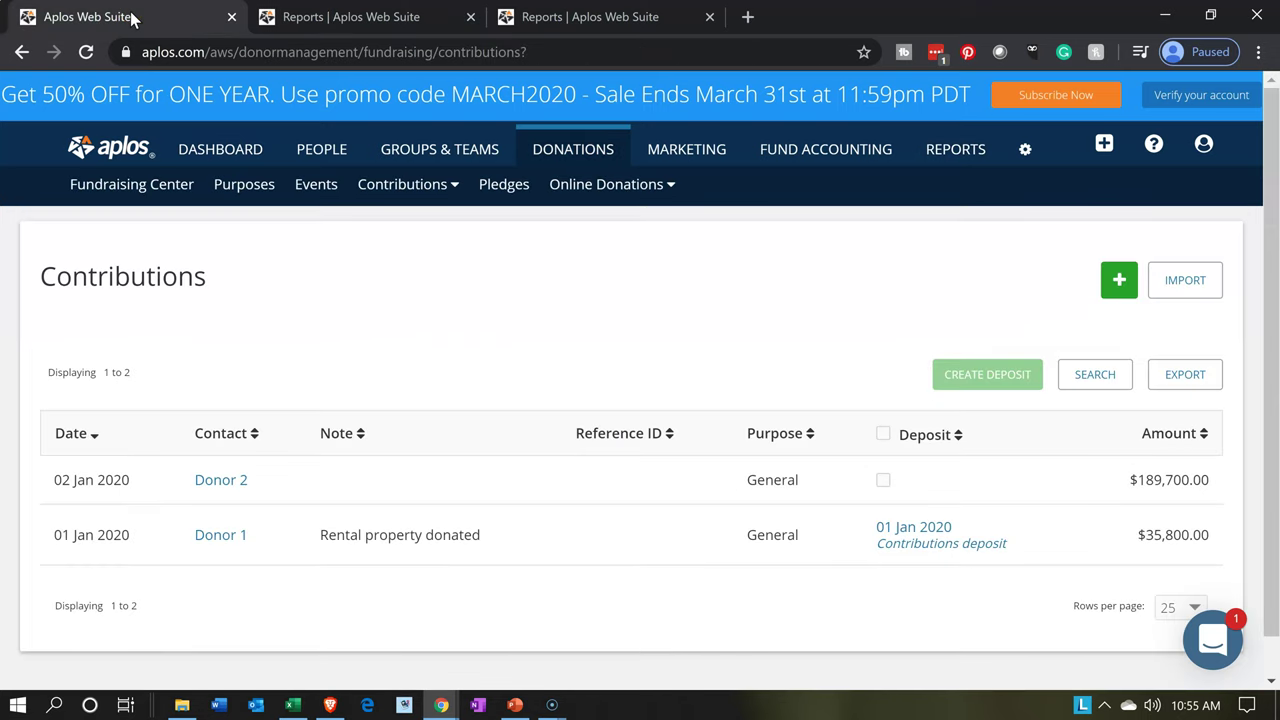
left_click(433, 457)
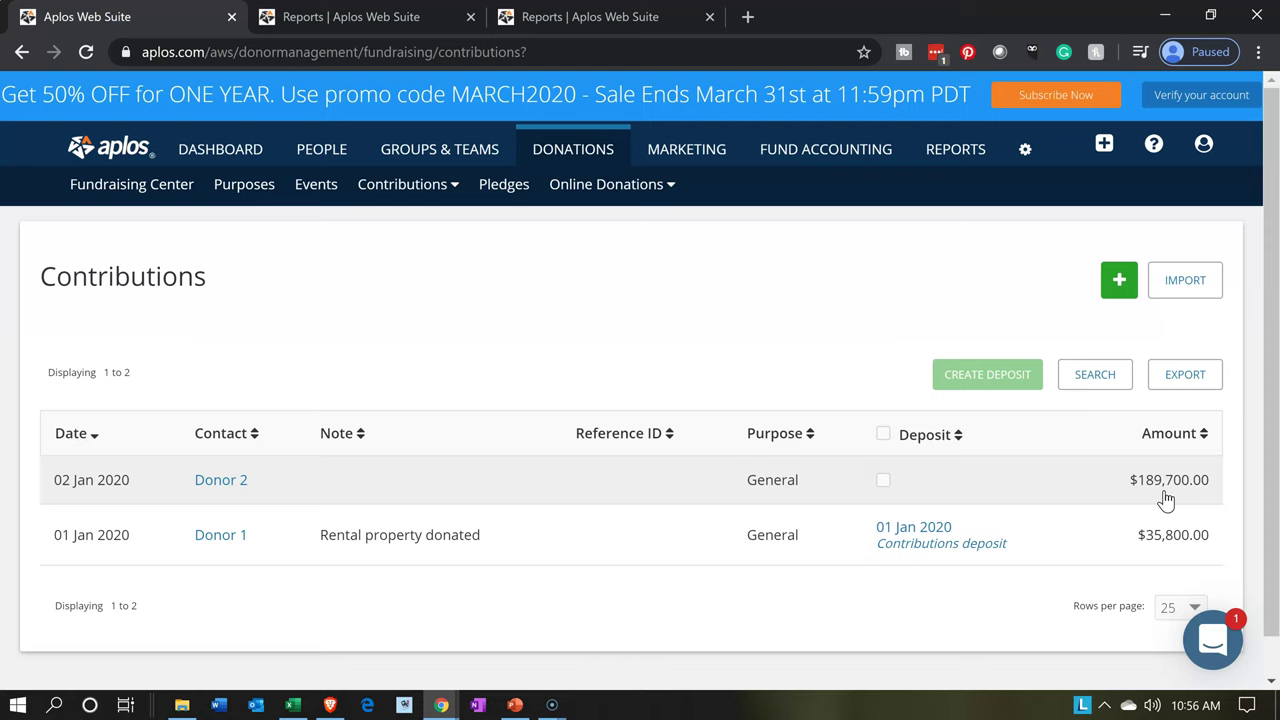
left_click(1088, 486)
left_click(1143, 496)
left_click(1001, 503)
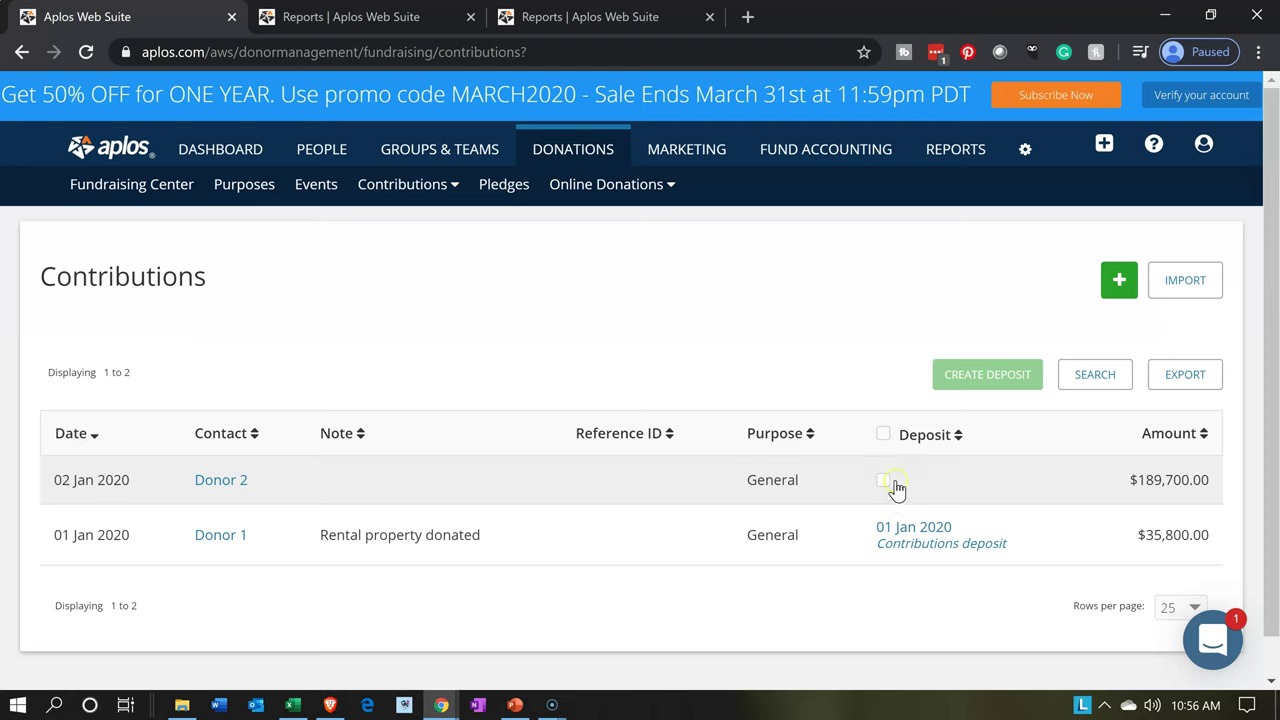
- Start a deposit for Donor 2's undeposited contribution and set its date to 01/02/2020
left_click(884, 482)
left_click(961, 385)
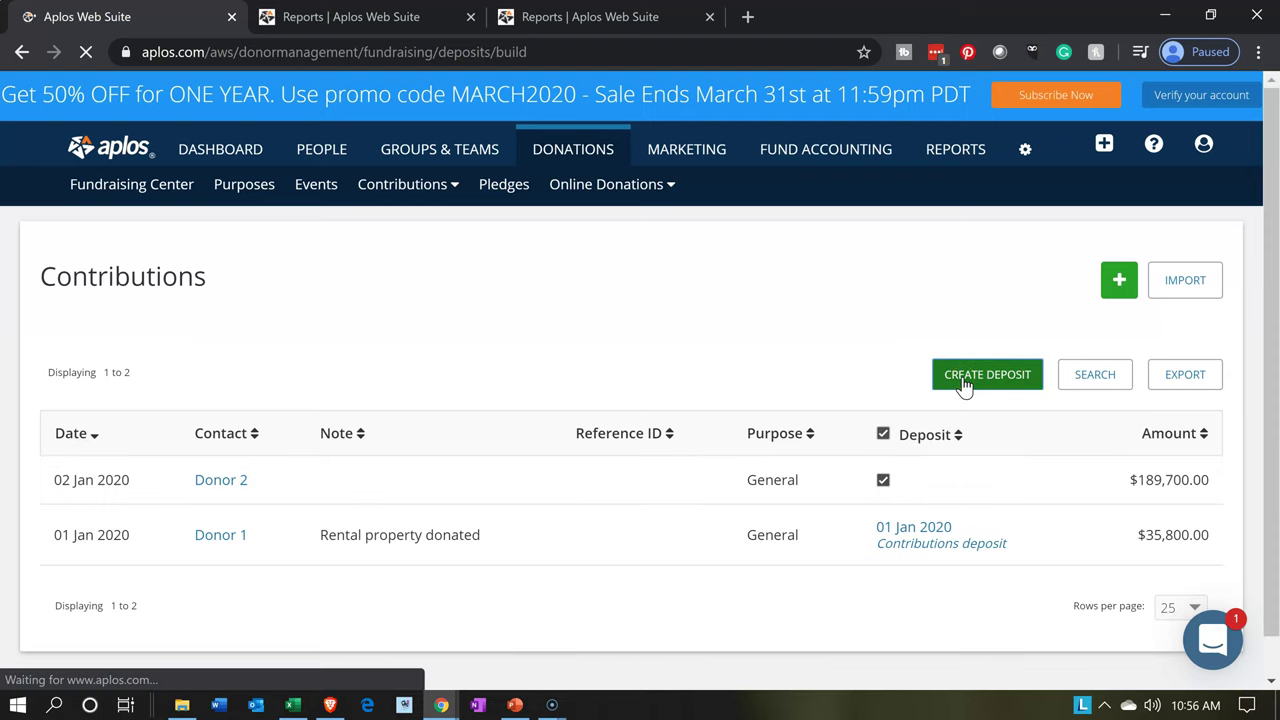
left_click(597, 315)
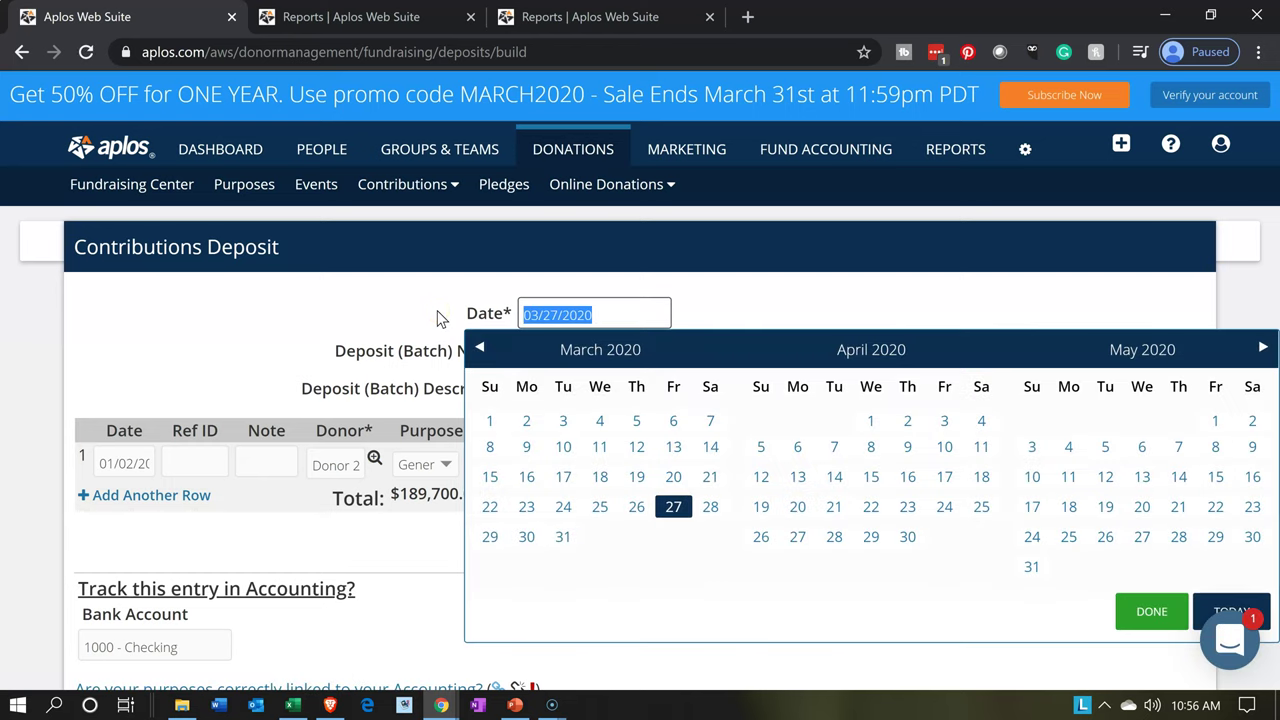
left_click(481, 346)
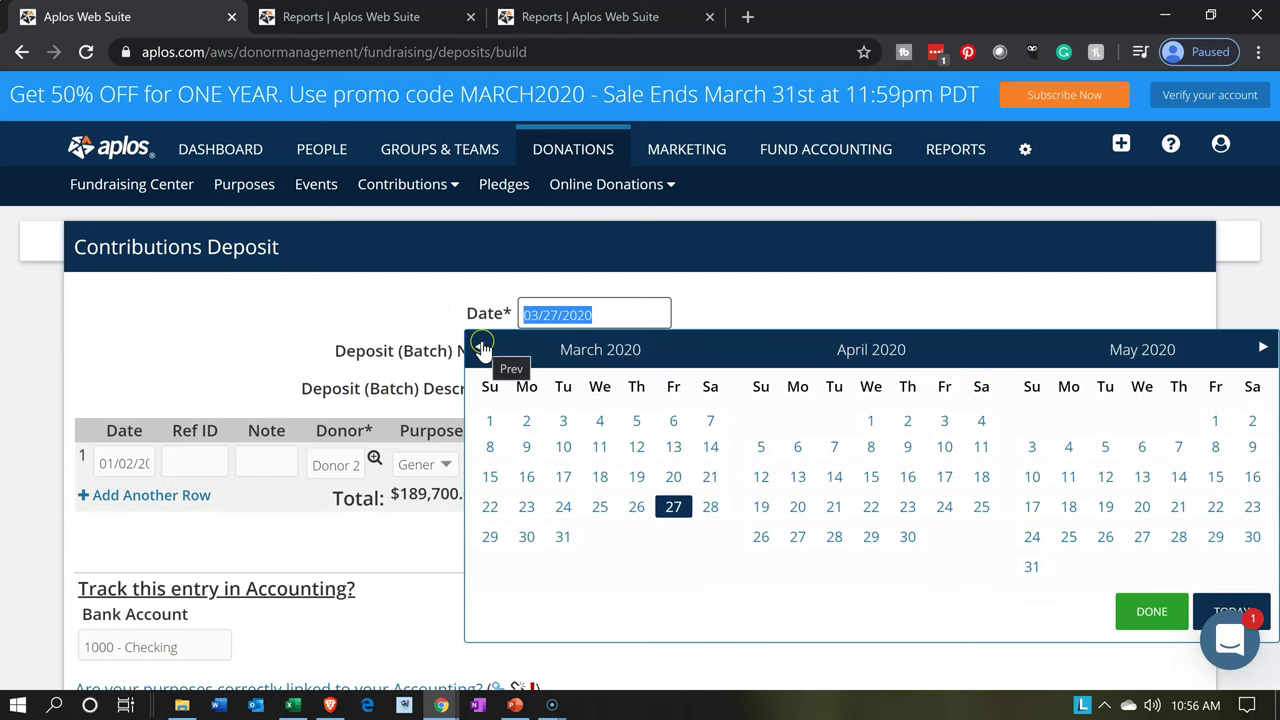
left_click(481, 346)
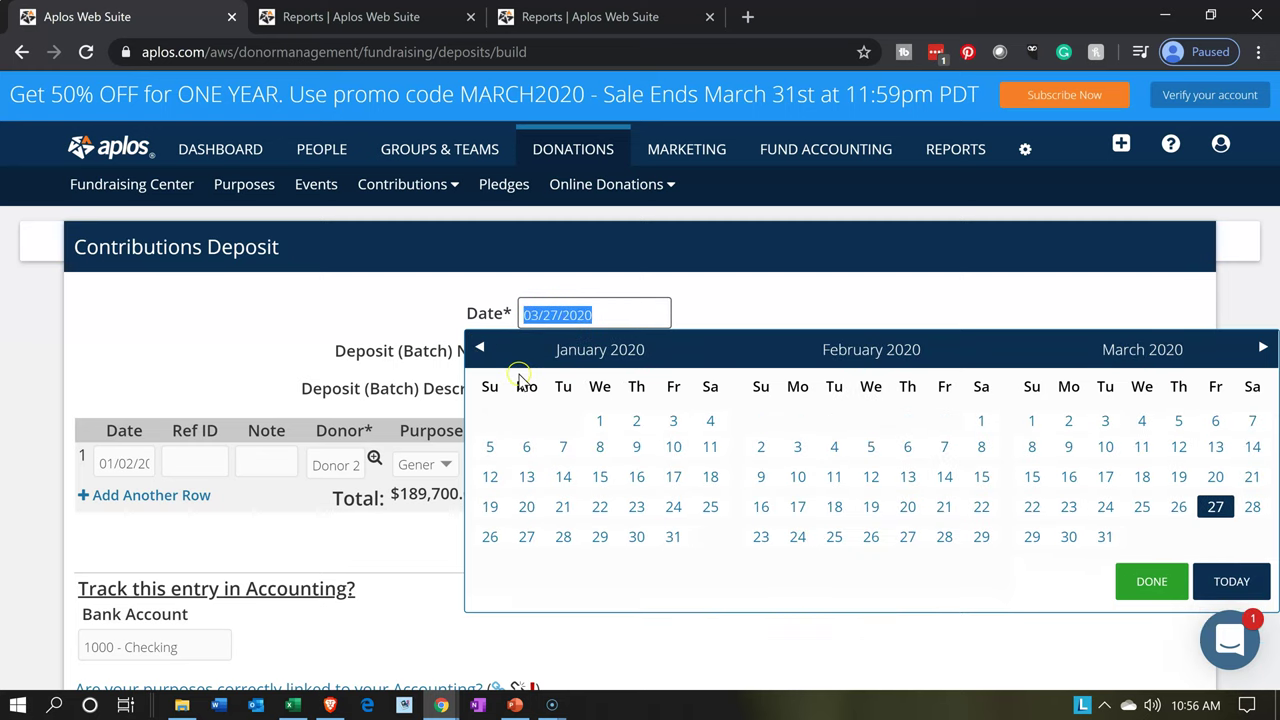
left_click(634, 421)
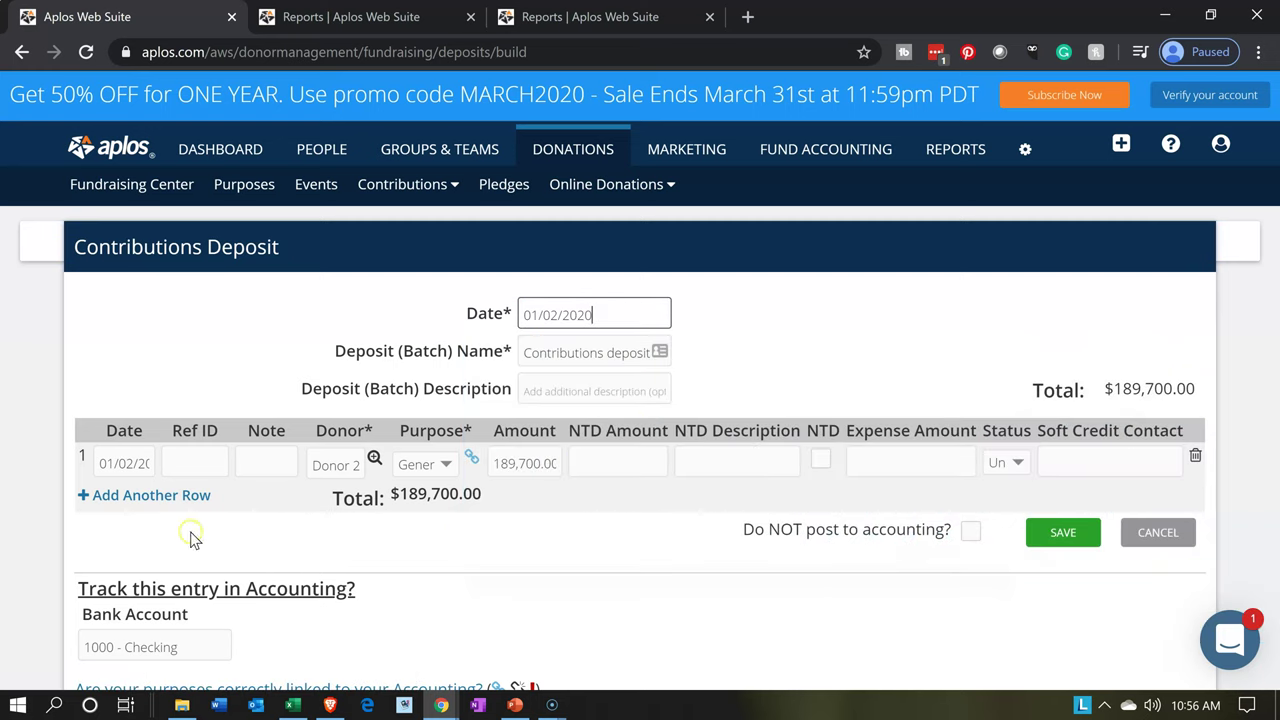
- Review the deposit's contribution row and its 1000 - Checking bank account, and save the deposit
left_click(128, 474)
left_click(284, 472)
left_click(489, 483)
left_click(473, 459)
left_click(559, 502)
left_click(500, 523)
left_click(226, 653)
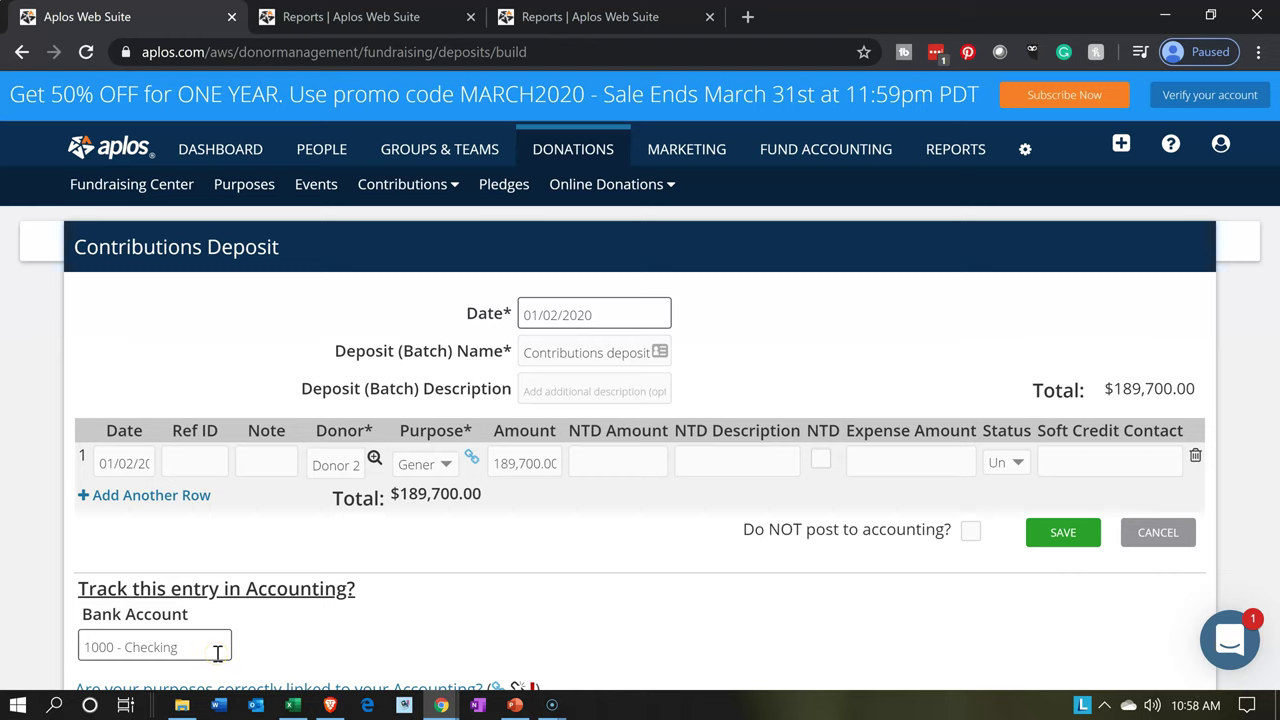
left_click(222, 655)
left_click(1048, 538)
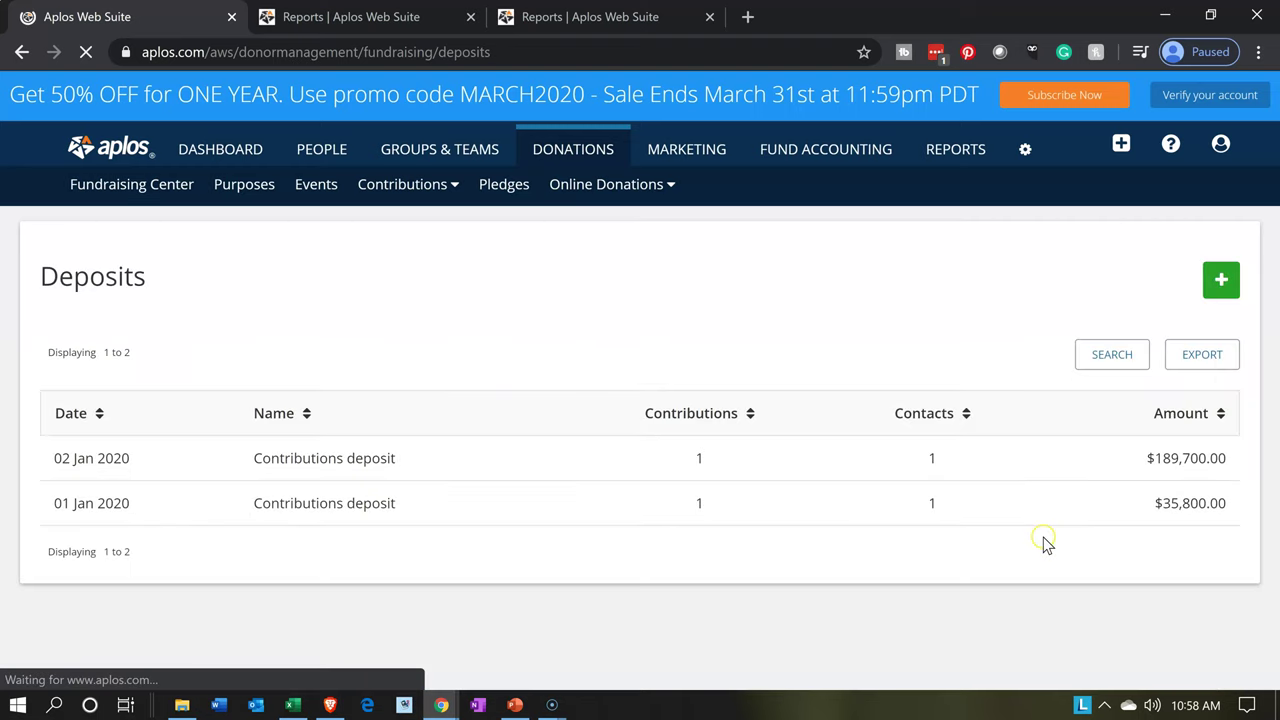
left_click(942, 466)
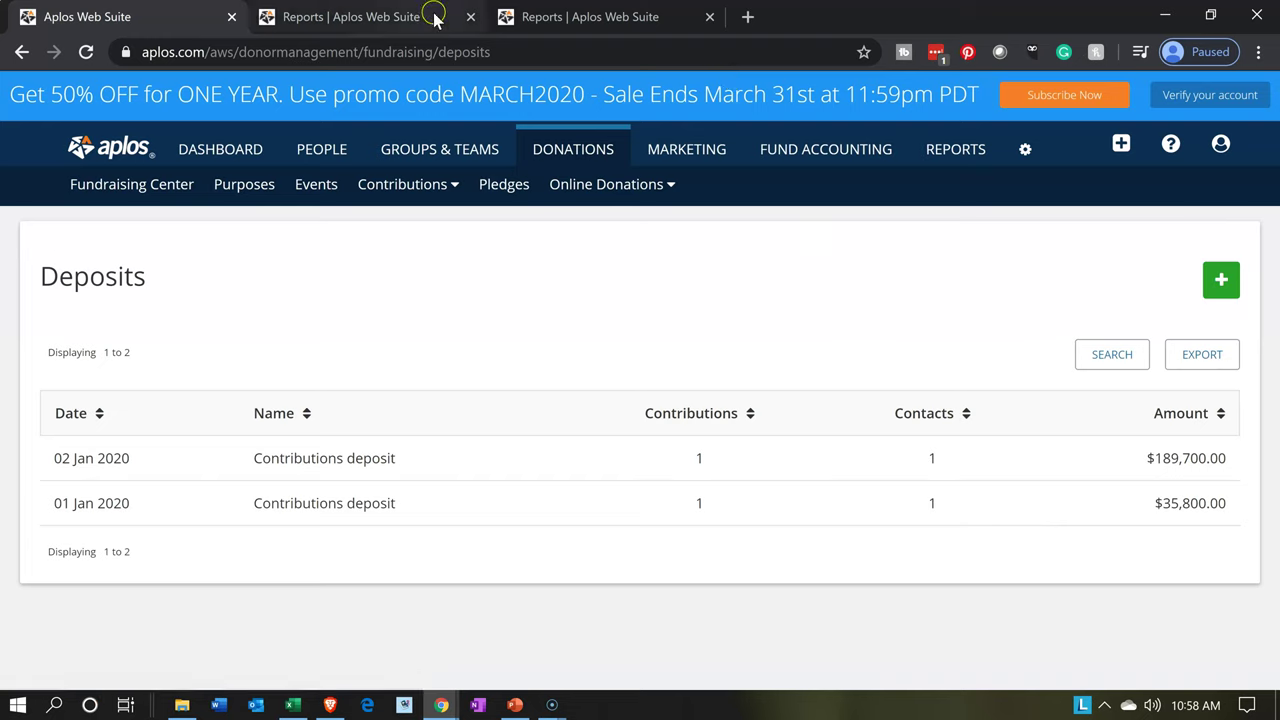
- Refresh the Balance Sheet by Fund report and open the general ledger detail behind the unrestricted Checking amount
left_click(646, 26)
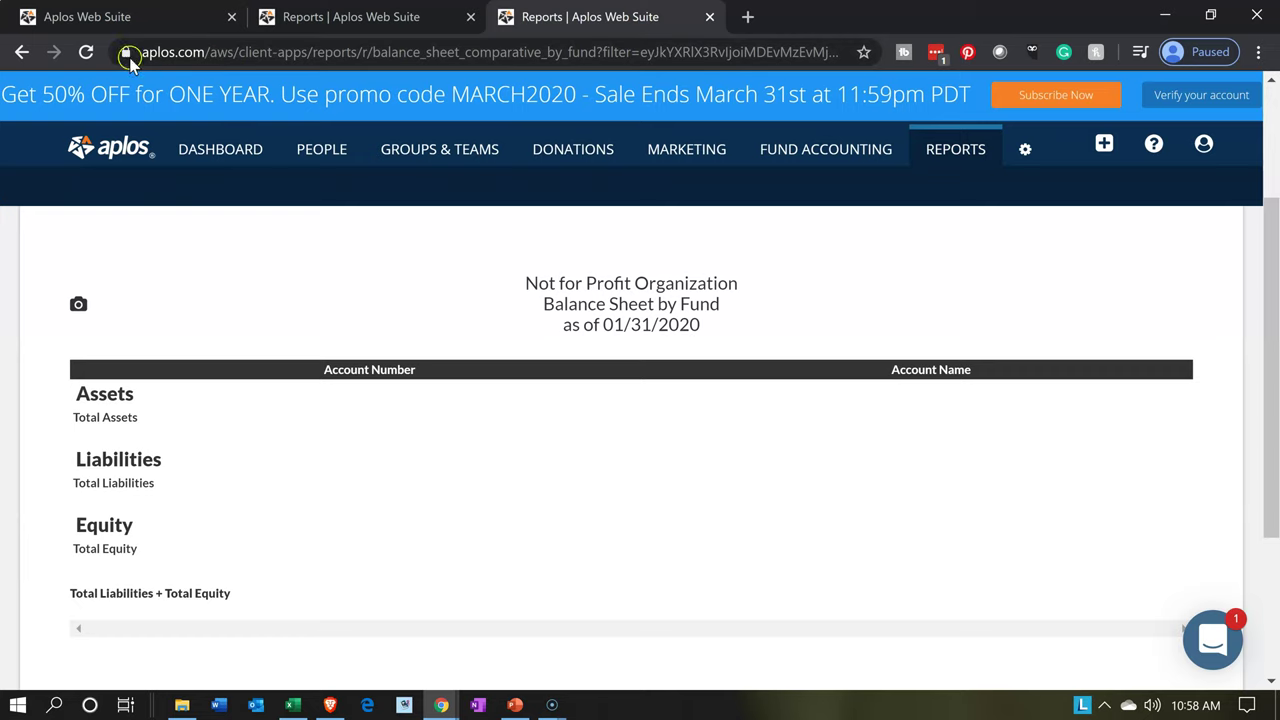
left_click(85, 59)
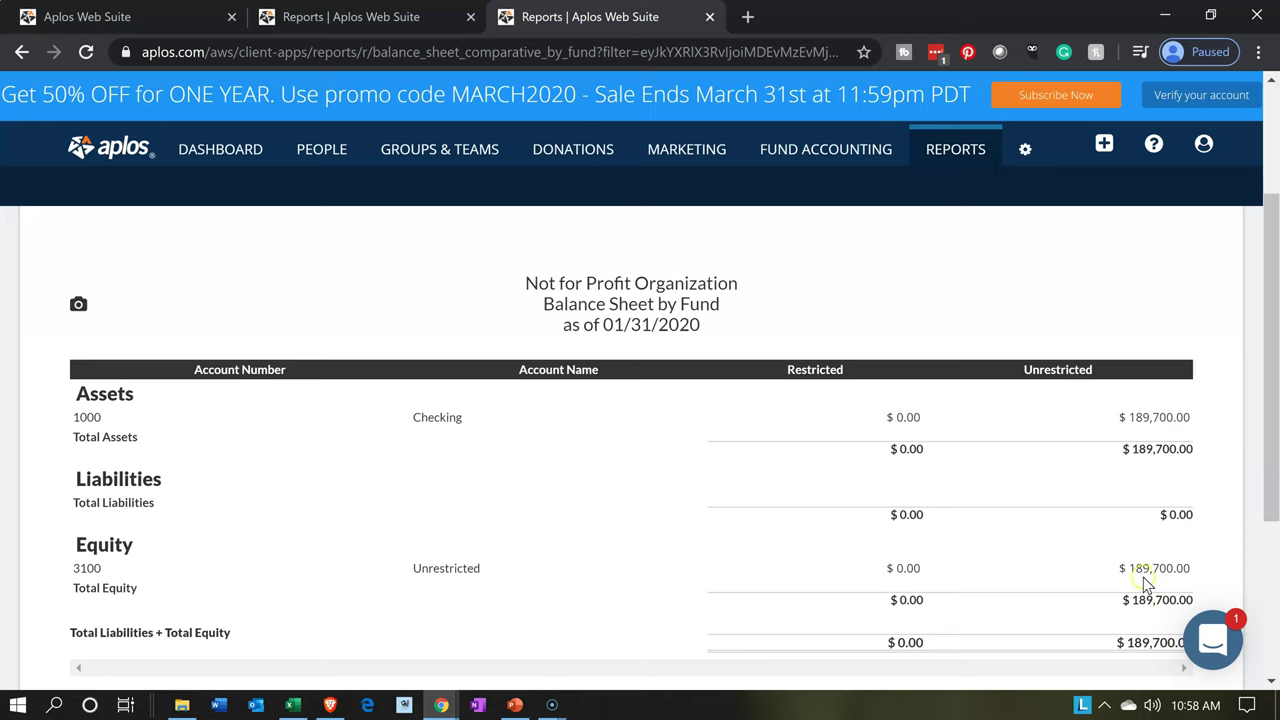
left_click(1128, 420)
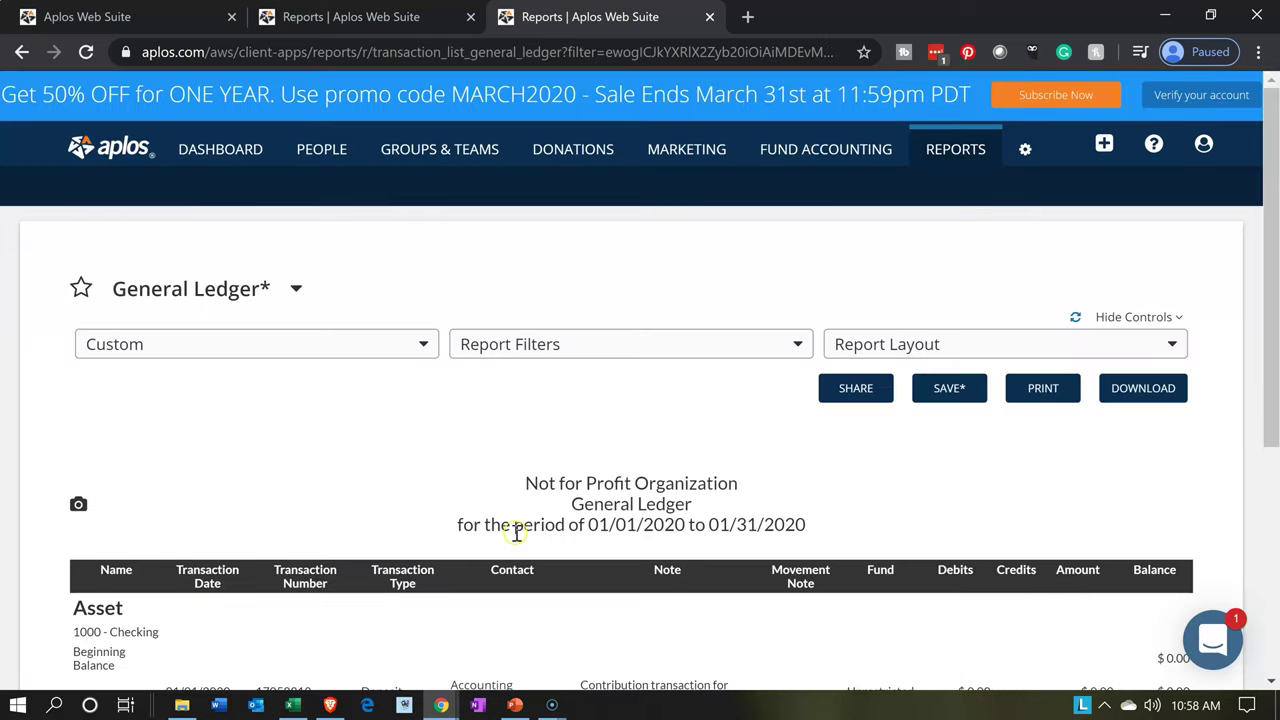
scroll(512, 533, "down", 2)
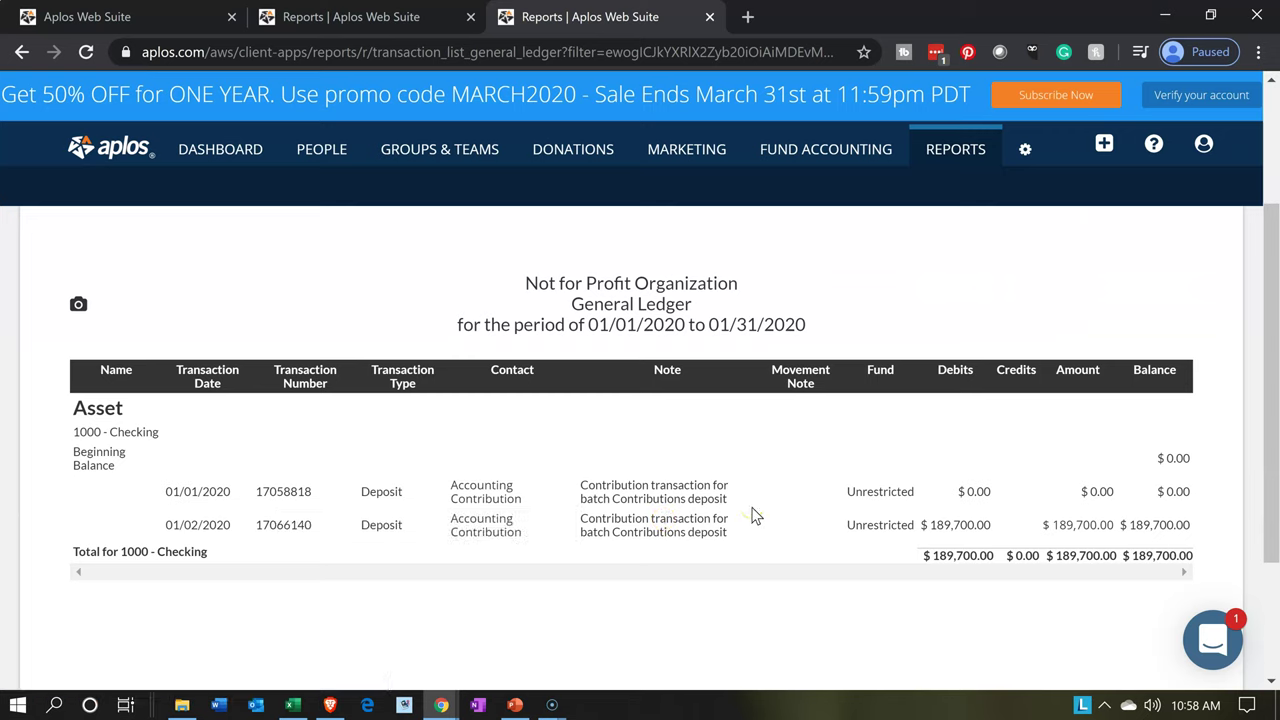
- Trace the 01/02/2020 deposit from the general ledger through its contact to the check register entry and examine its account and fund
left_click(956, 519)
left_click(635, 524)
scroll(654, 489, "down", 3)
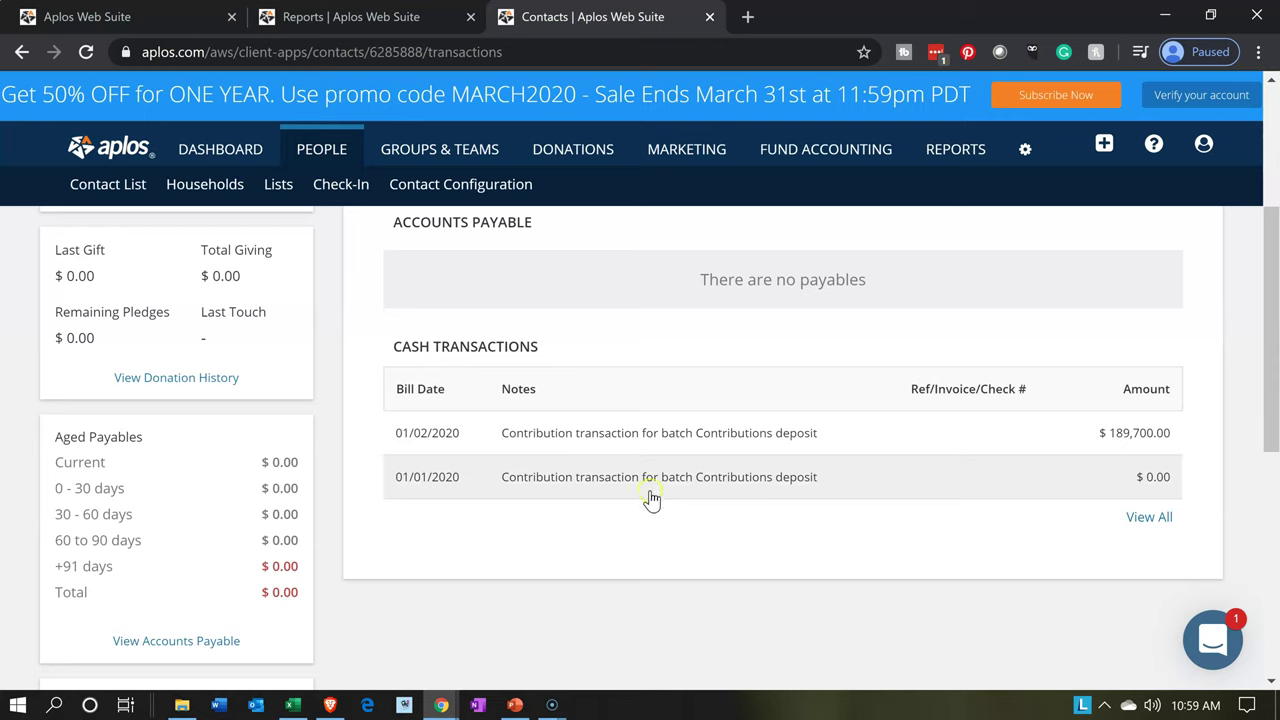
left_click(611, 448)
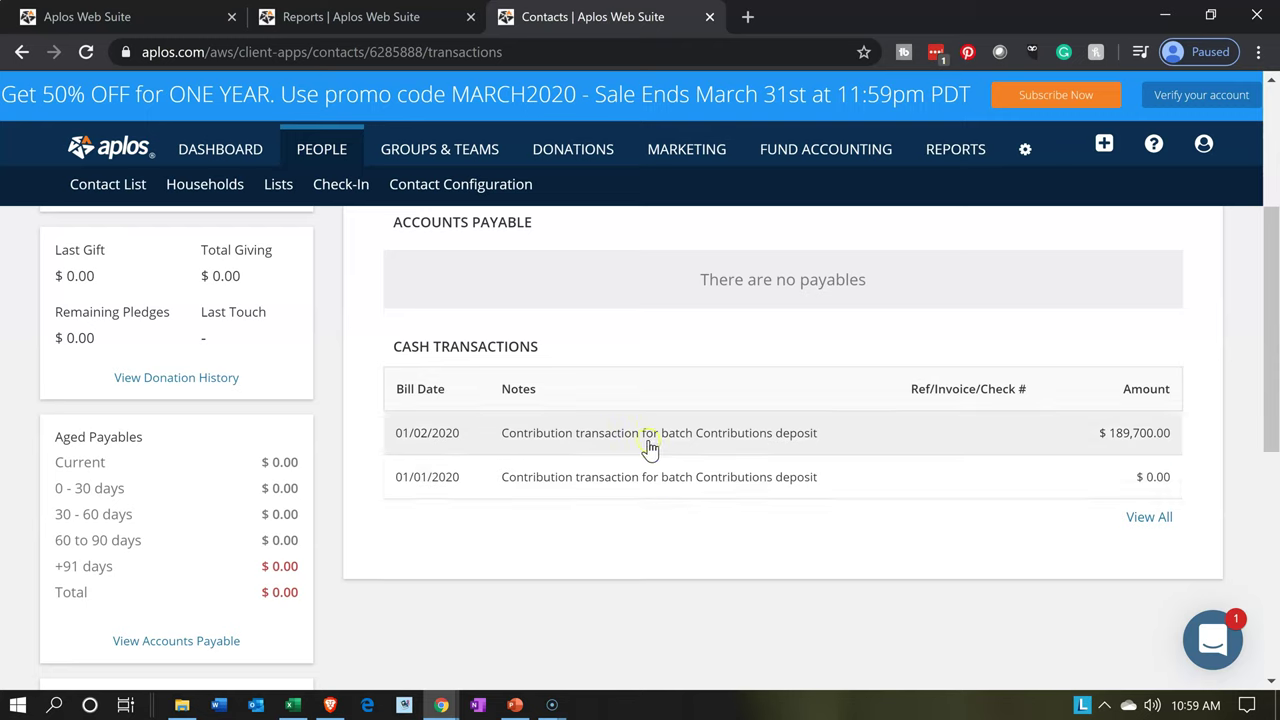
left_click(648, 448)
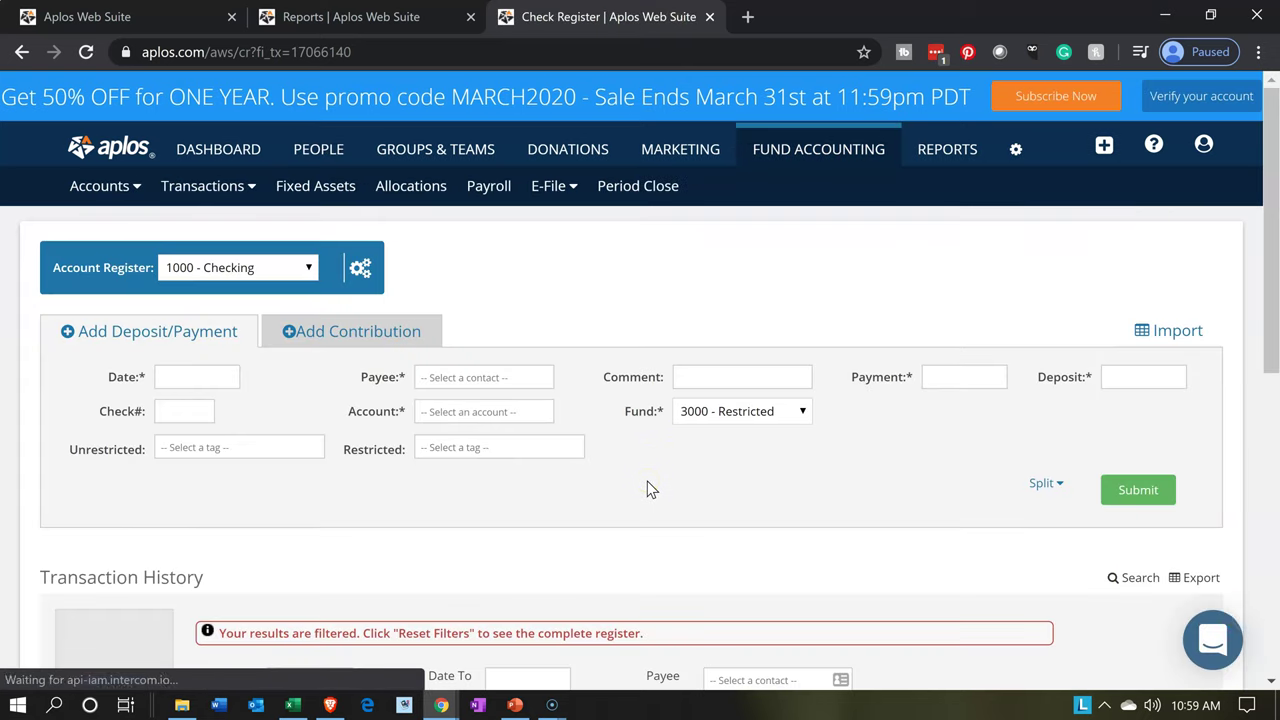
scroll(647, 488, "down", 1)
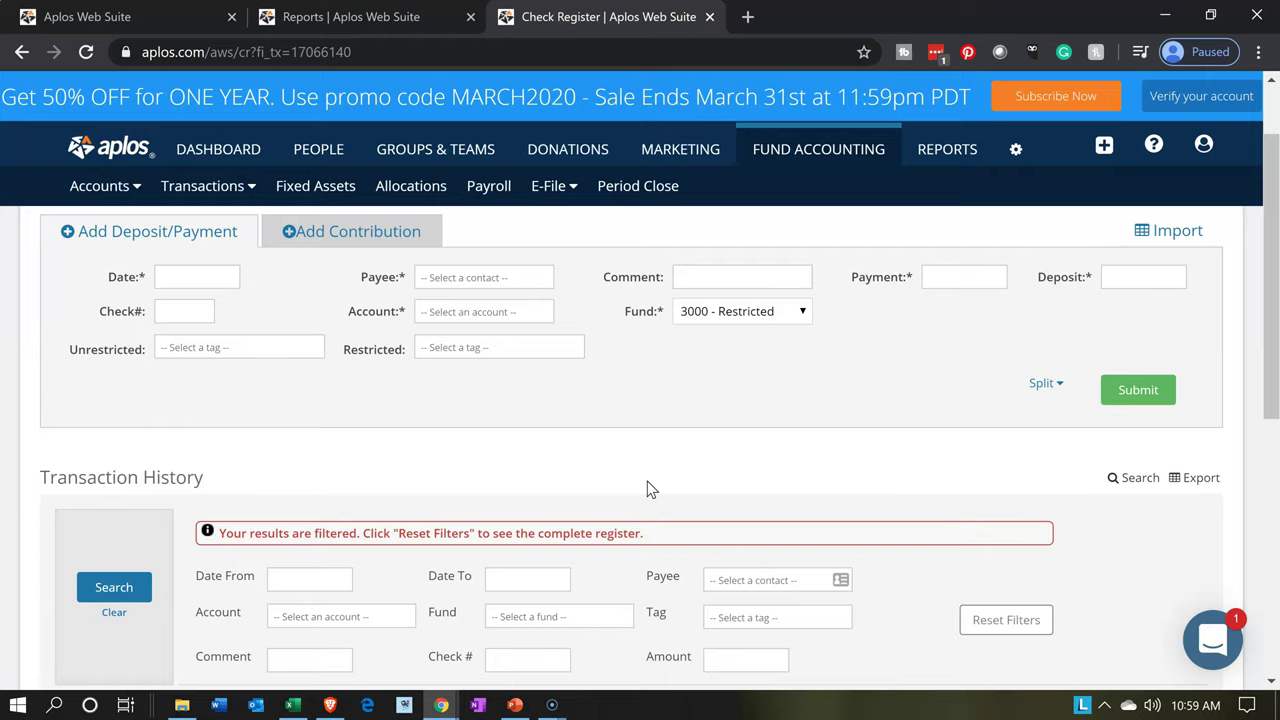
scroll(647, 481, "down", 5)
left_click(513, 530)
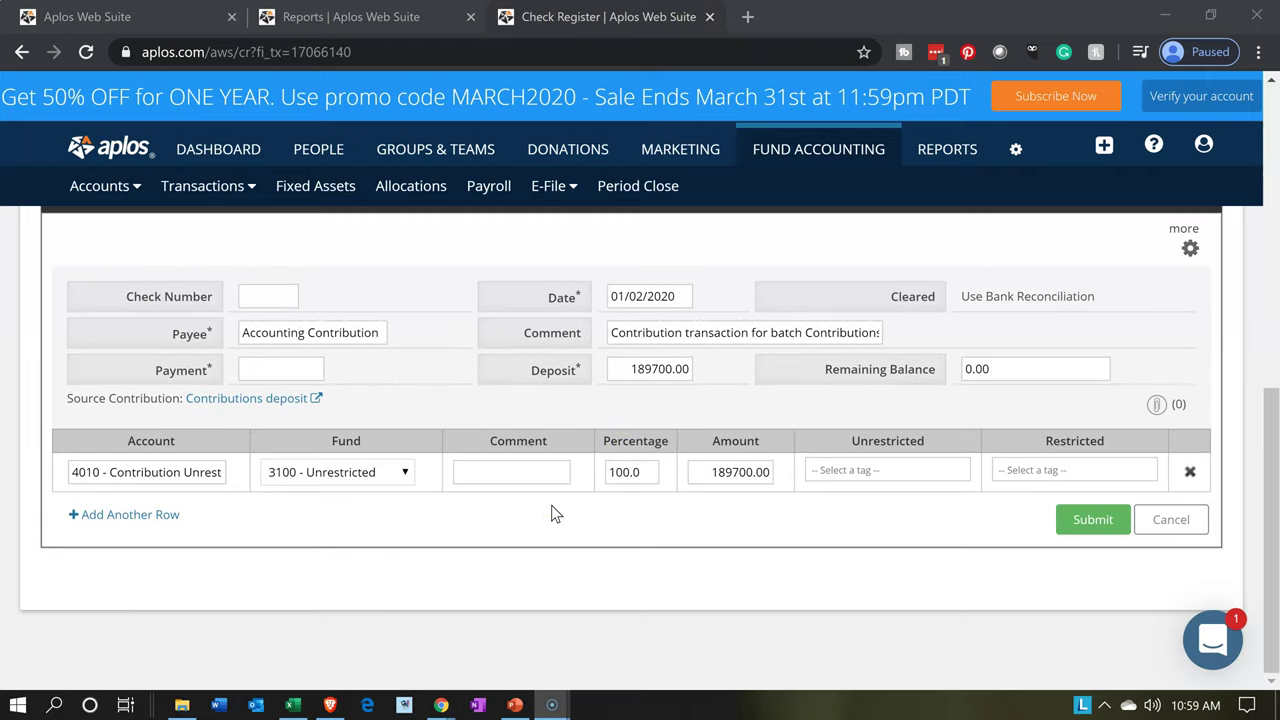
- Return to the Balance Sheet by Fund report and examine the Equity section and its unrestricted fund line
left_click(24, 56)
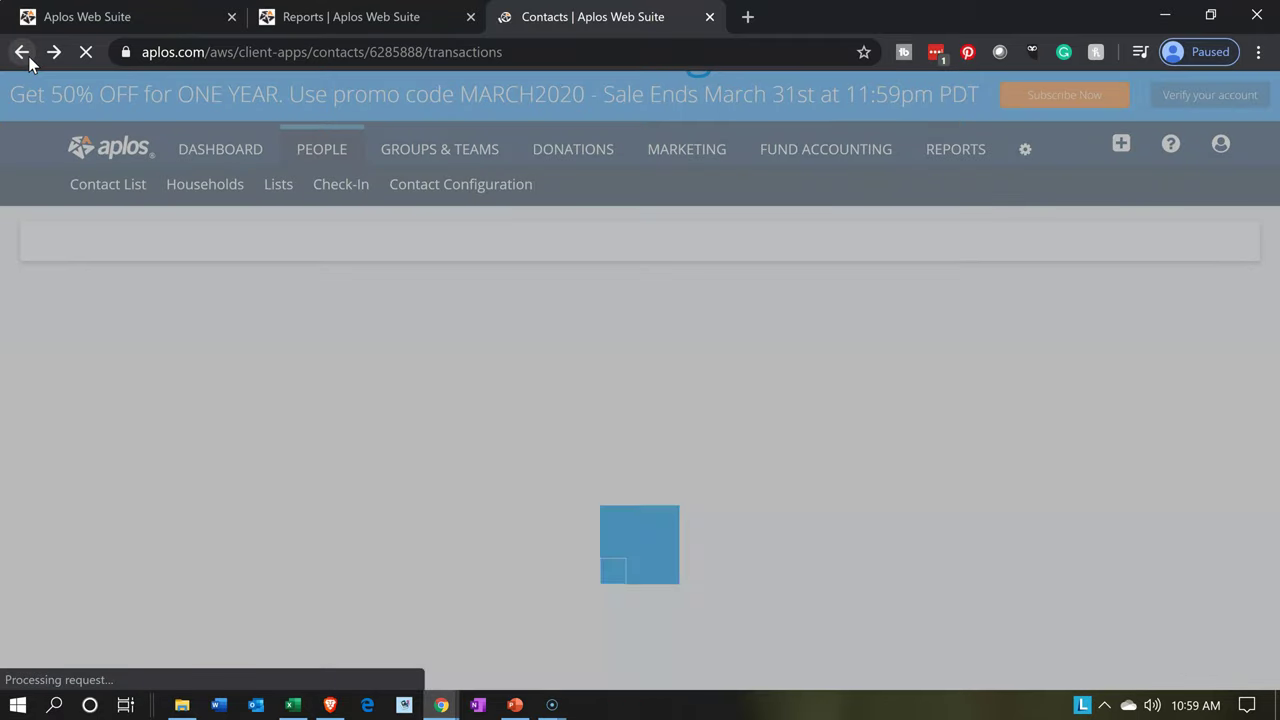
left_click(24, 54)
left_click(24, 54)
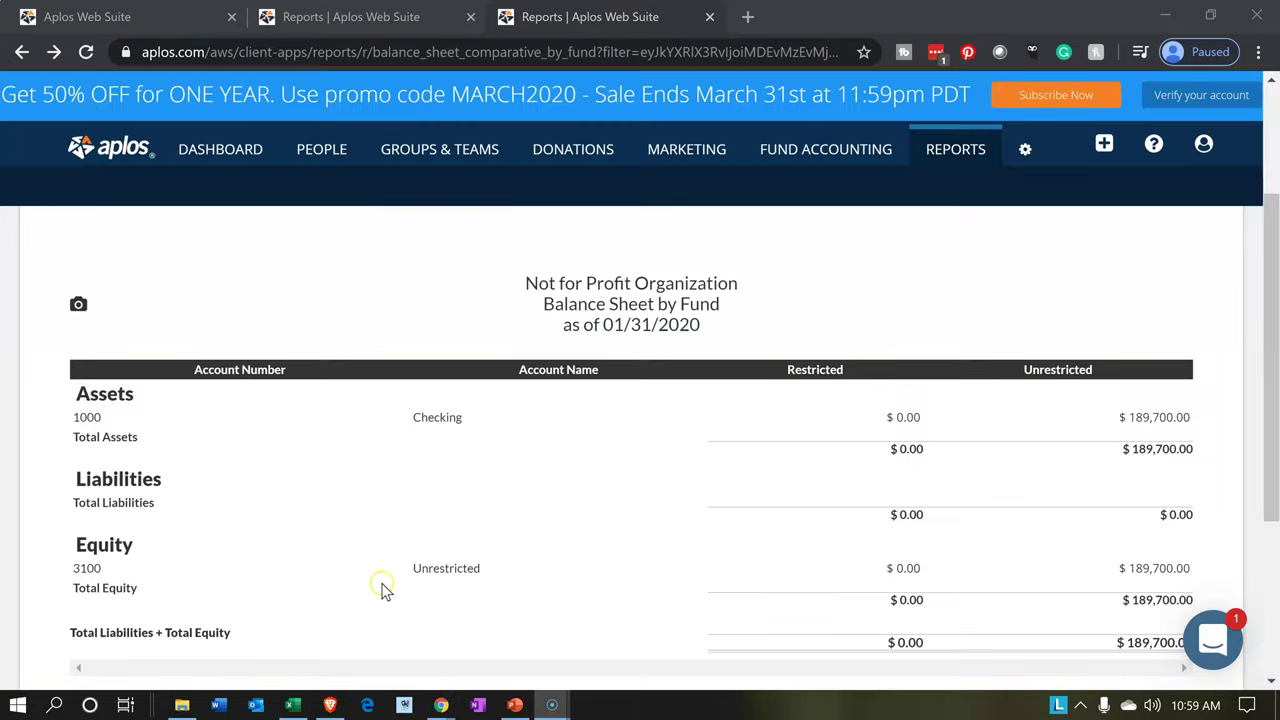
left_click(143, 548)
left_click(203, 647)
left_click(139, 557)
left_click(445, 570)
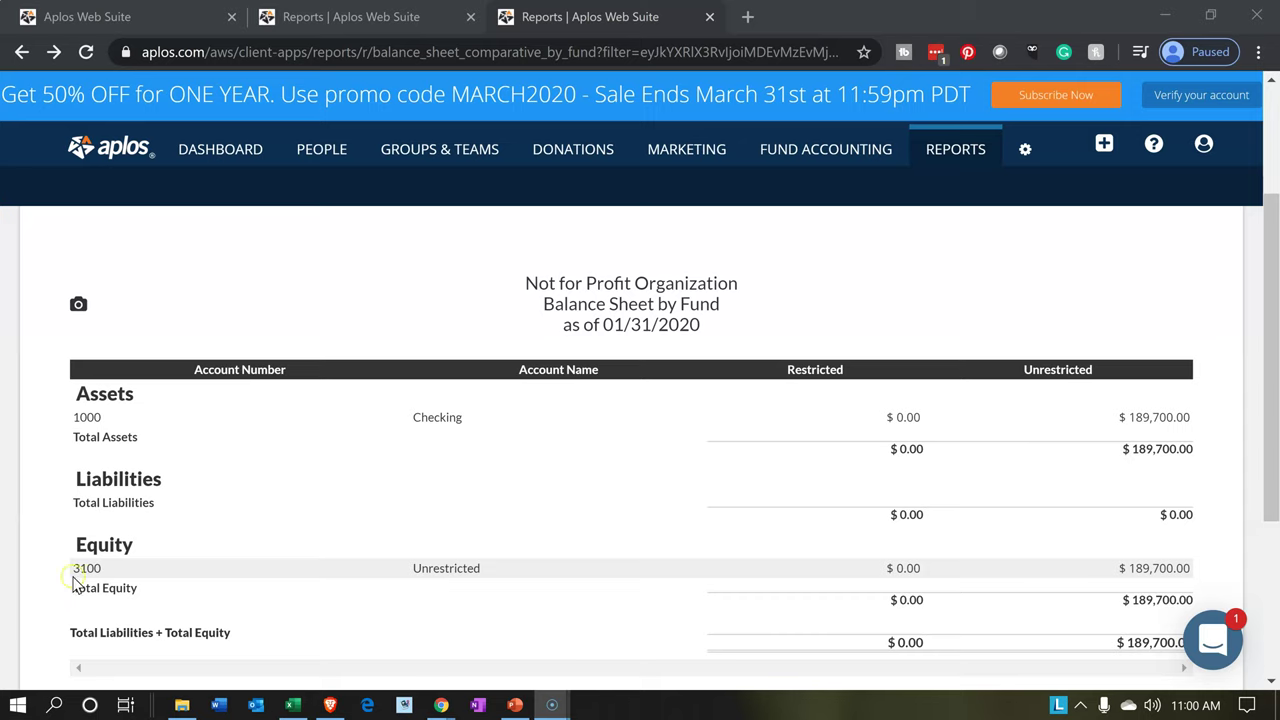
left_click(101, 553)
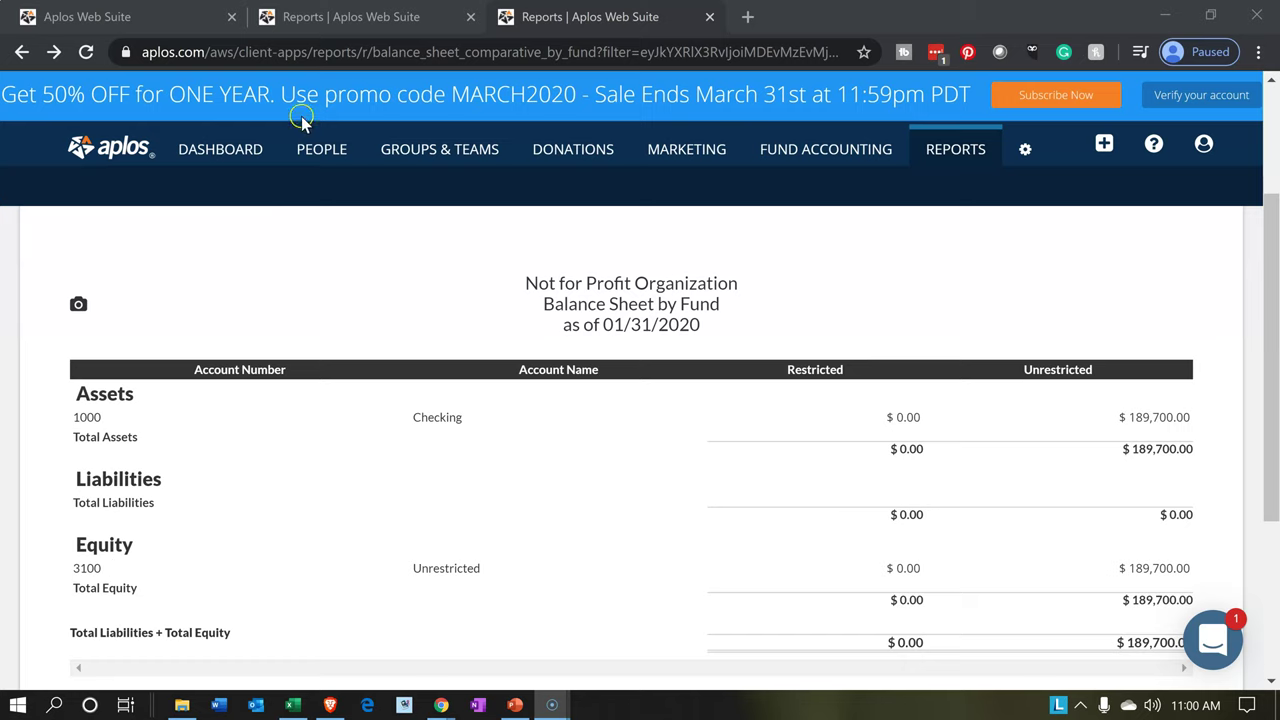
- Refresh the Income Statement by Fund report to include the new deposit
left_click(373, 22)
left_click(373, 20)
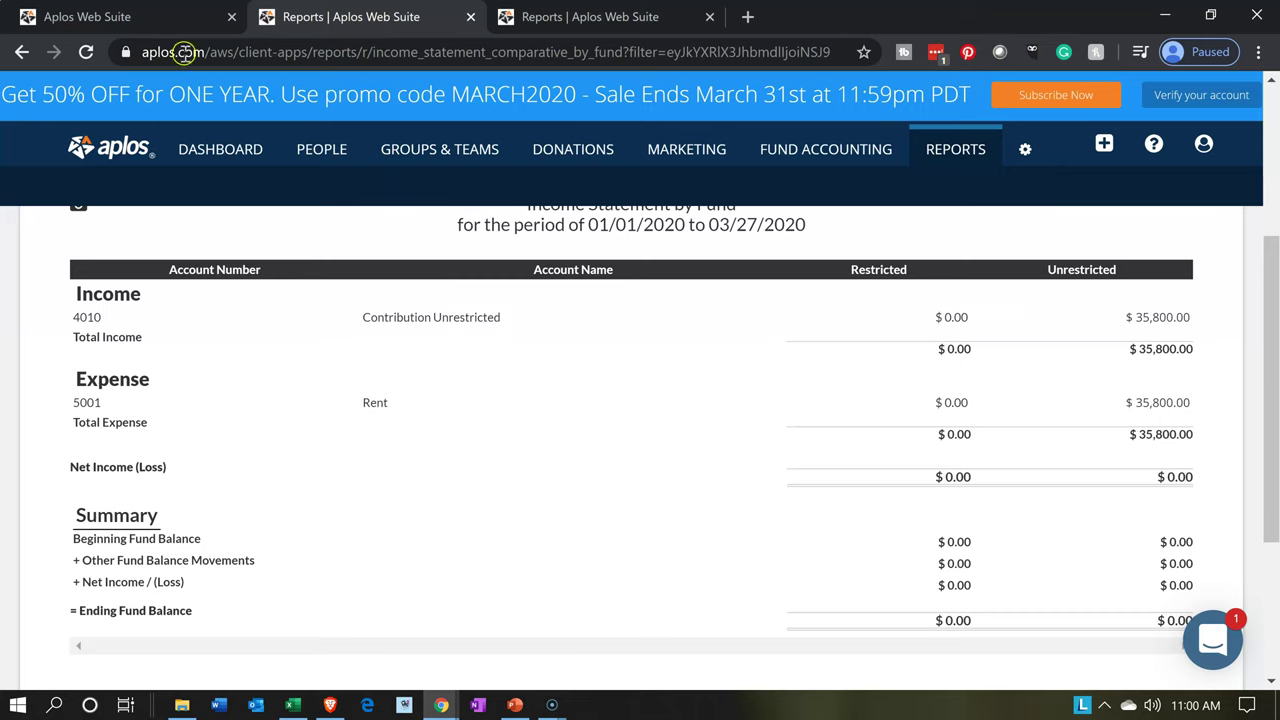
left_click(88, 52)
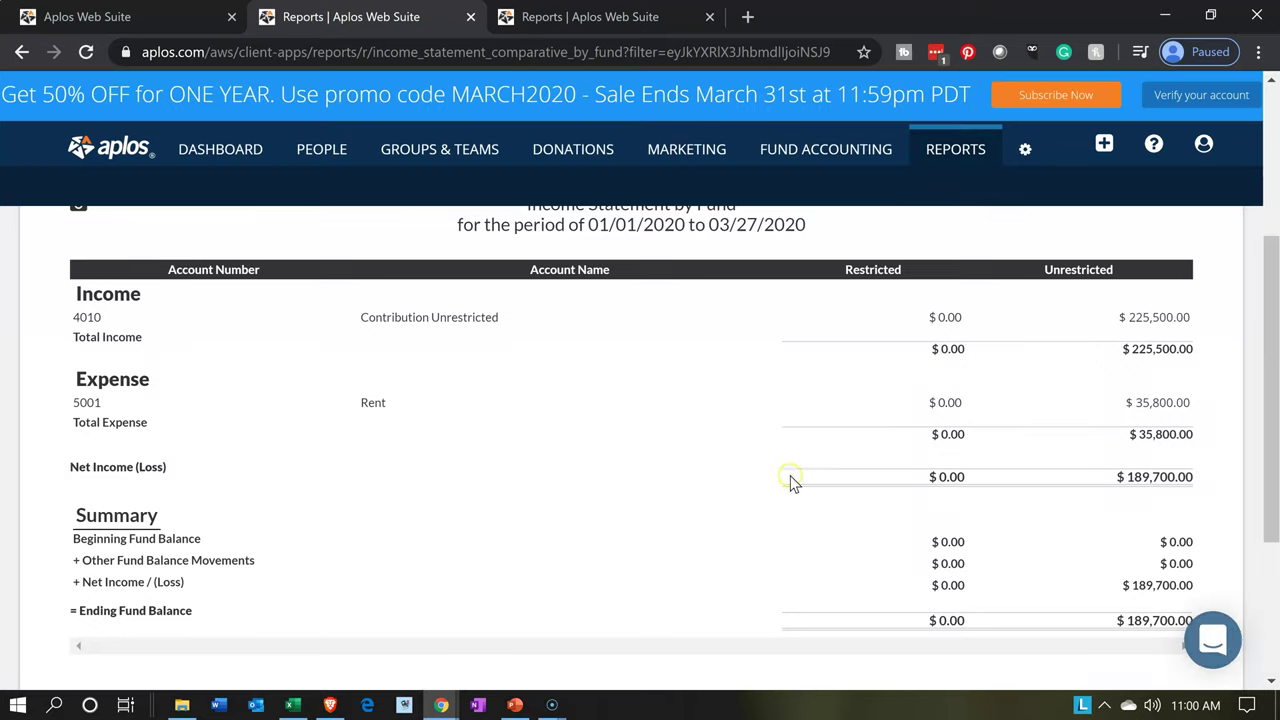
- Open the general ledger detail for the unrestricted contribution income and examine its deposit transactions
left_click(1146, 330)
scroll(894, 441, "down", 2)
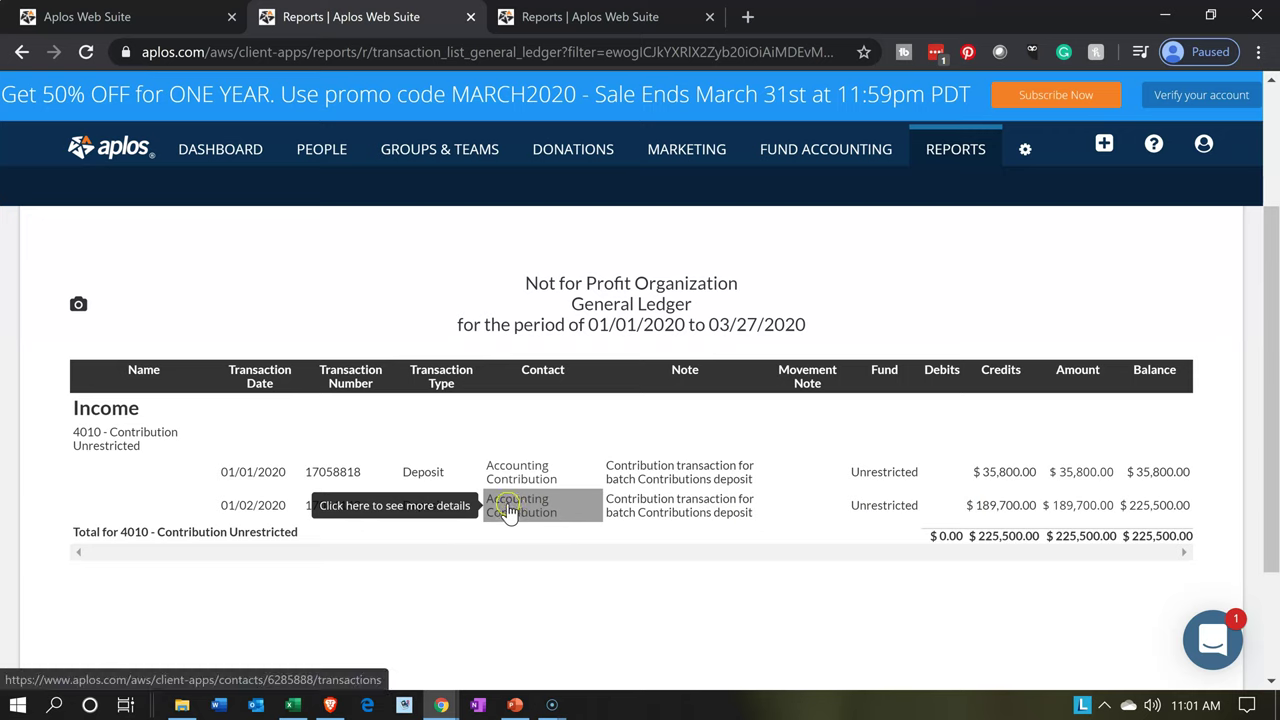
left_click(349, 559)
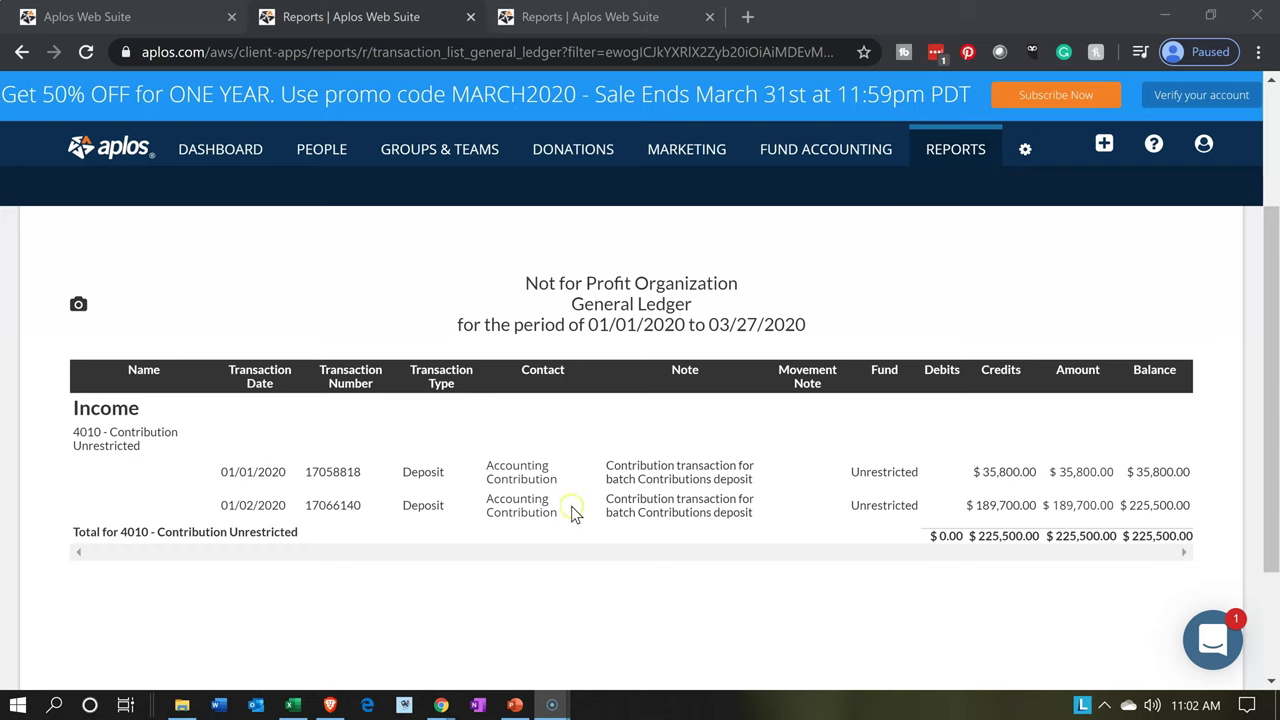
left_click(184, 293)
- Return to the Income Statement by Fund report and compare its ending fund balances with the equity in the Balance Sheet by Fund report
left_click(24, 53)
scroll(663, 329, "down", 4)
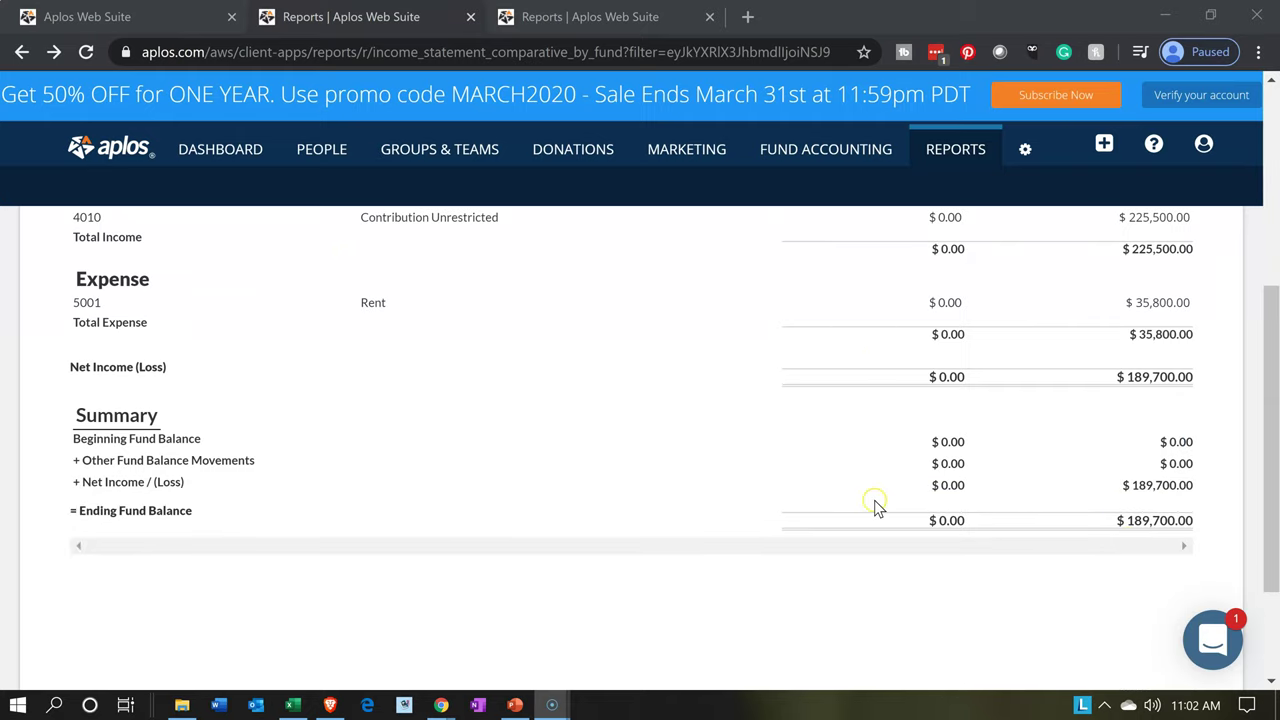
scroll(660, 334, "up", 1)
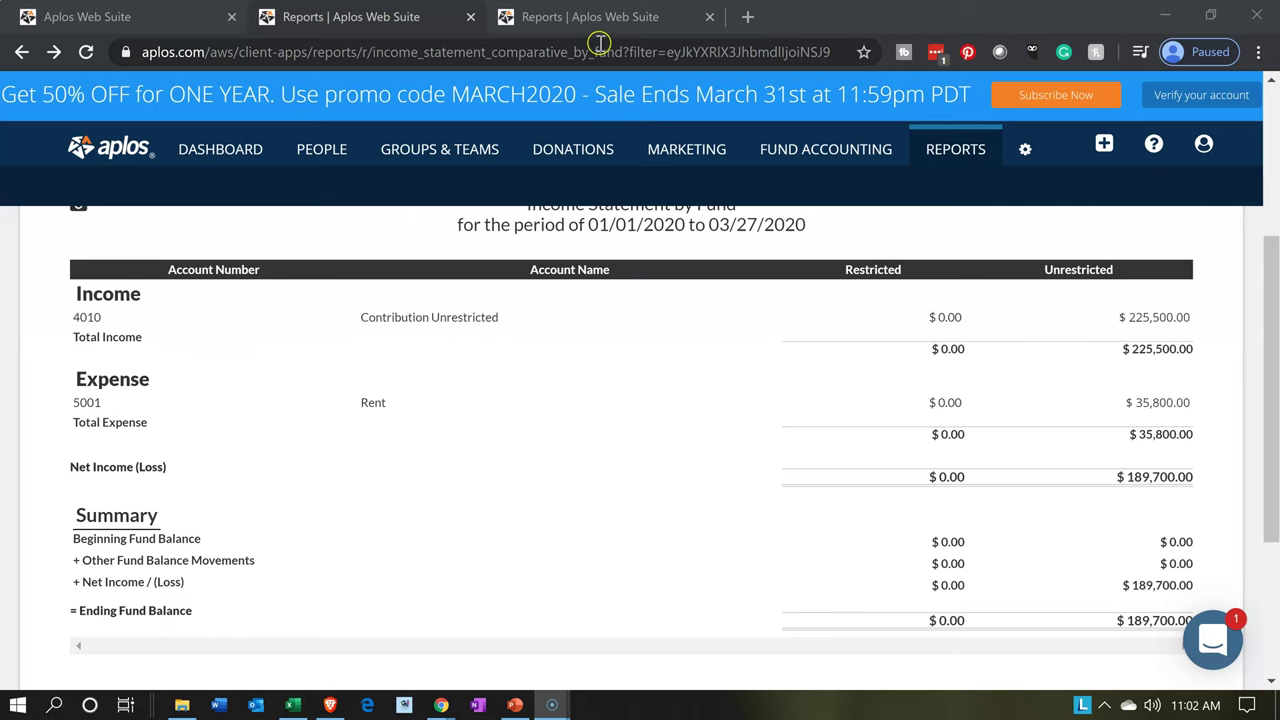
left_click(601, 17)
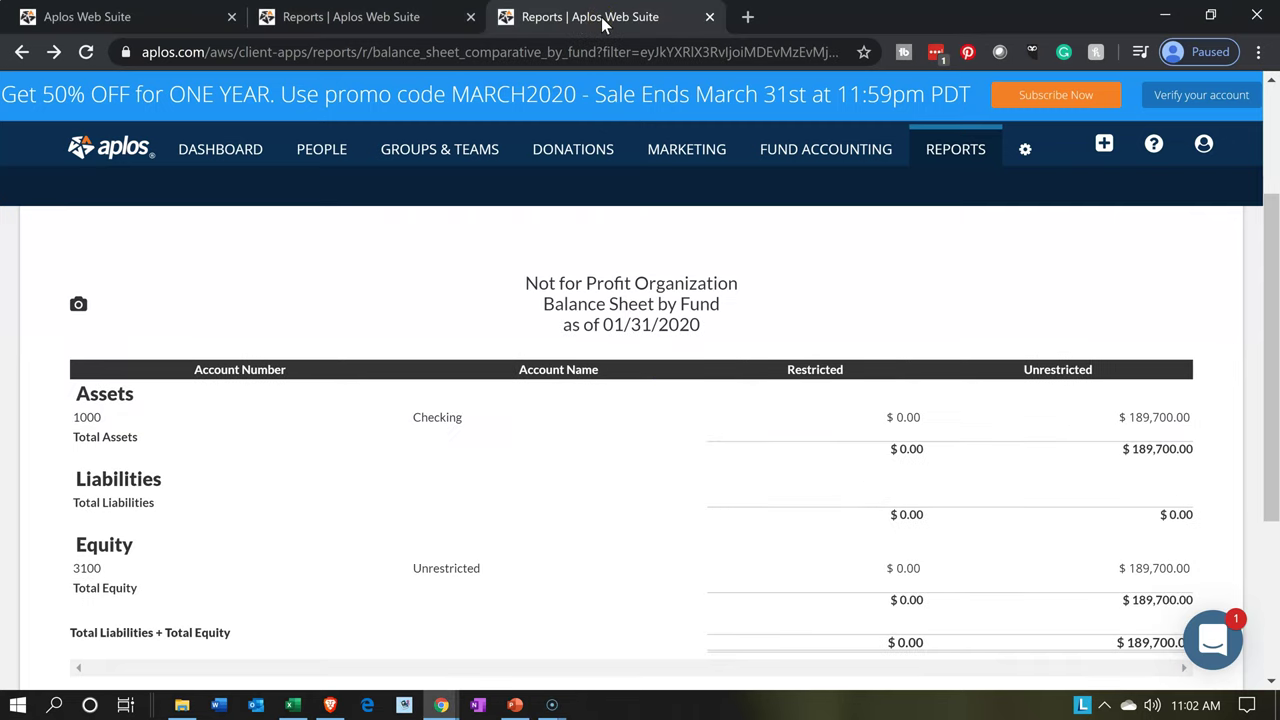
scroll(985, 555, "down", 1)
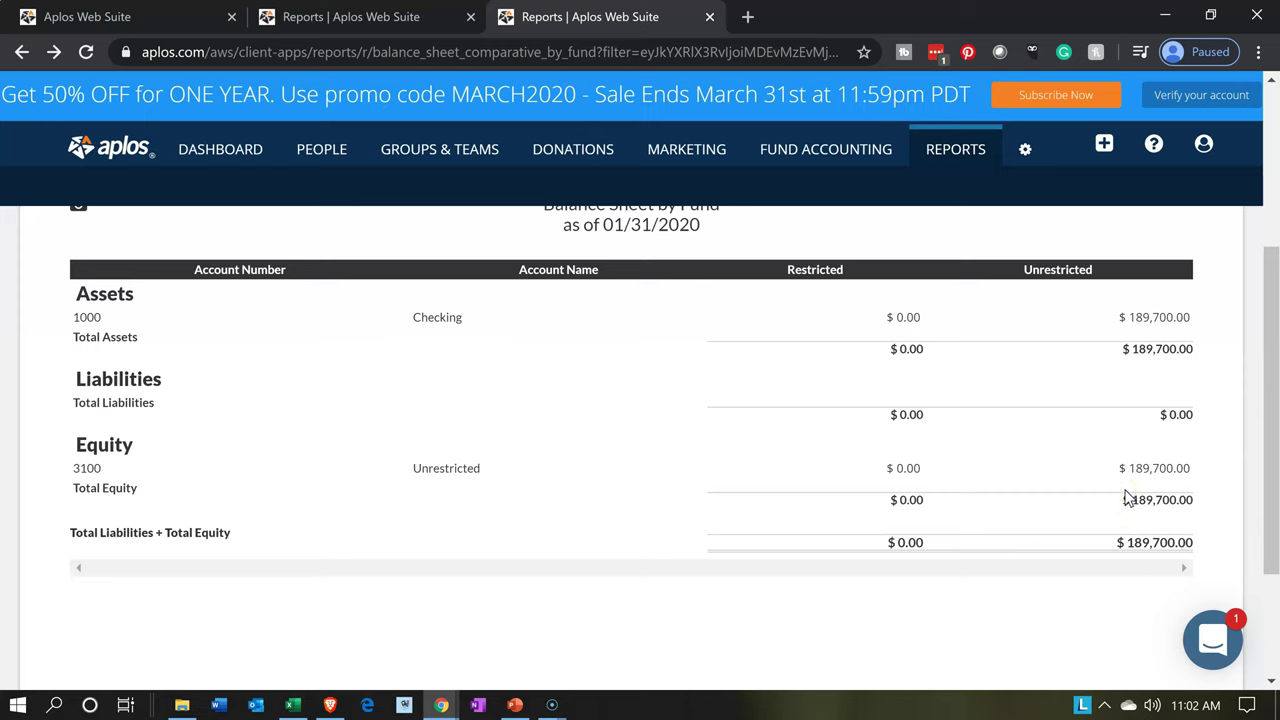
left_click(825, 260)
- Check the restricted and unrestricted columns of contribution income in the Income Statement by Fund report
left_click(397, 17)
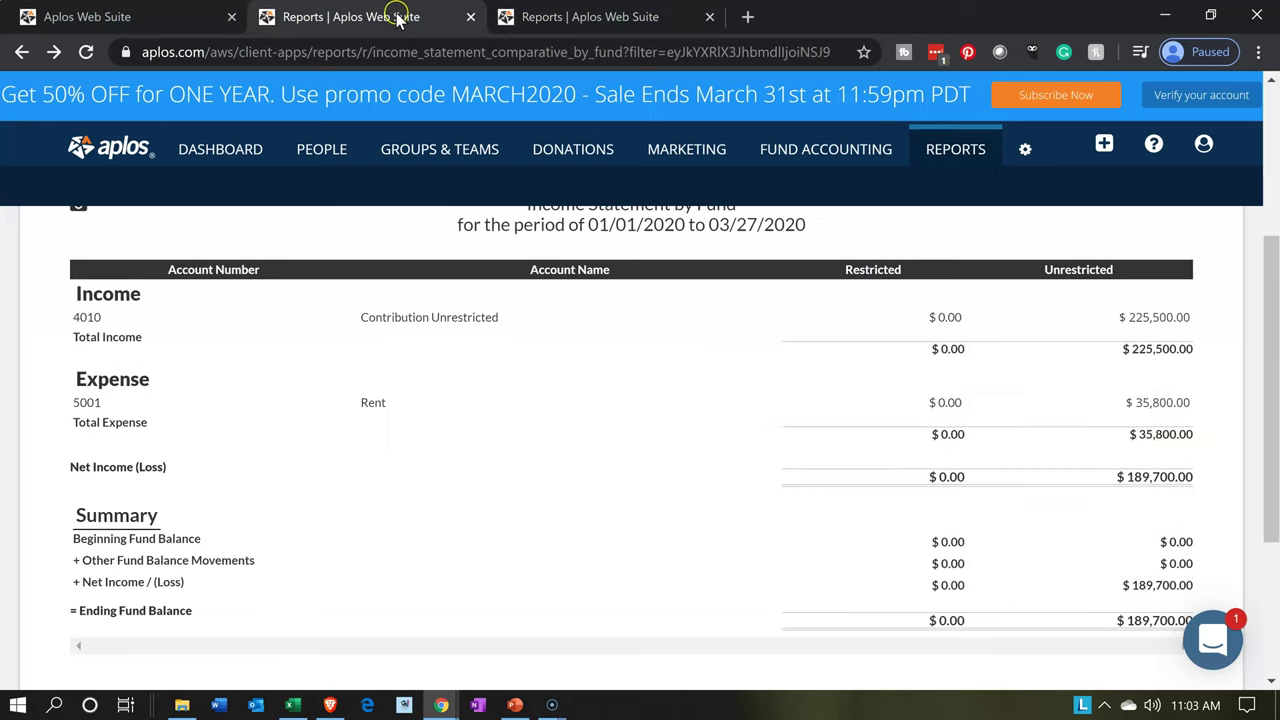
left_click(789, 366)
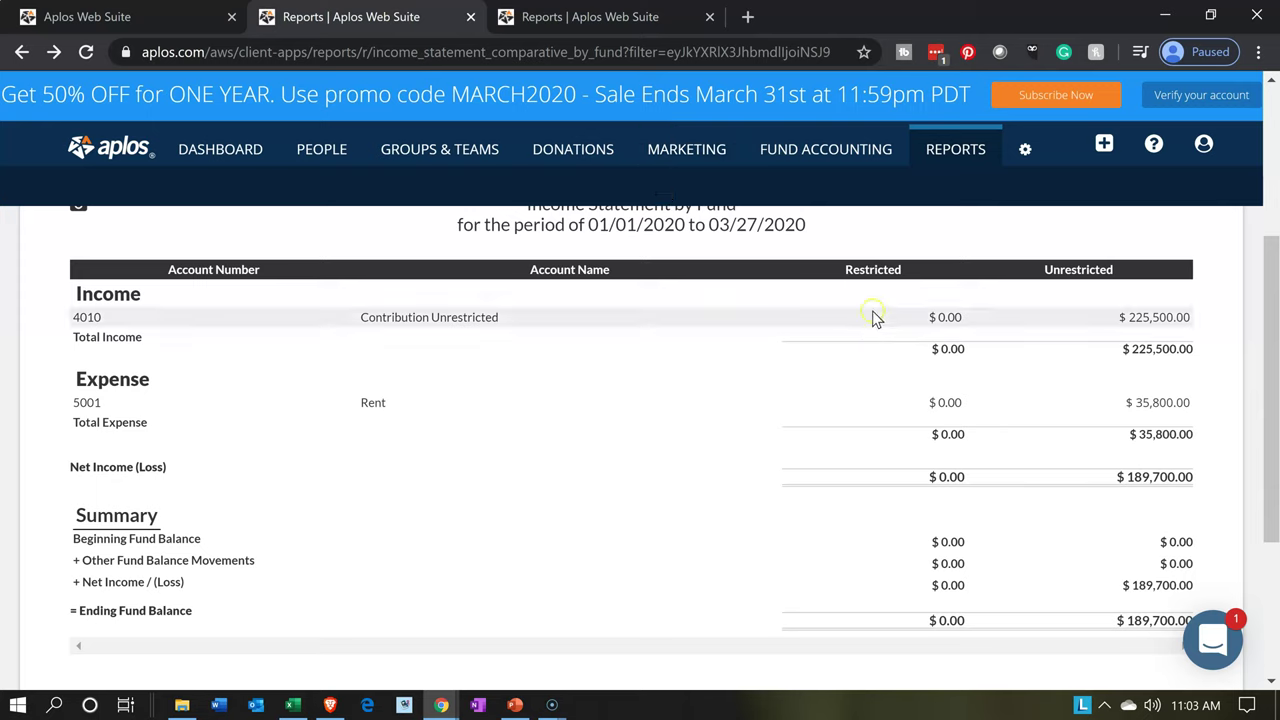
left_click(906, 314)
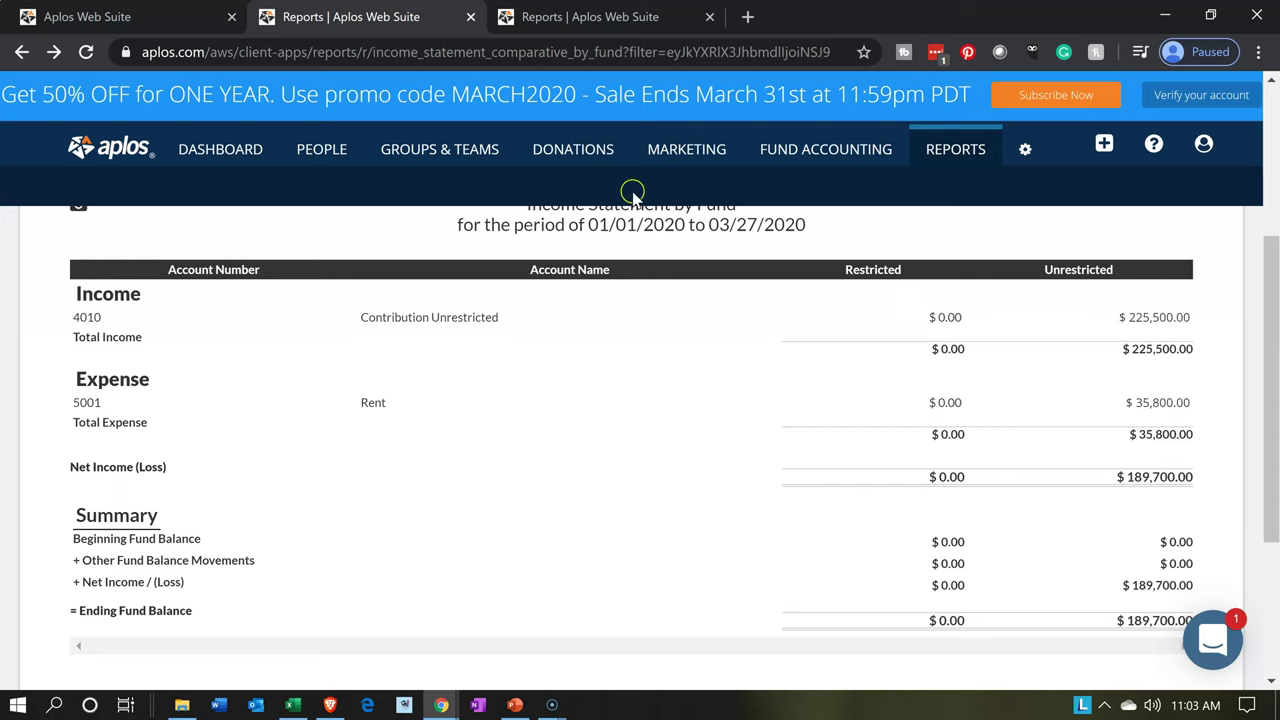
- Duplicate the browser tab that shows the Deposits list
left_click(220, 17)
left_click(190, 17)
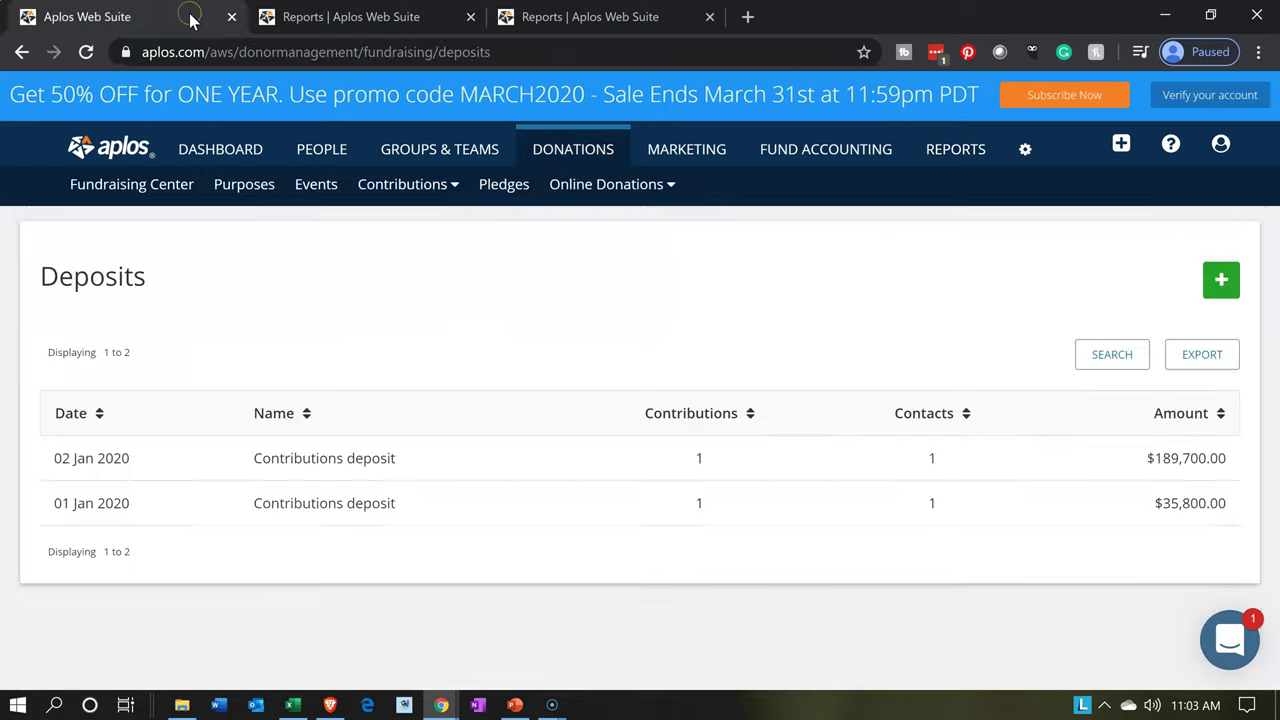
right_click(190, 17)
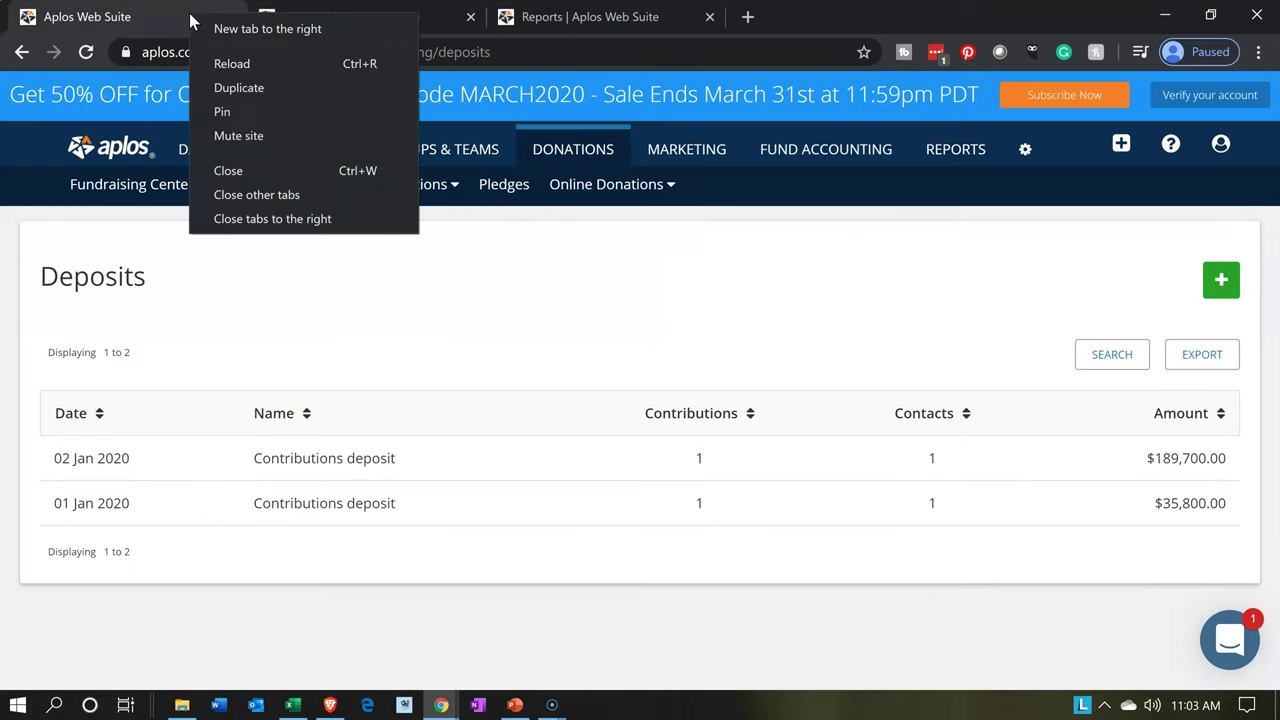
left_click(226, 88)
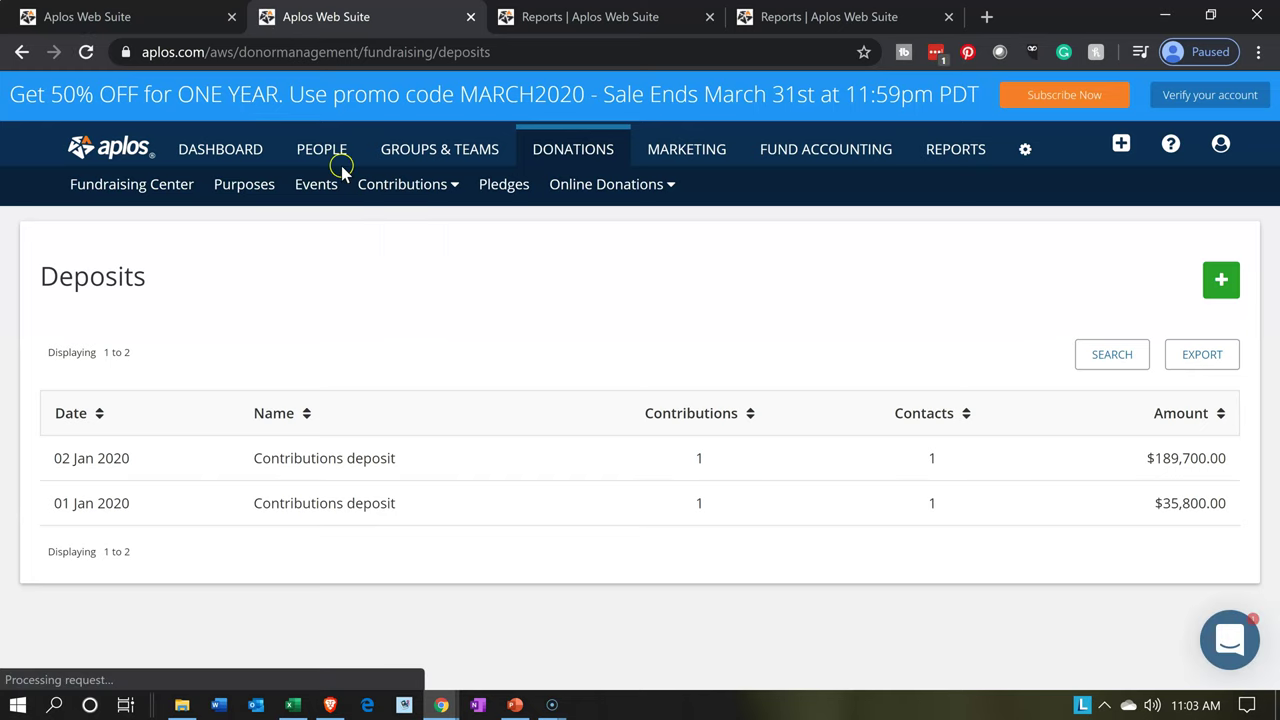
- Open the Contact List and check the donor entries in it
mouse_move(338, 170)
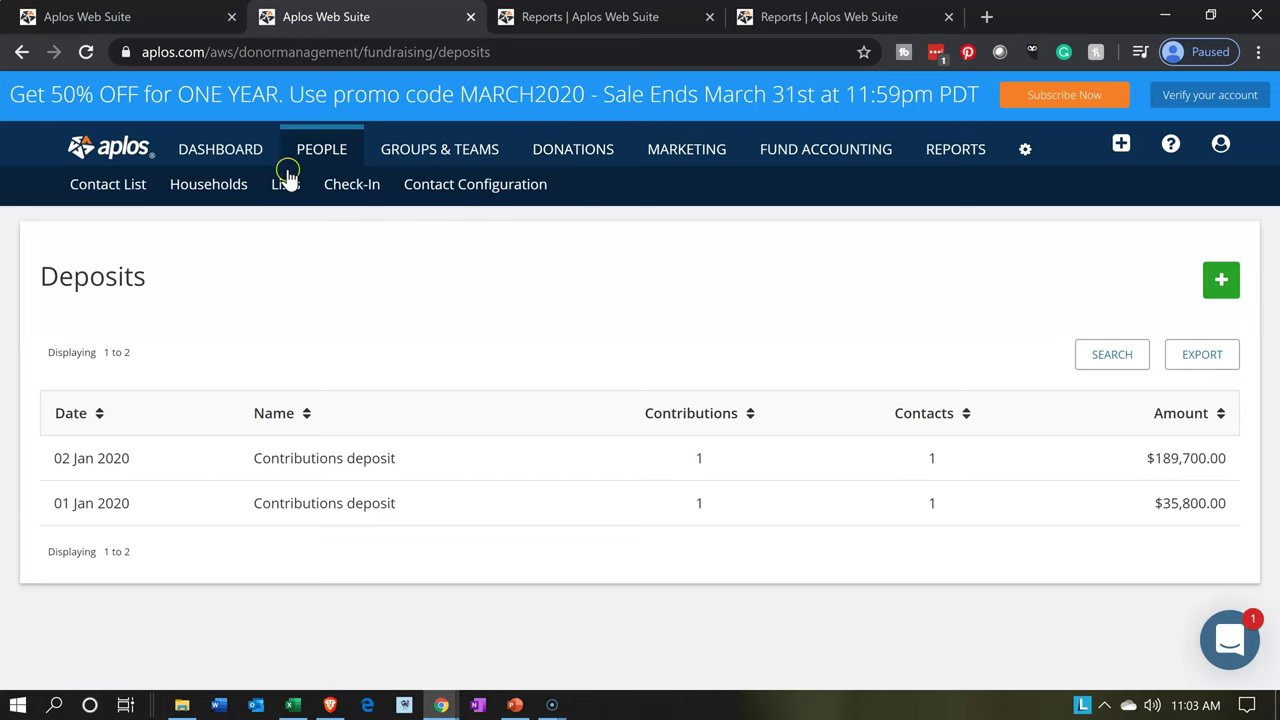
left_click(113, 190)
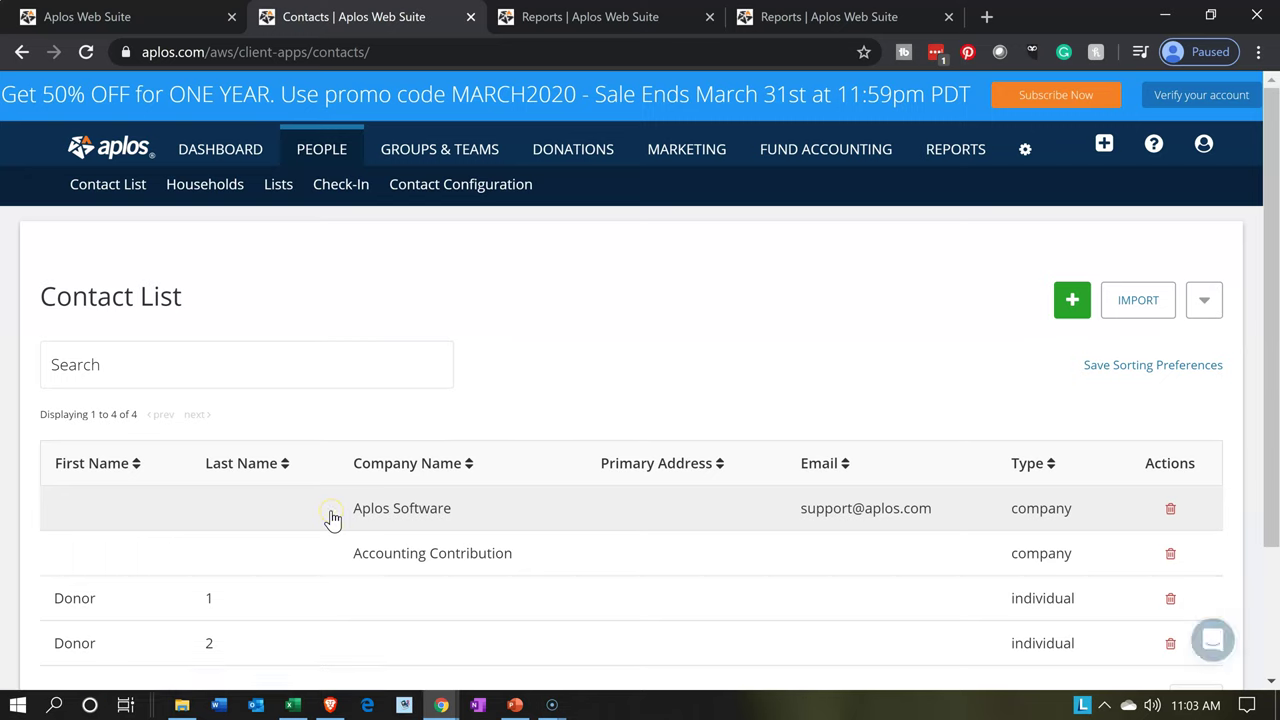
scroll(331, 517, "down", 1)
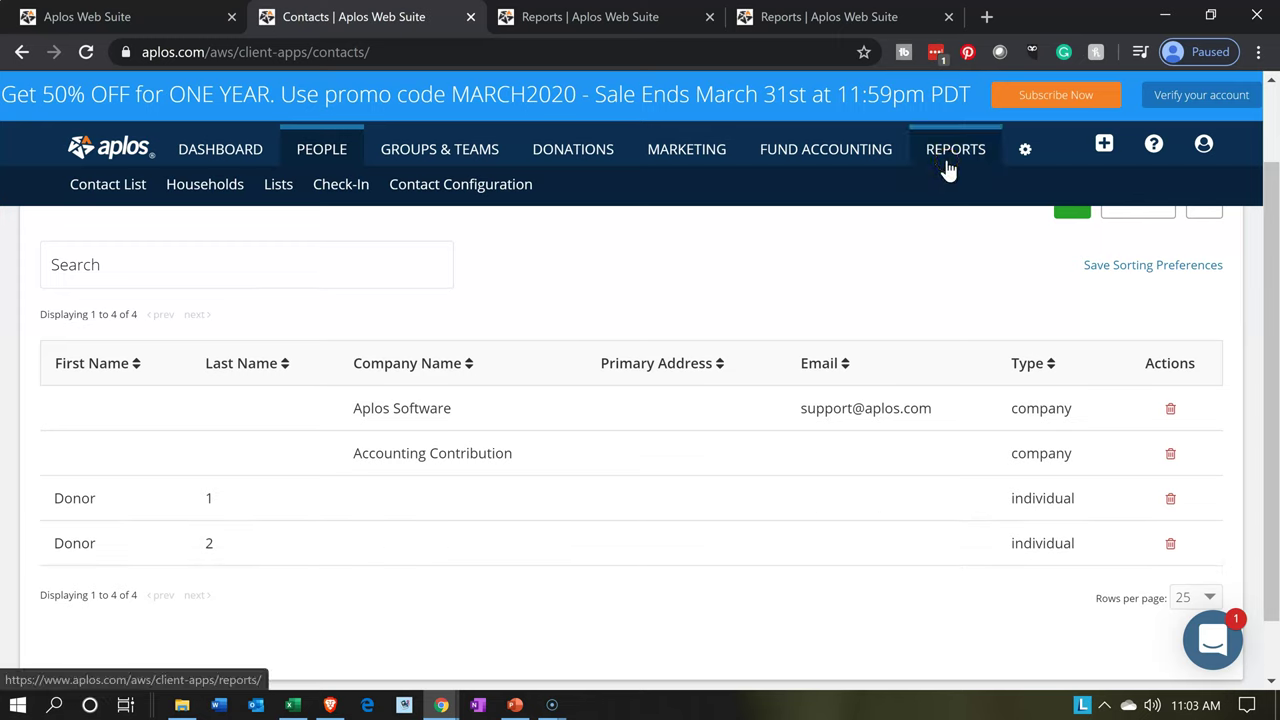
- Open the Reports page and look through its report categories for the Donations by Contact report
left_click(948, 170)
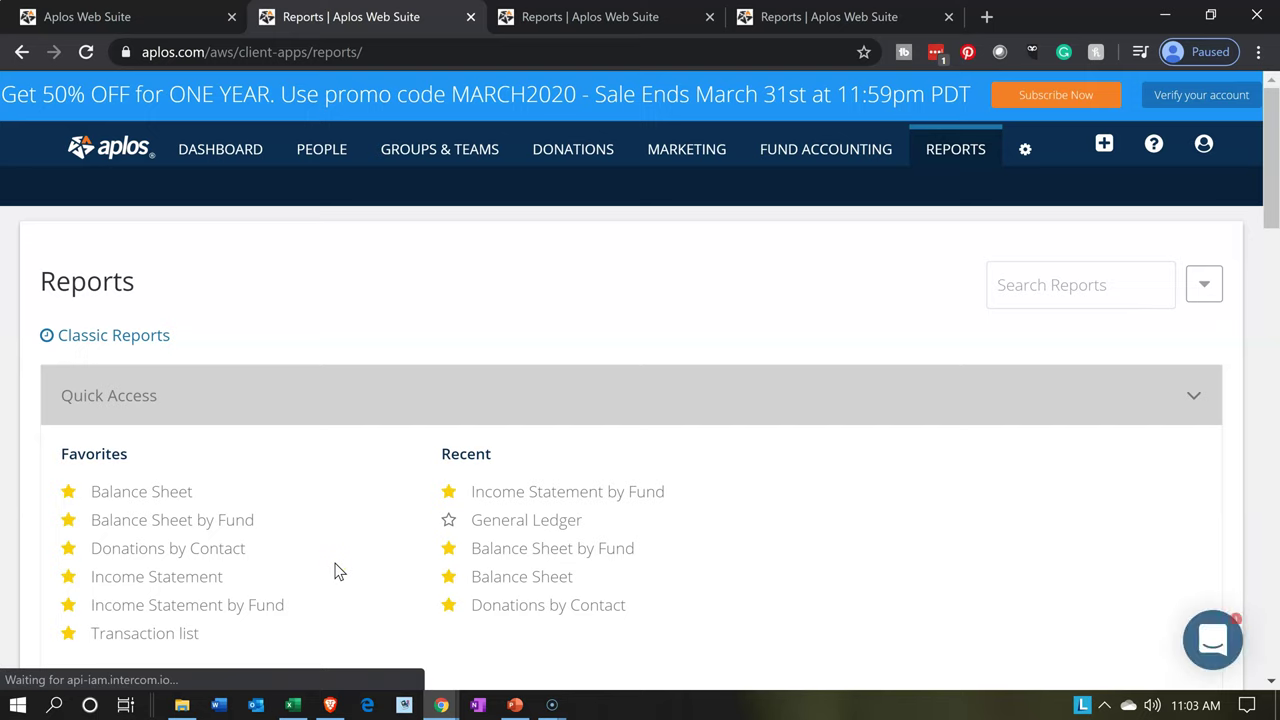
left_click(145, 566)
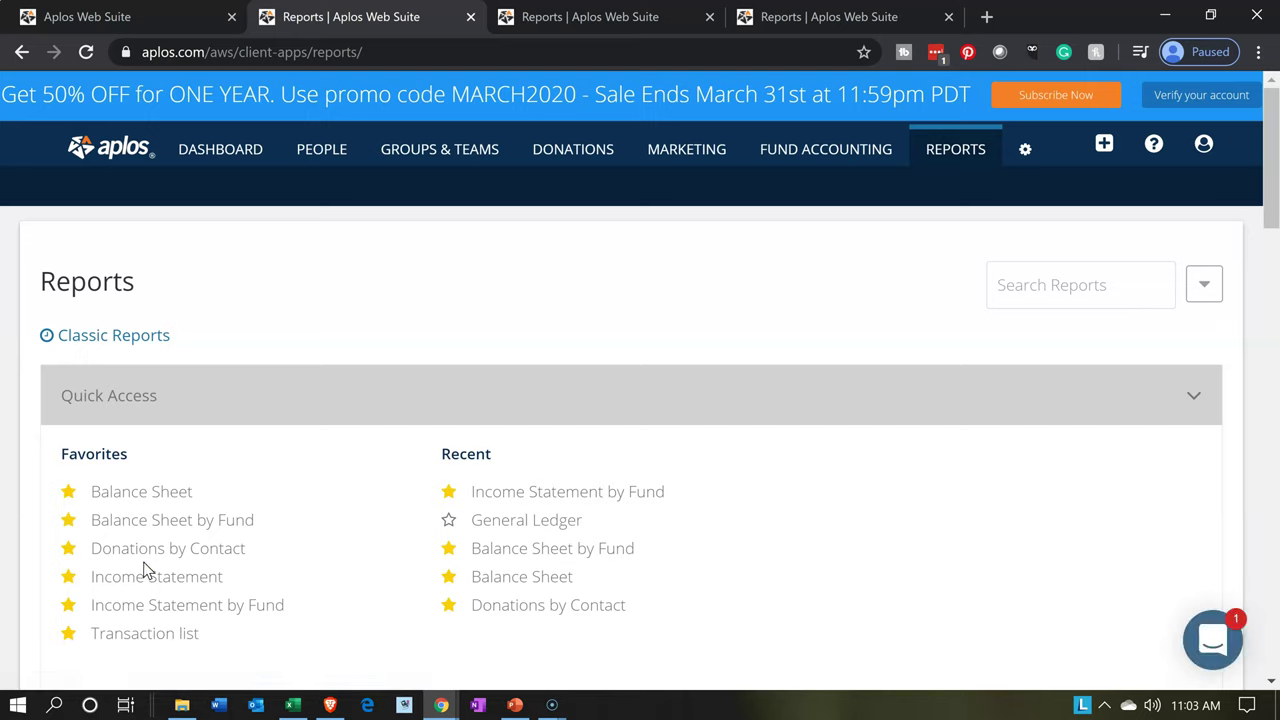
scroll(145, 568, "down", 4)
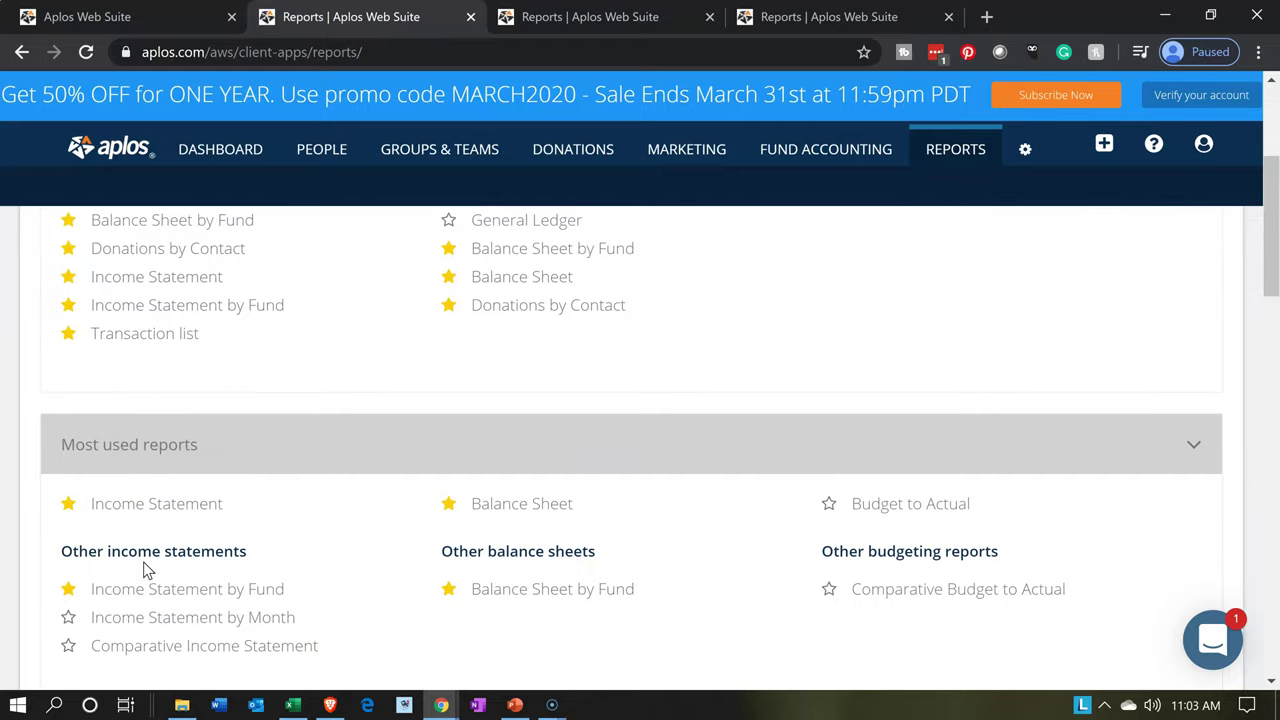
scroll(143, 562, "down", 4)
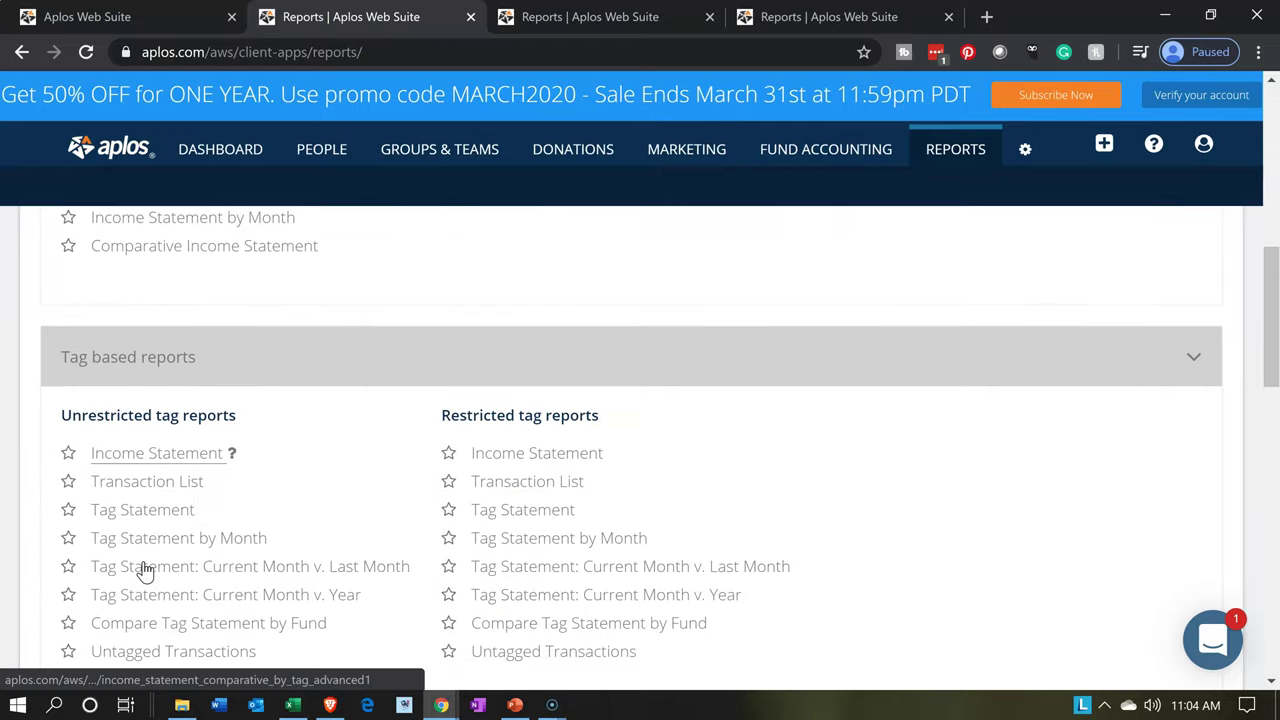
scroll(145, 570, "down", 4)
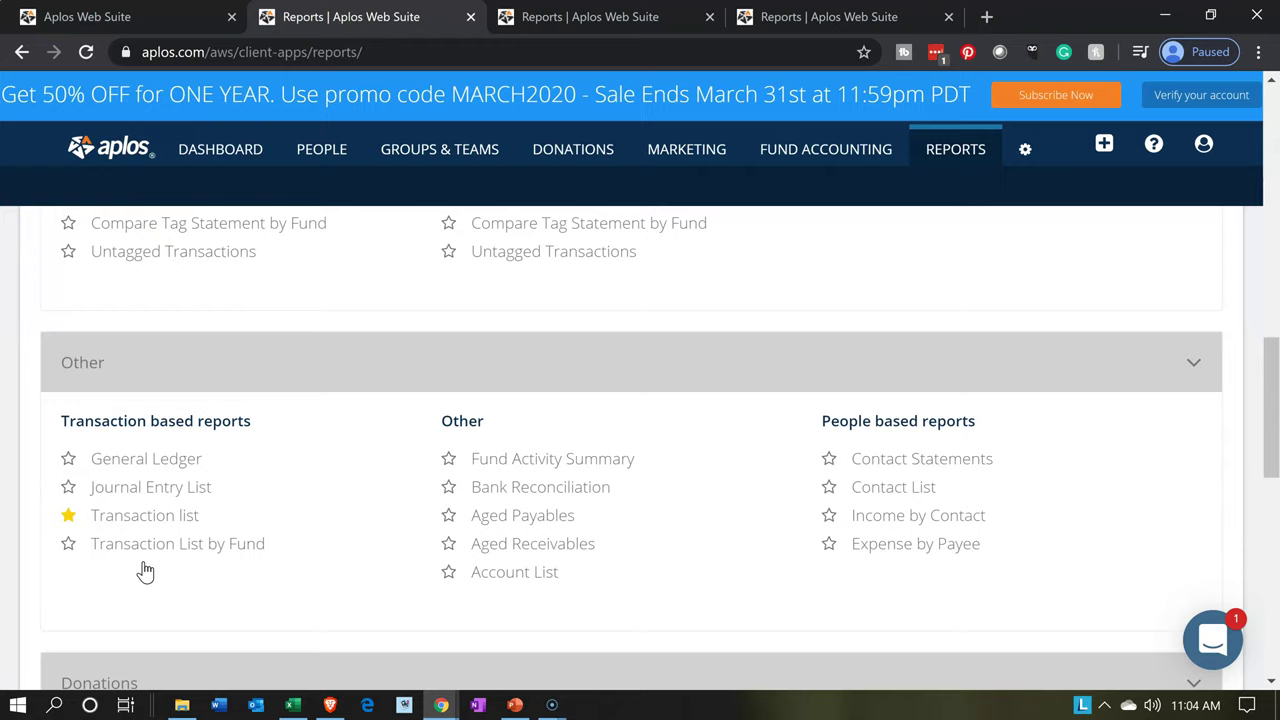
scroll(145, 570, "down", 1)
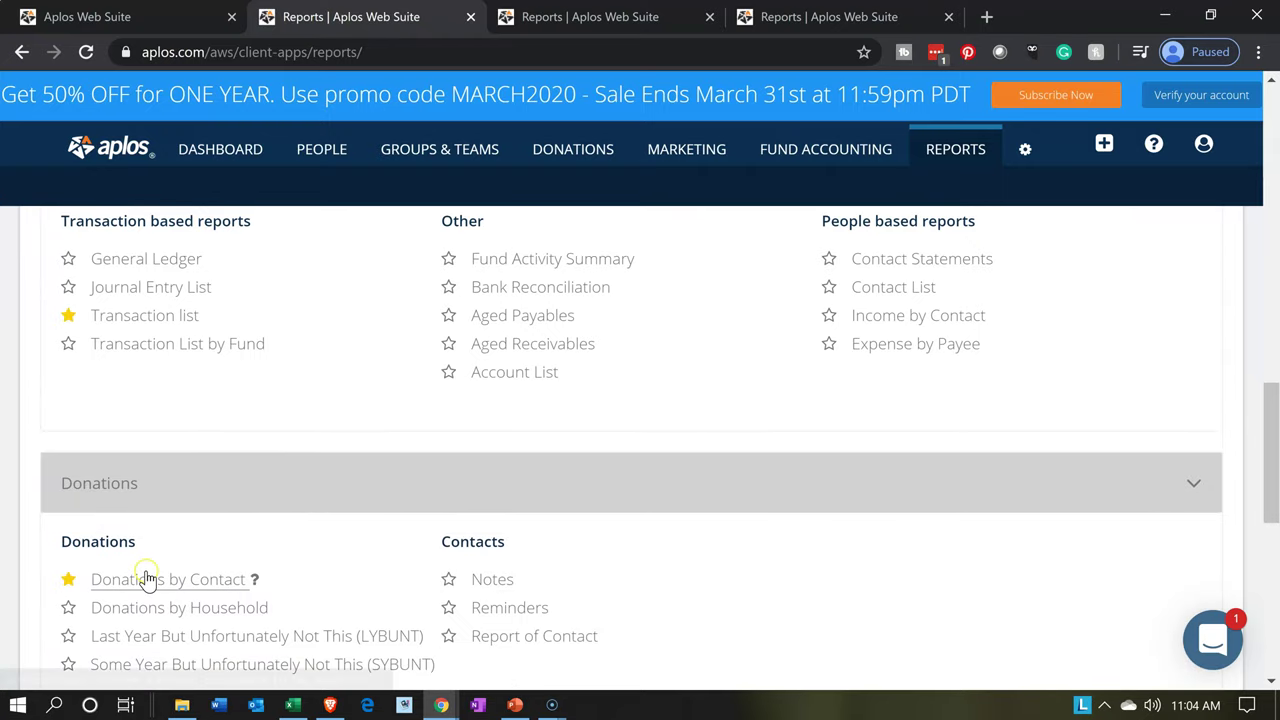
left_click(110, 582)
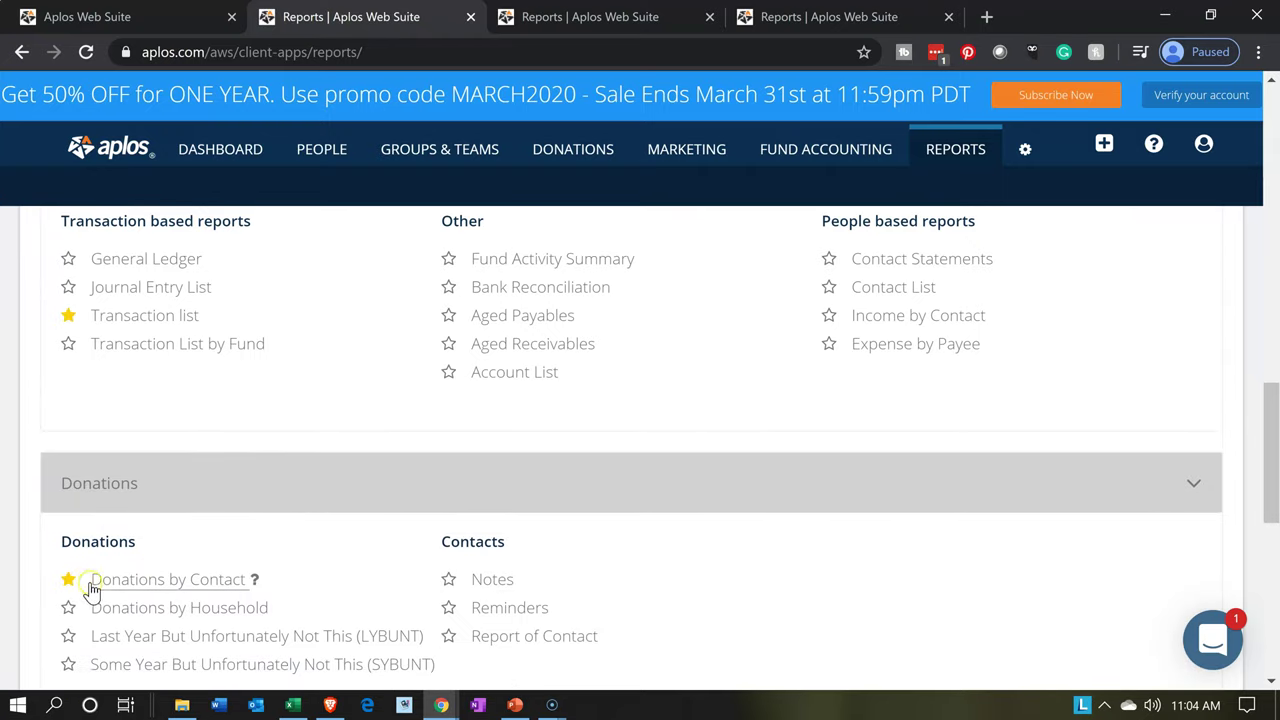
left_click(104, 586)
scroll(104, 588, "up", 10)
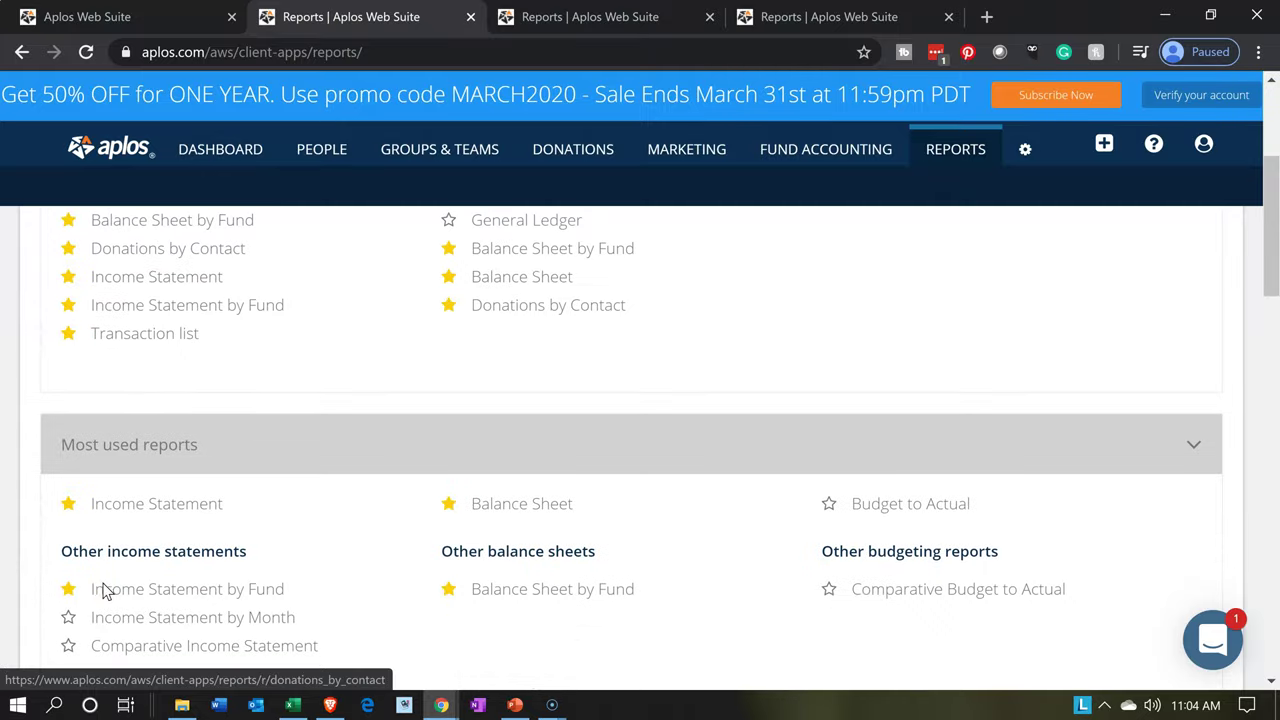
scroll(104, 590, "up", 1)
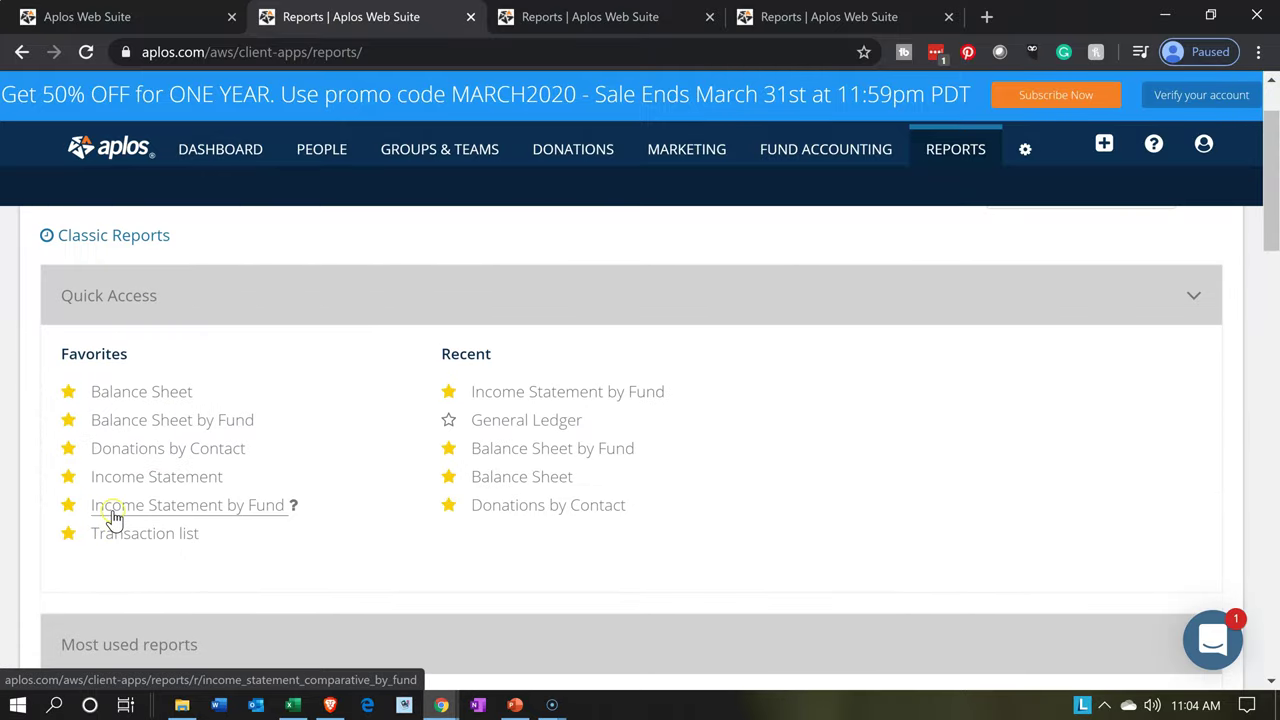
- Remove the Balance Sheet and Income Statement reports from the favorite reports
left_click(132, 452)
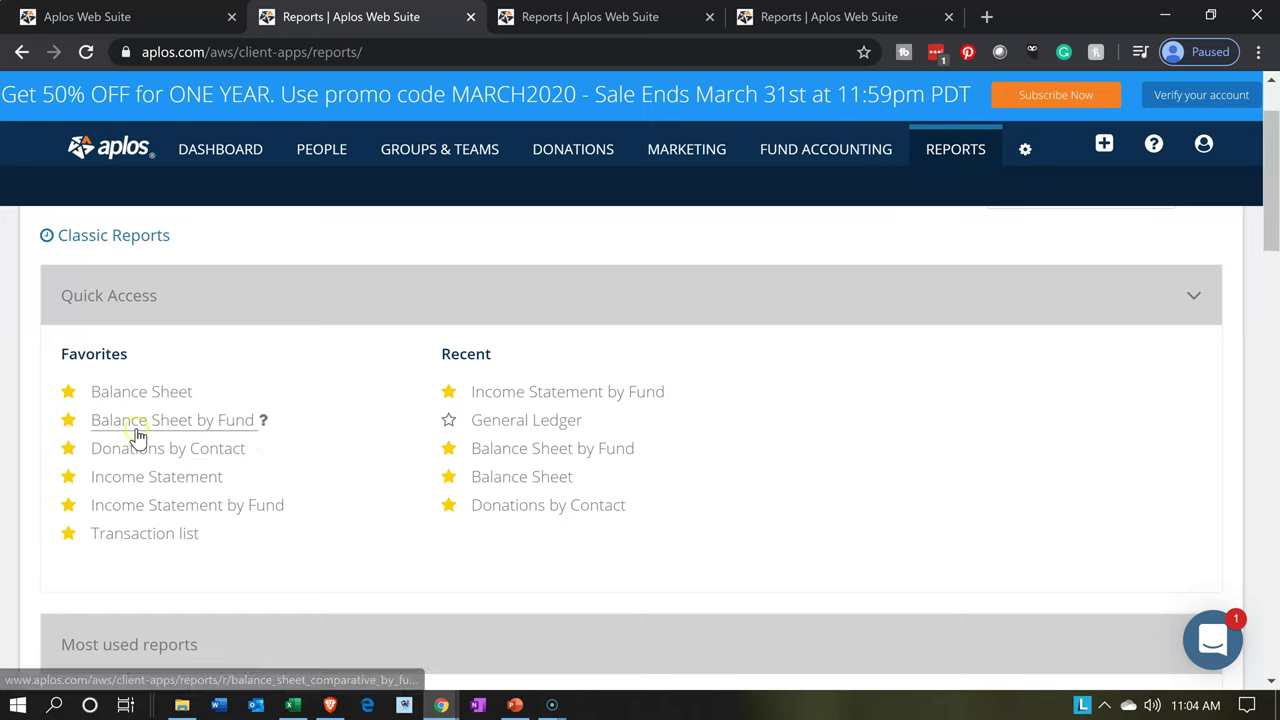
left_click(137, 430)
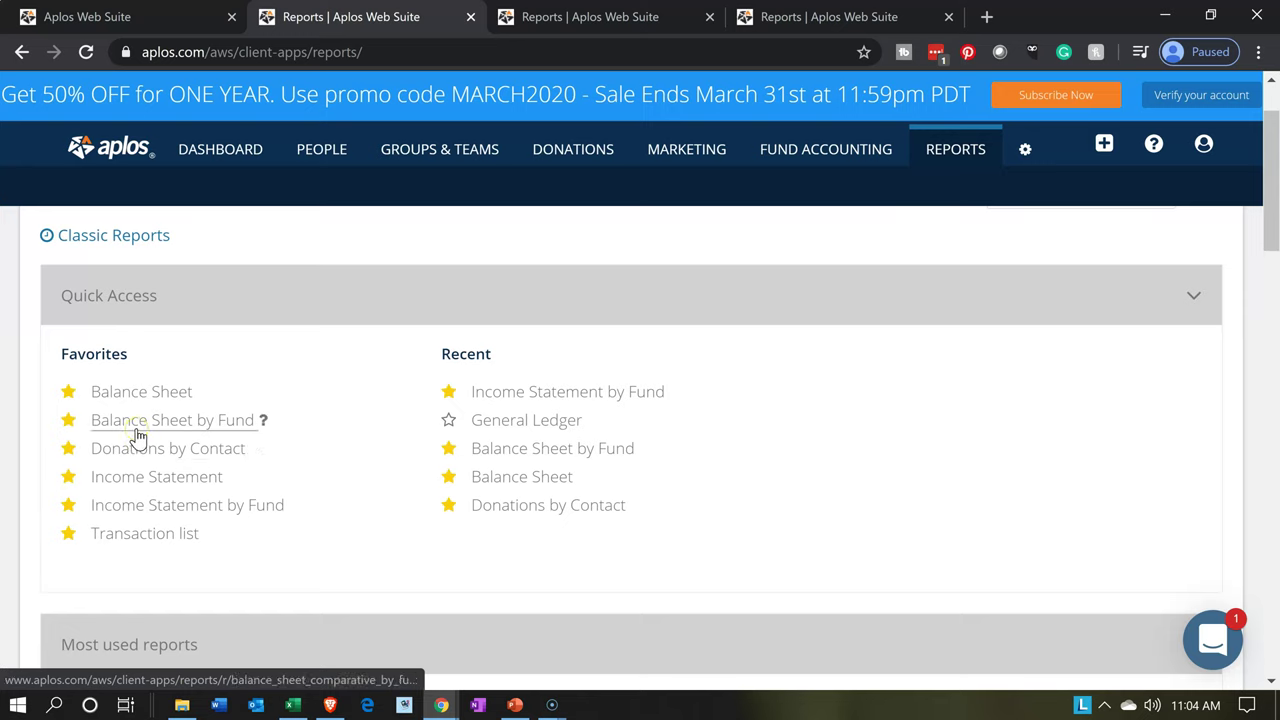
left_click(68, 393)
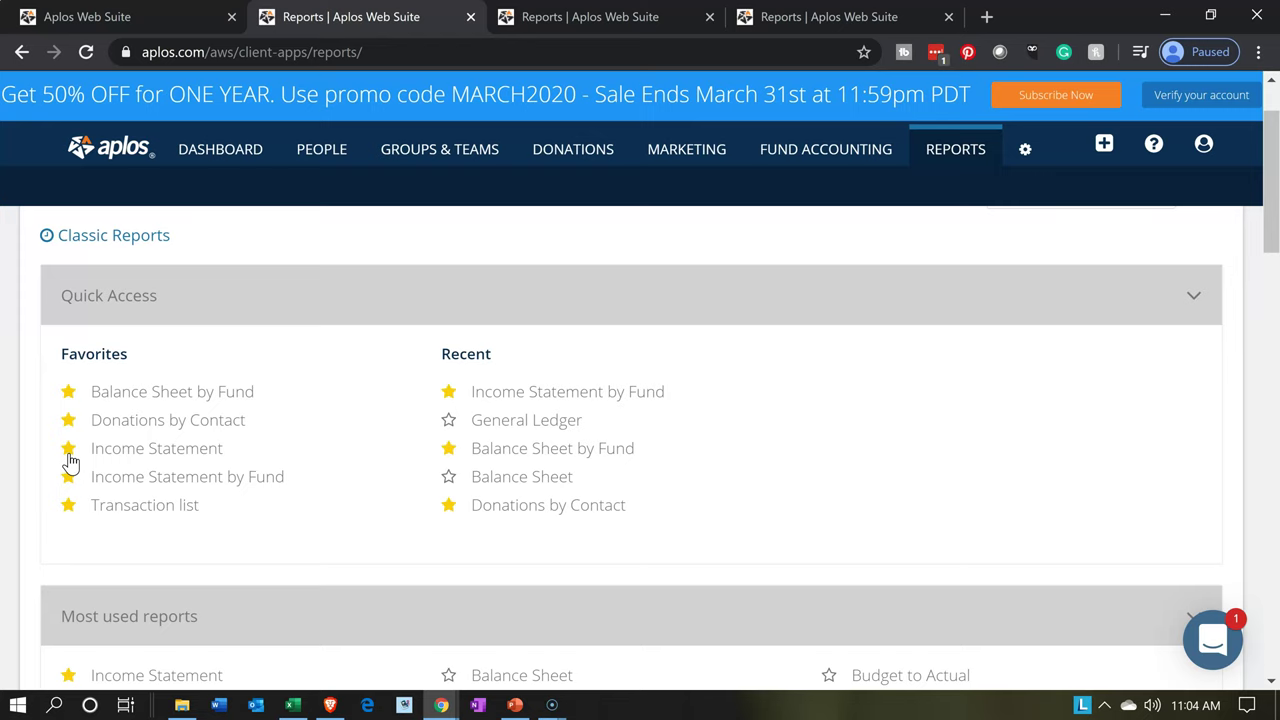
left_click(69, 451)
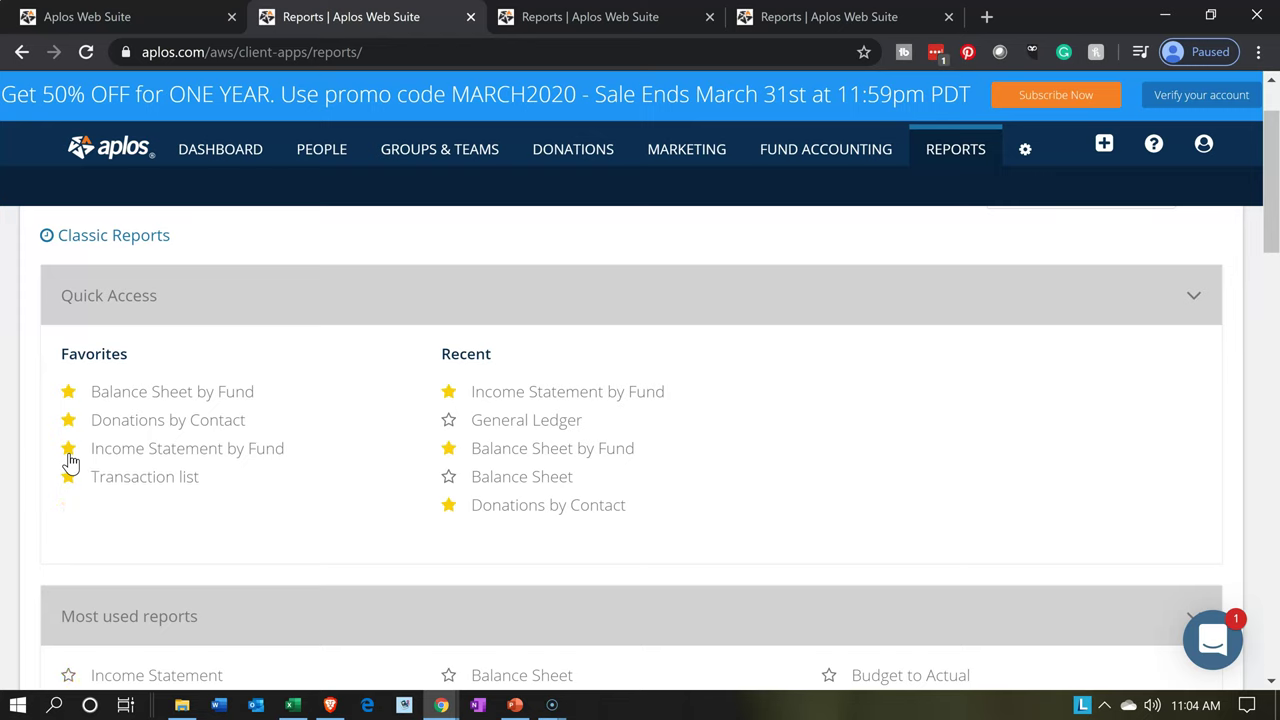
- Open the Donations by Contact report and examine the donation amounts for each donor
left_click(137, 428)
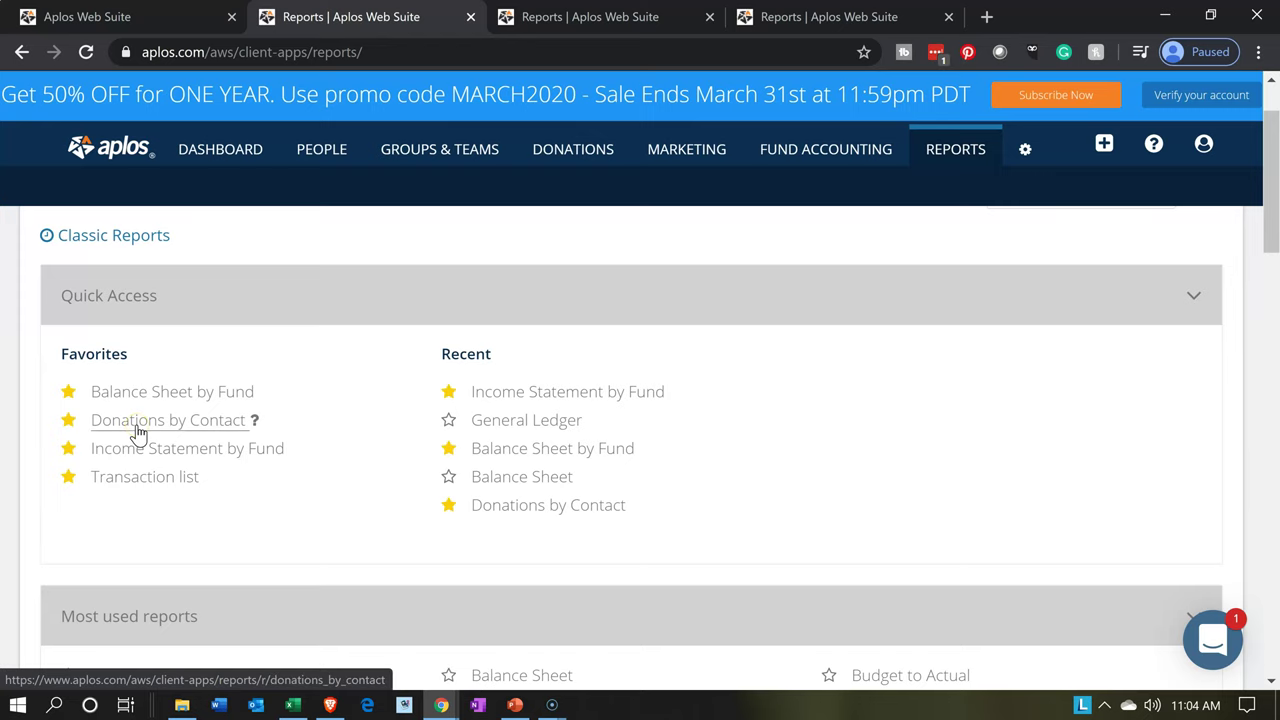
left_click(137, 428)
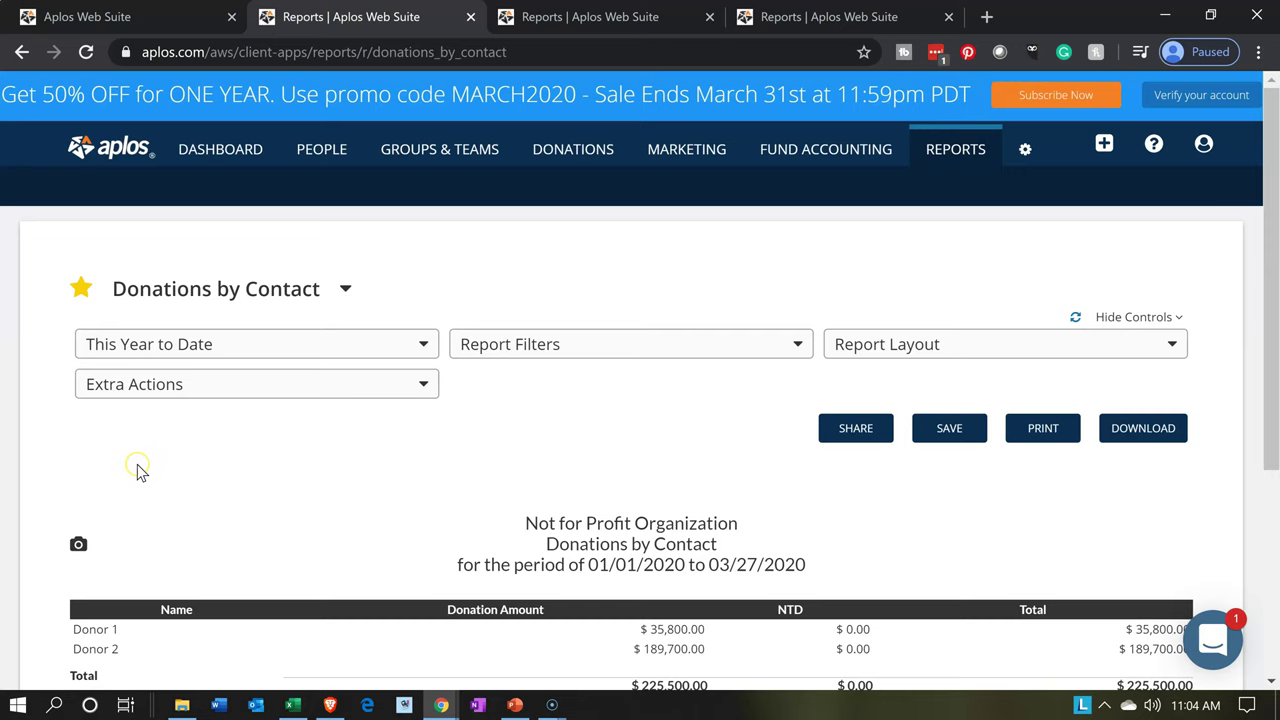
scroll(137, 464, "down", 2)
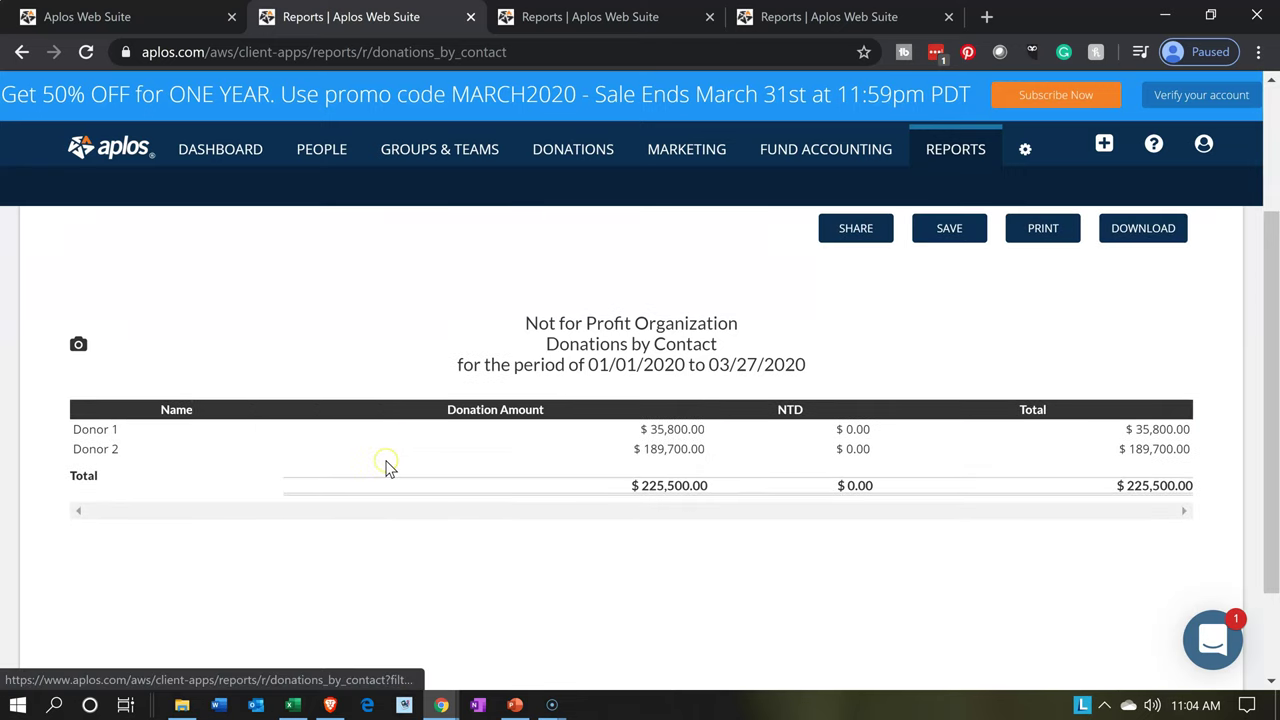
scroll(390, 470, "up", 2)
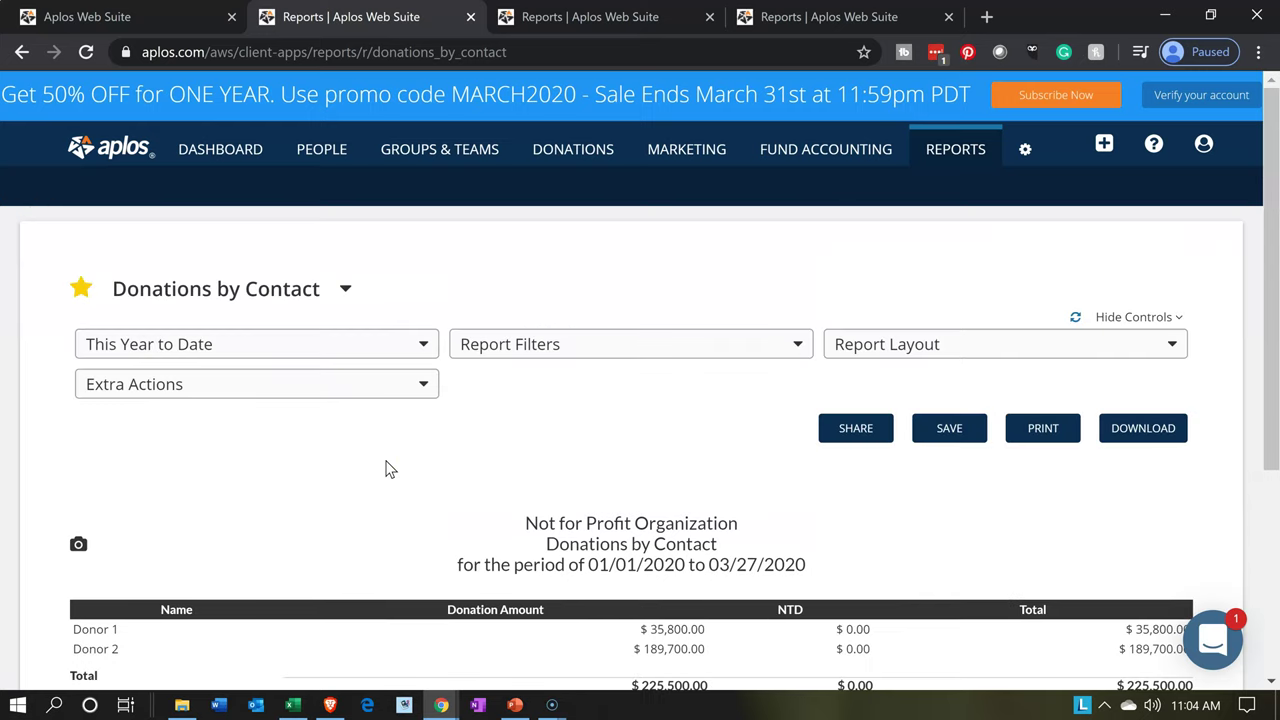
- Filter the contacts in the Donations by Contact report to Donor 1 and view the filtered report
left_click(635, 393)
left_click(645, 352)
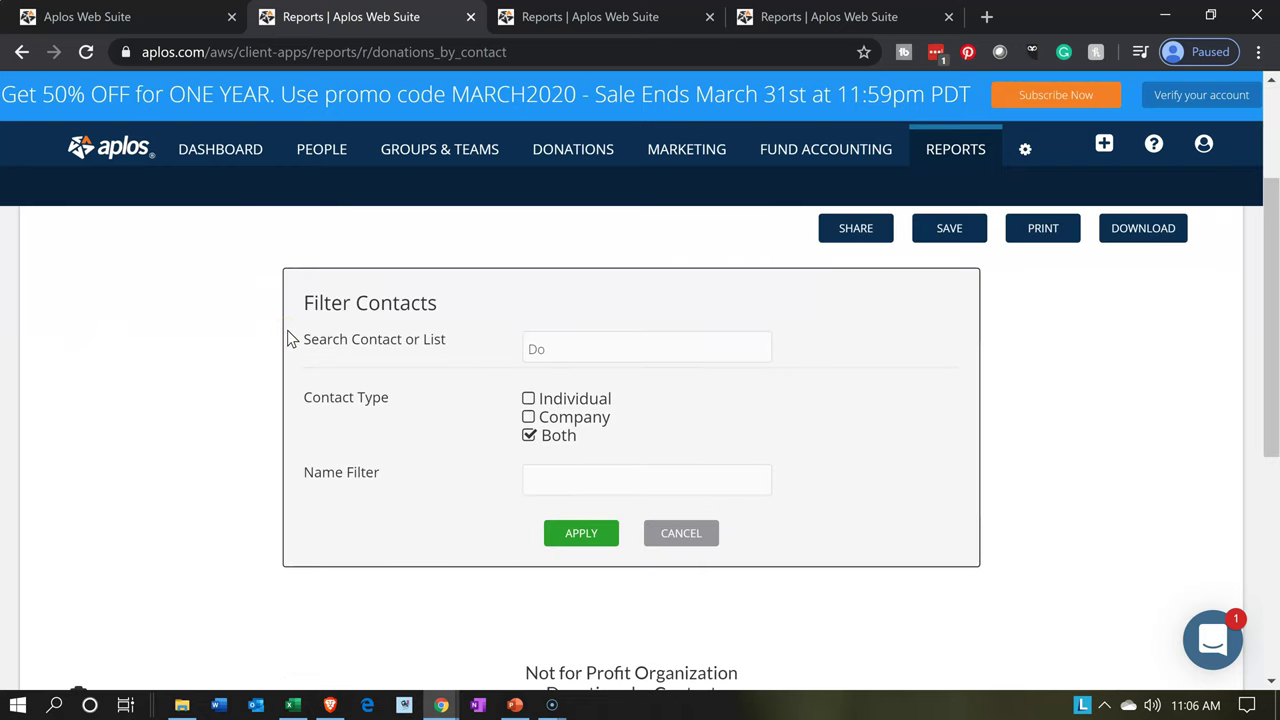
left_click(611, 342)
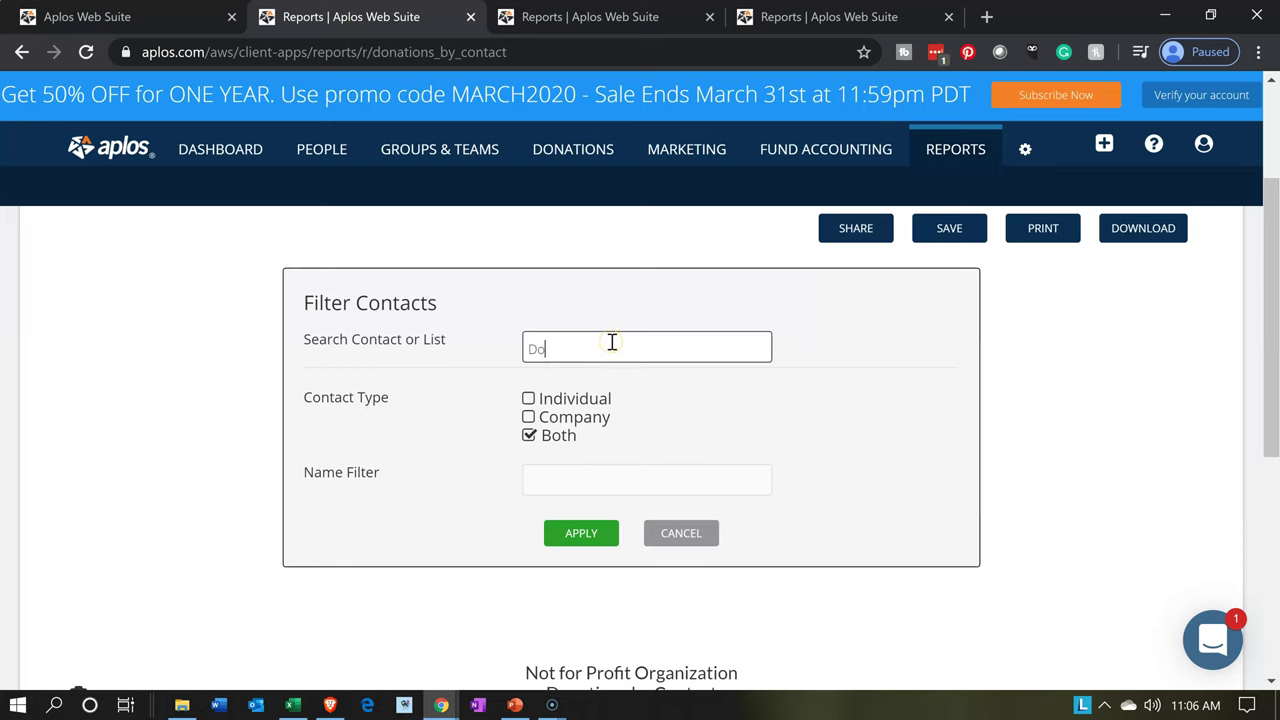
key("BackSpace")
key("BackSpace")
type("don")
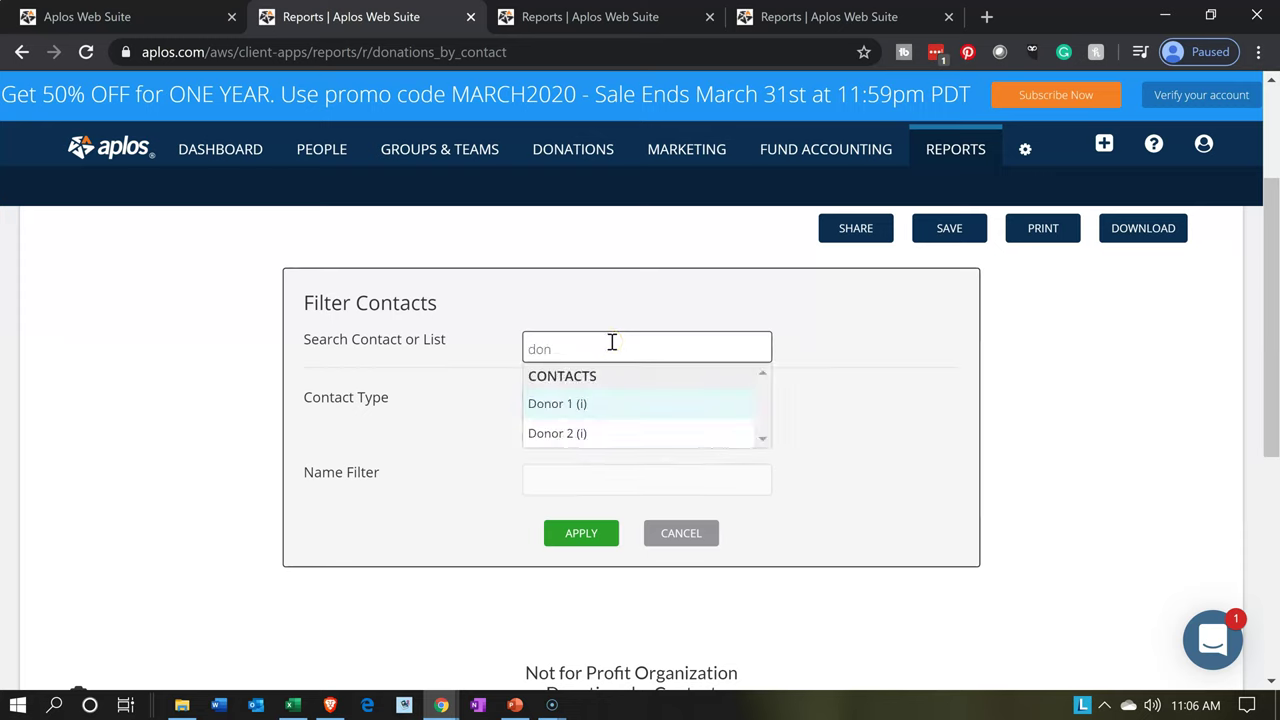
left_click(560, 408)
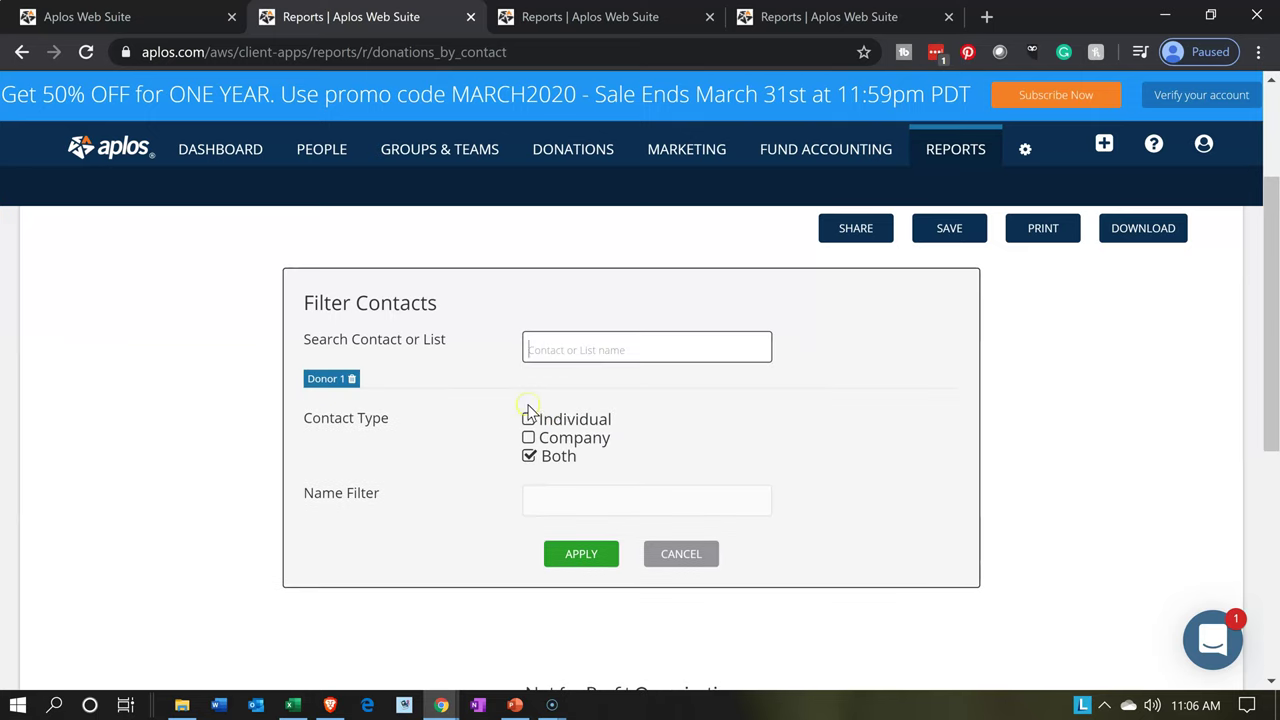
left_click(581, 565)
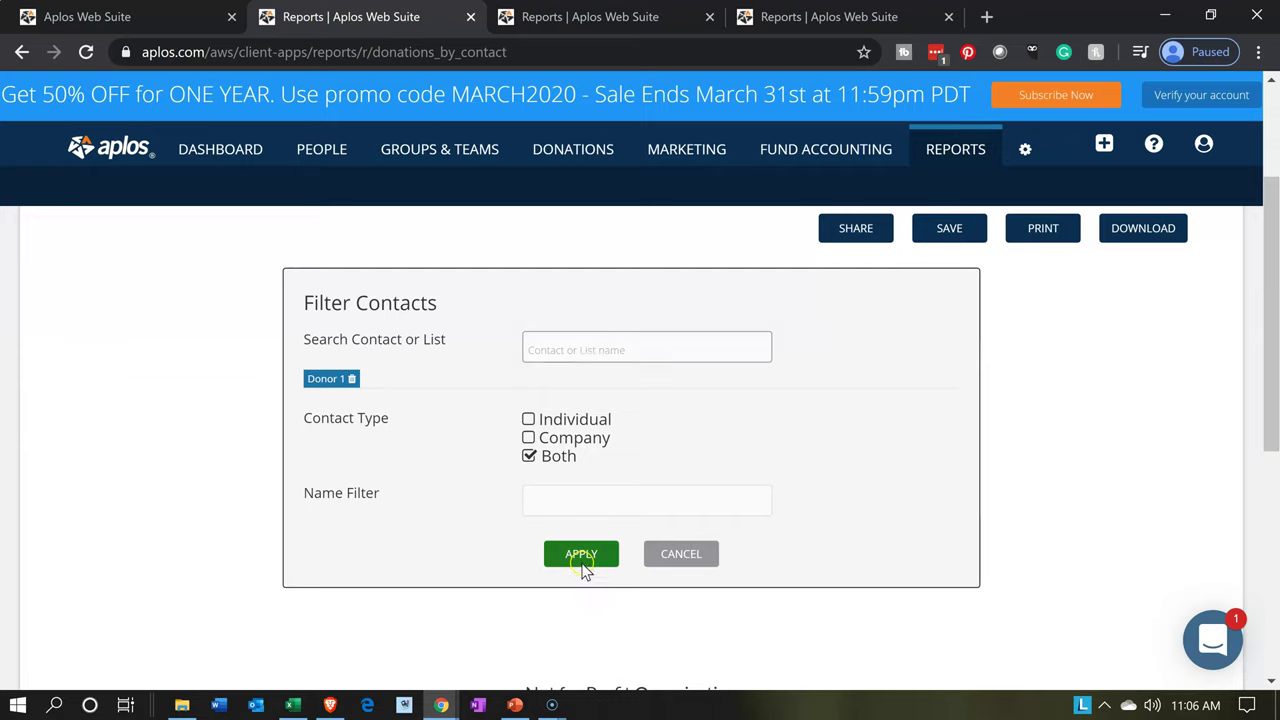
scroll(413, 503, "down", 2)
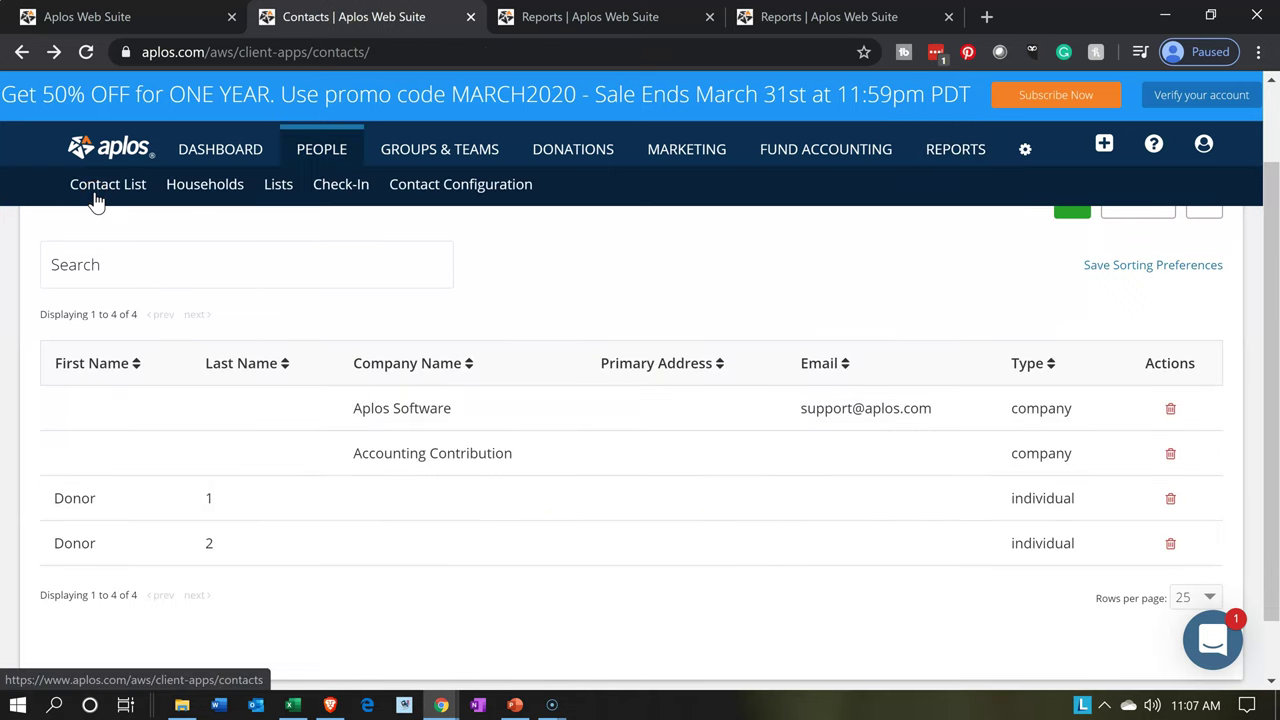
- Open Donor 2's record from the Contact List and review its contact details
left_click(325, 150)
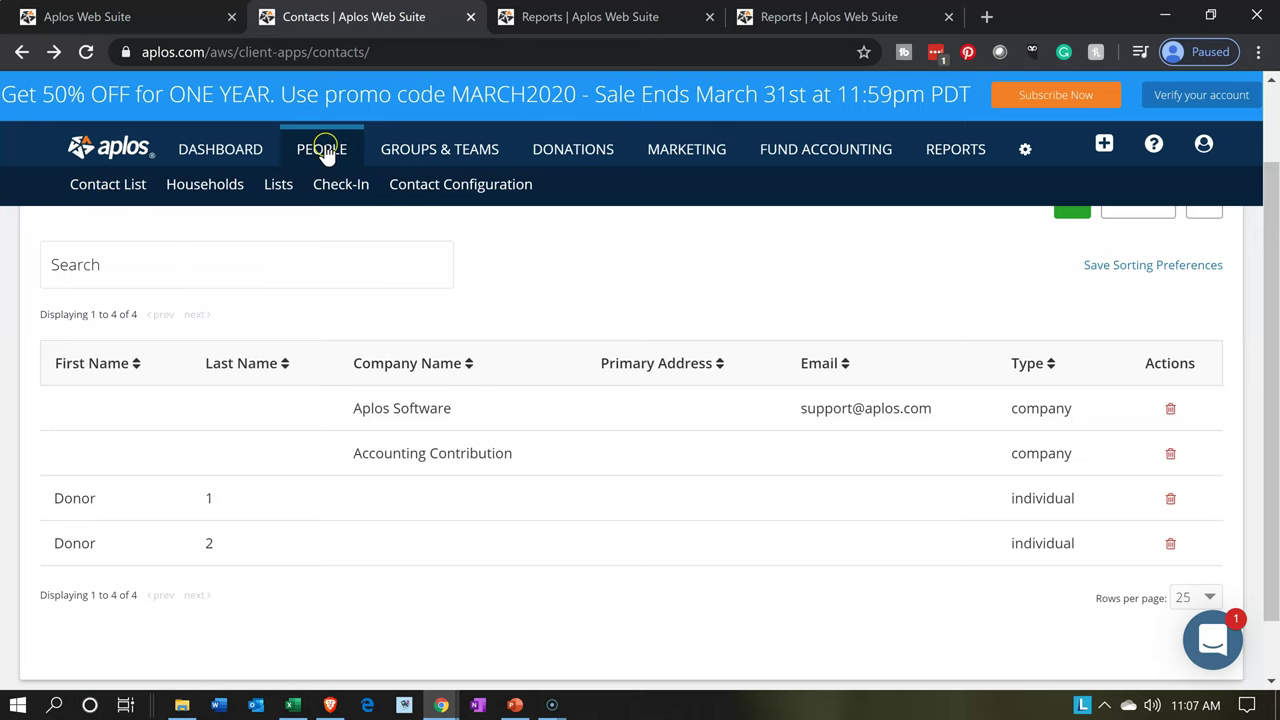
left_click(115, 190)
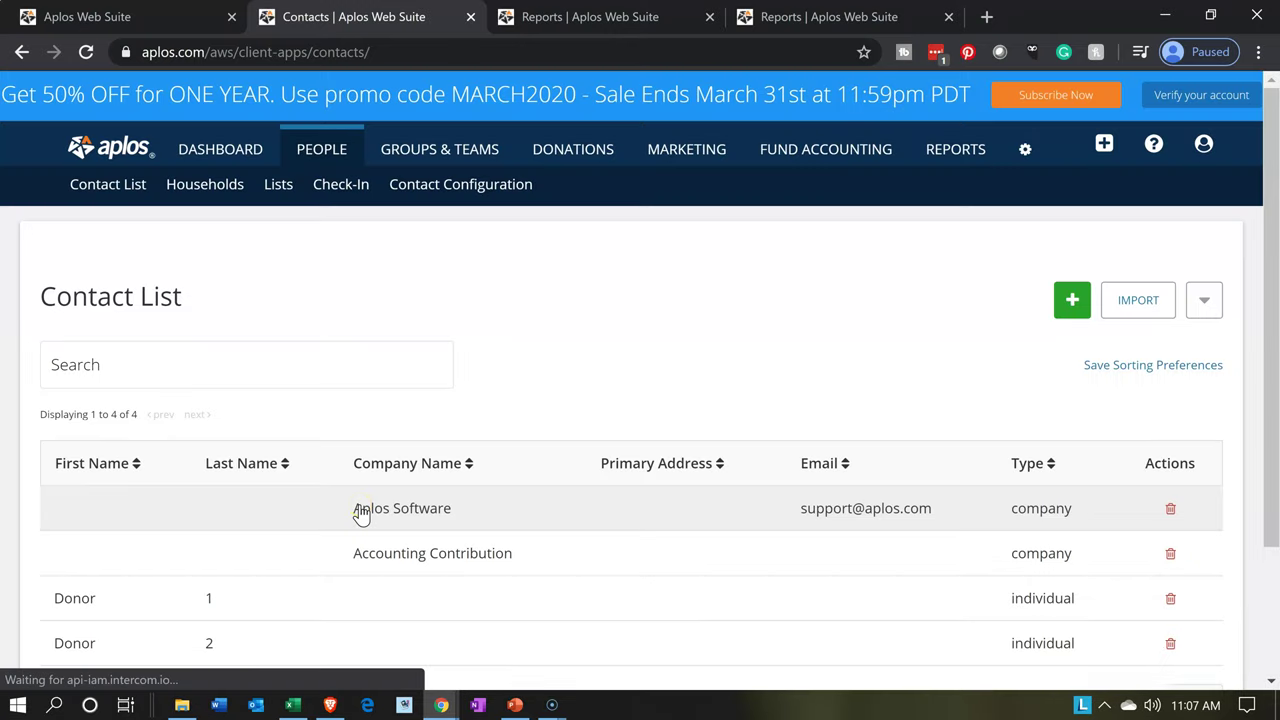
scroll(337, 535, "down", 1)
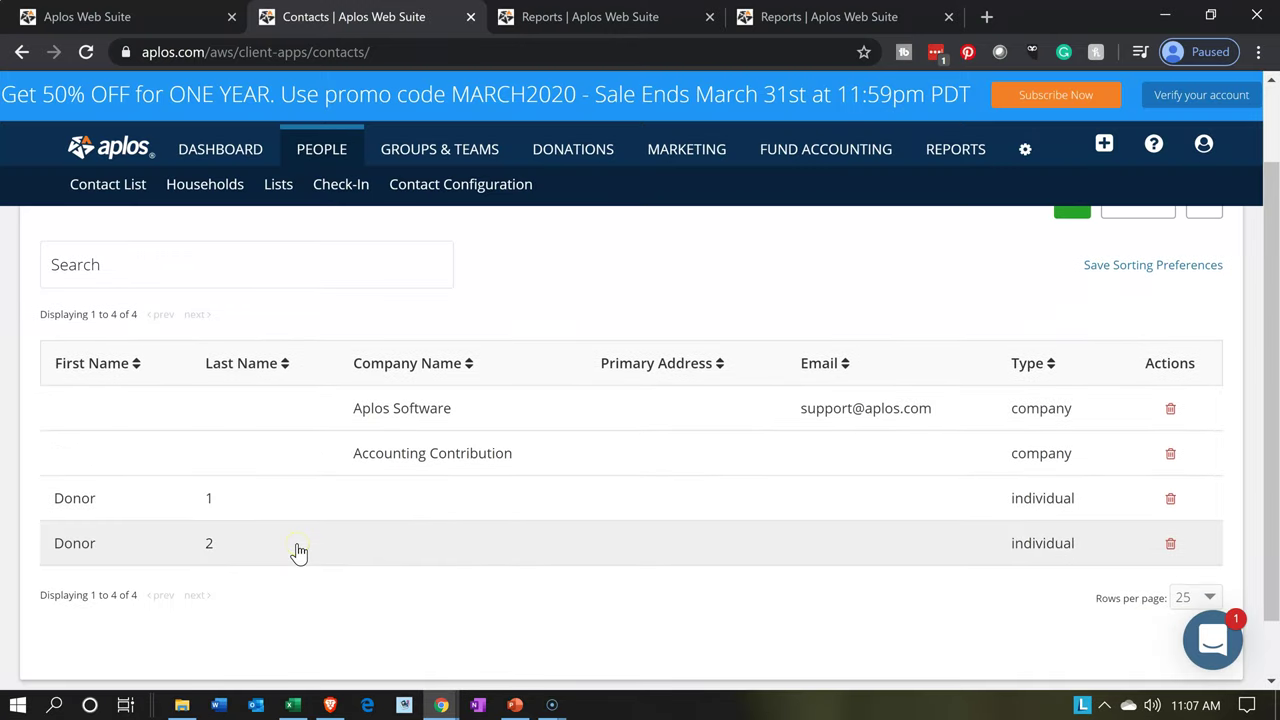
left_click(298, 550)
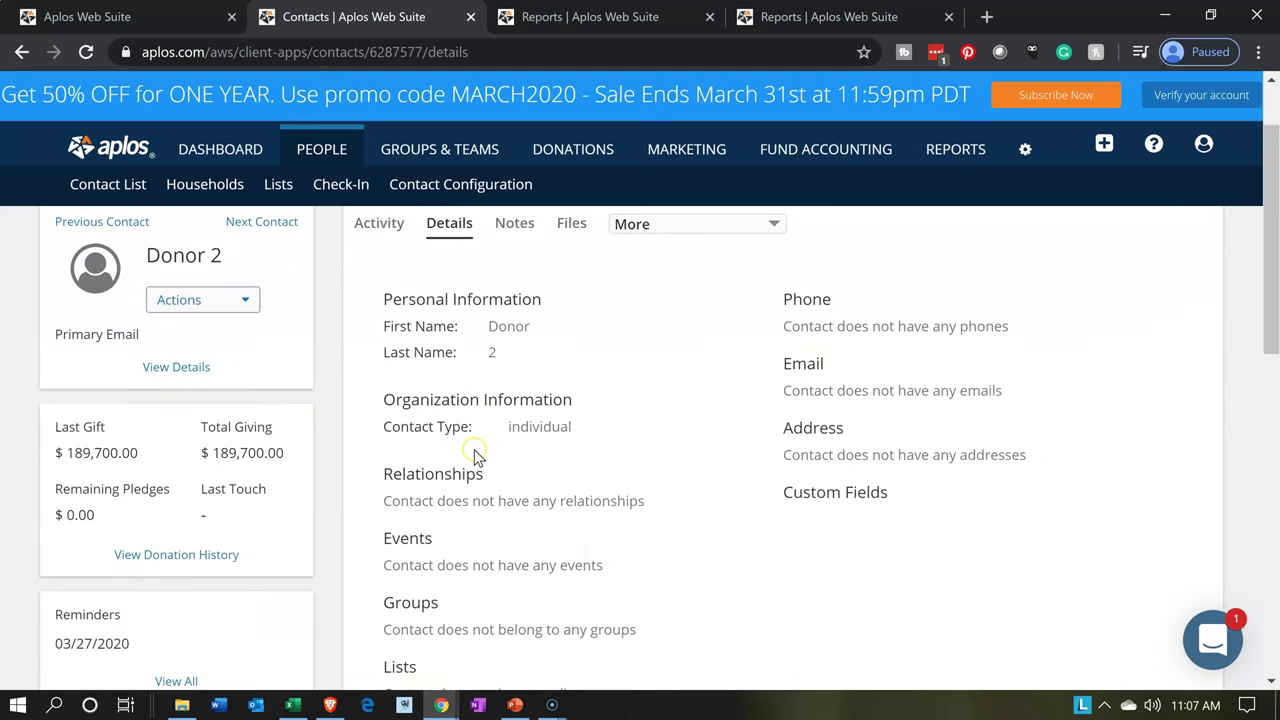
scroll(475, 455, "up", 1)
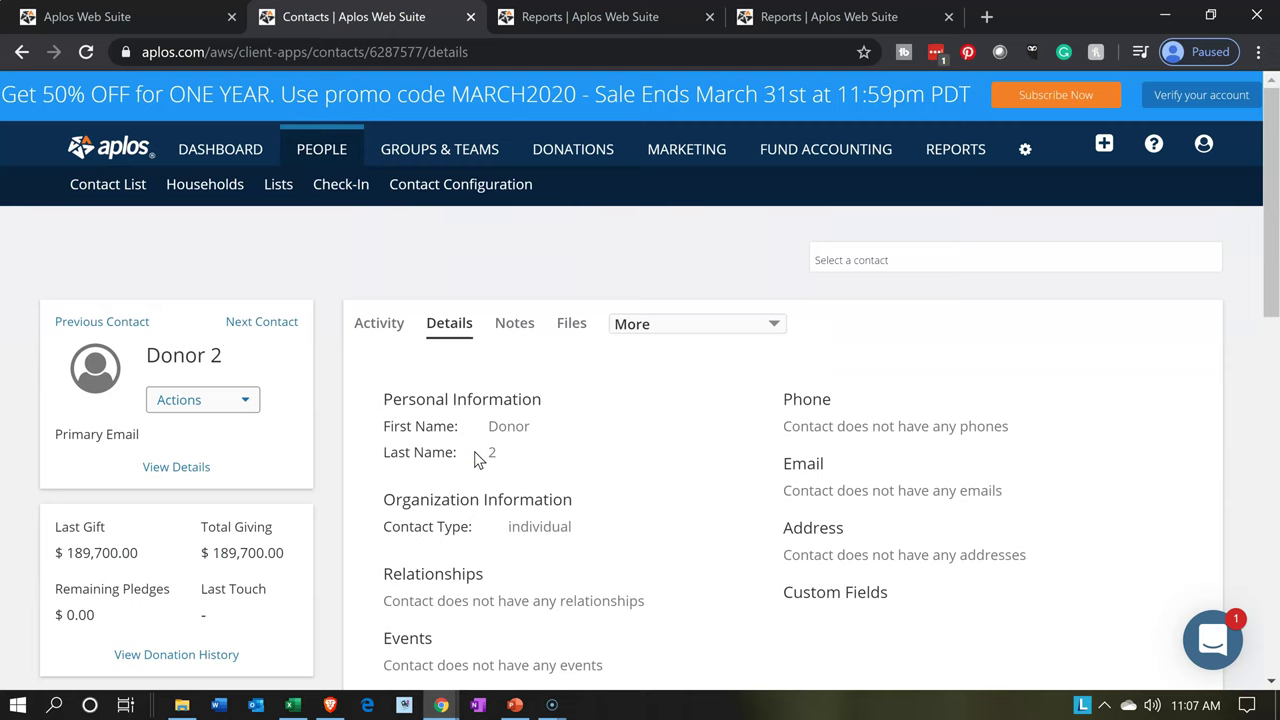
scroll(894, 409, "down", 3)
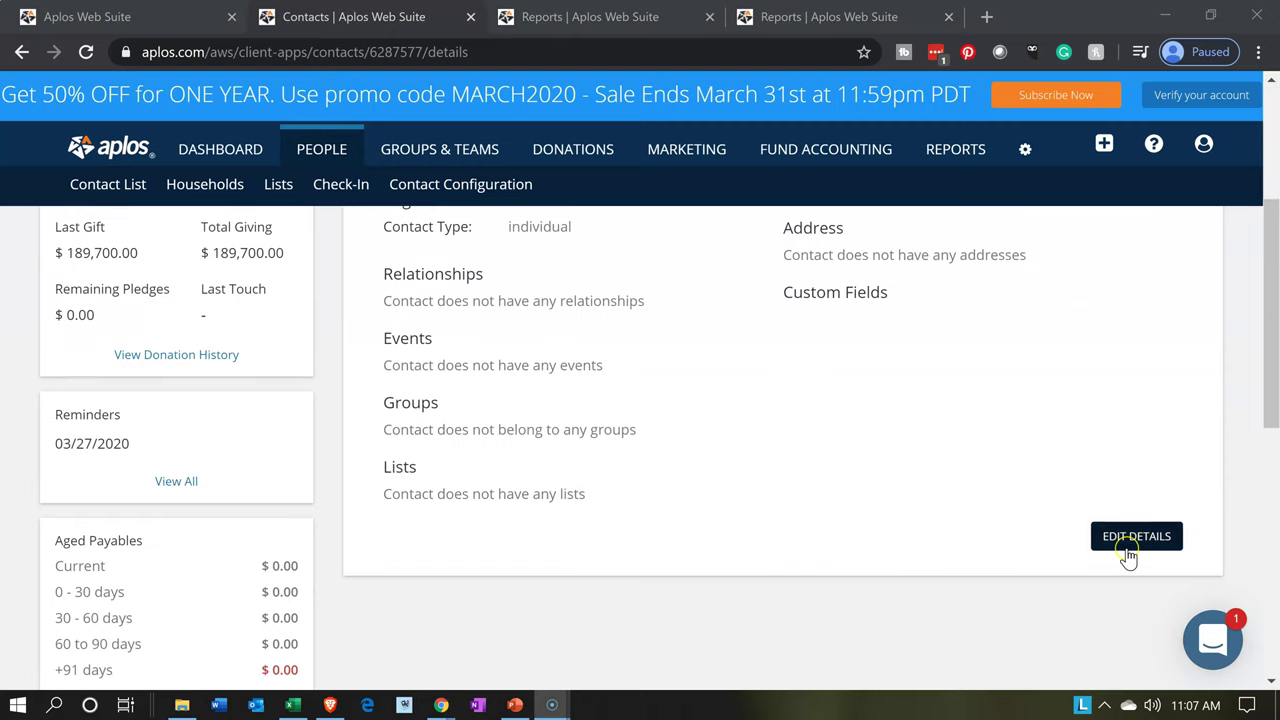
scroll(697, 620, "up", 3)
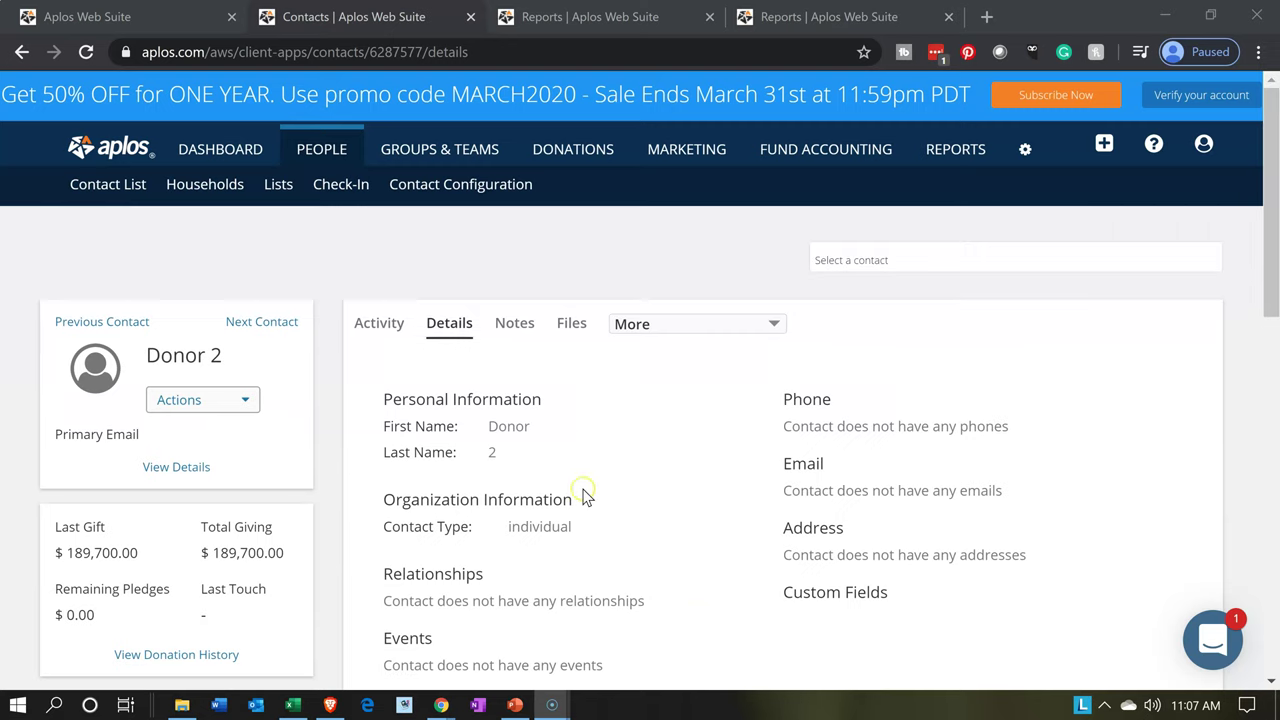
- Review Donor 2's contribution activity, notes and files, and the additional record sections on offer
left_click(393, 335)
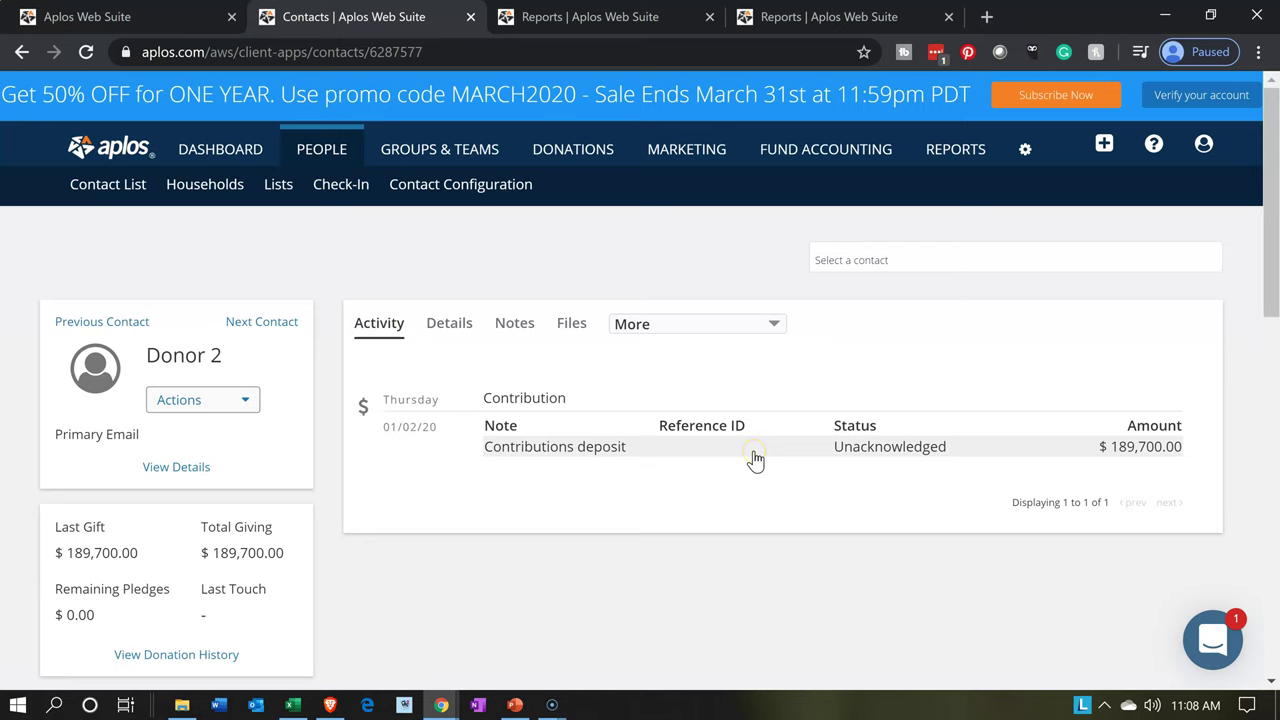
left_click(524, 331)
left_click(580, 331)
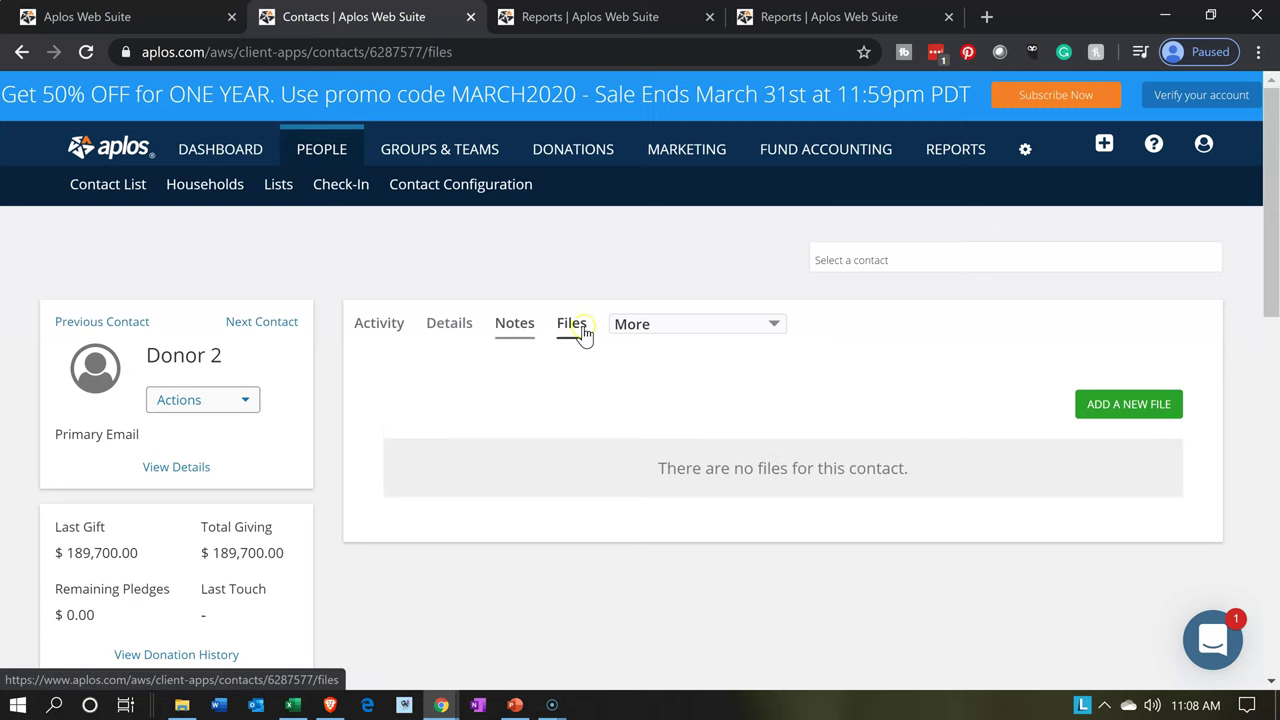
left_click(763, 327)
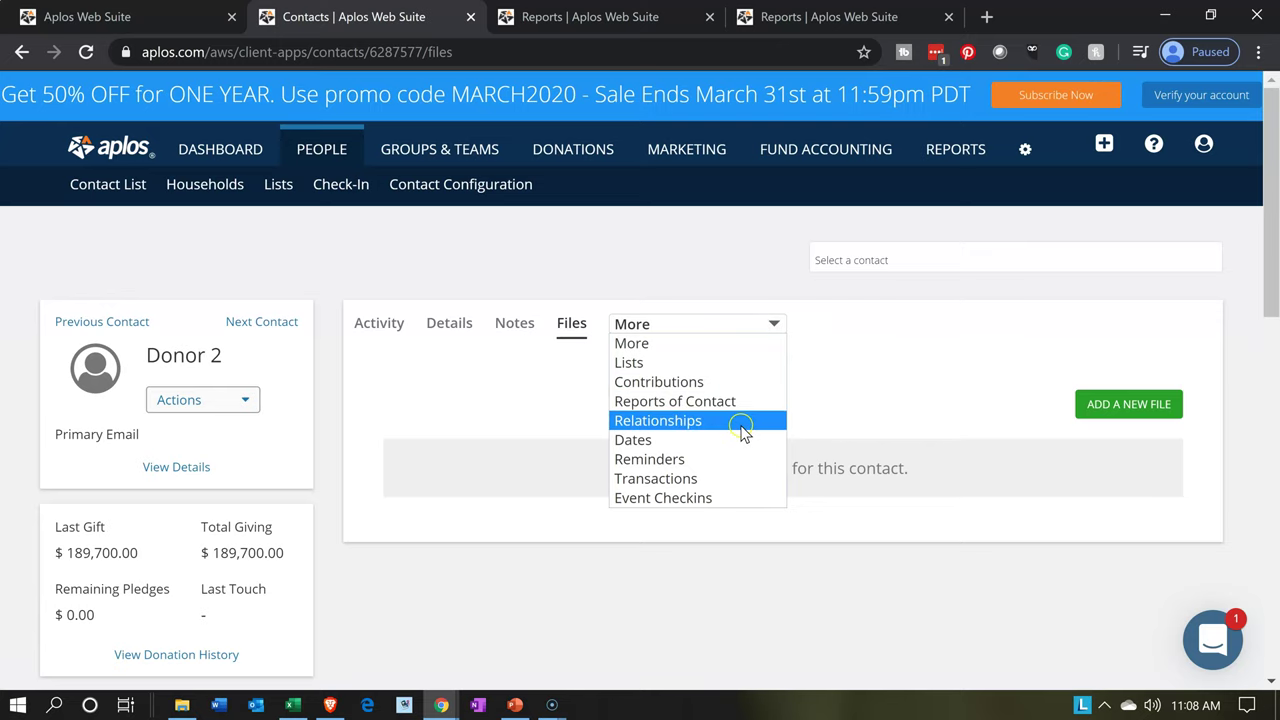
left_click(492, 421)
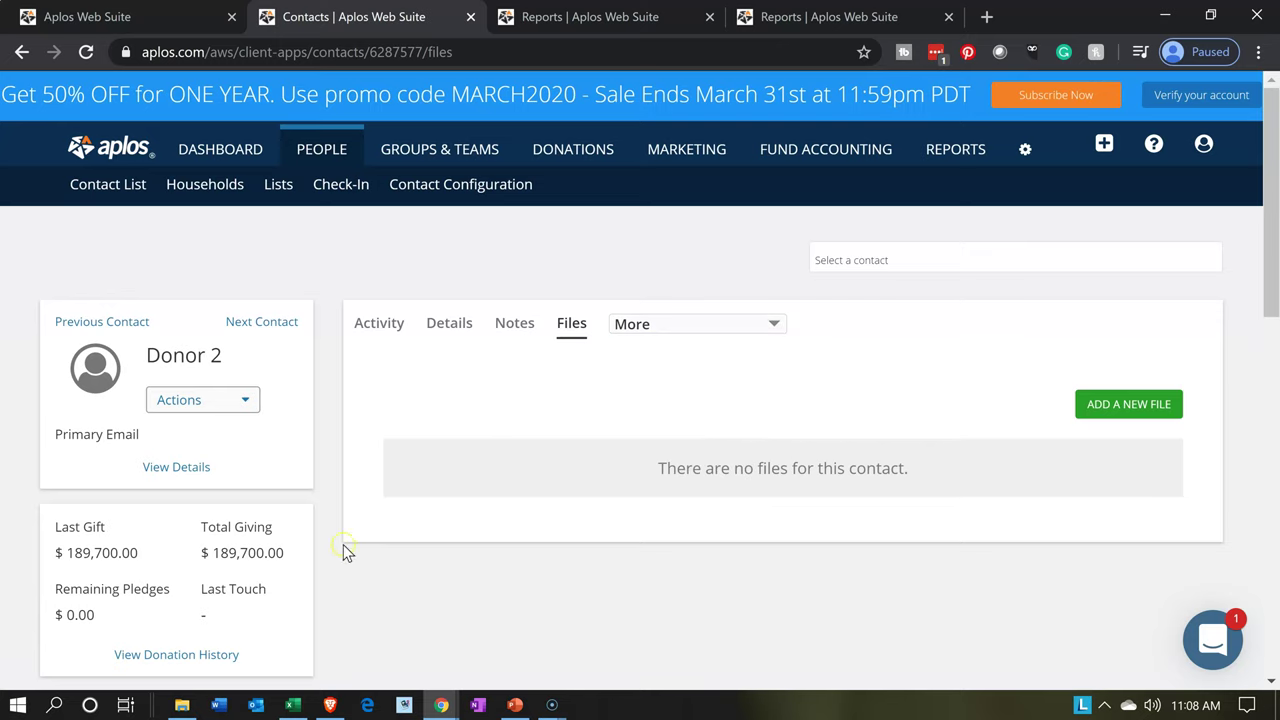
- Review the giving summary, reminders and aged payables in Donor 2's record
scroll(330, 578, "down", 1)
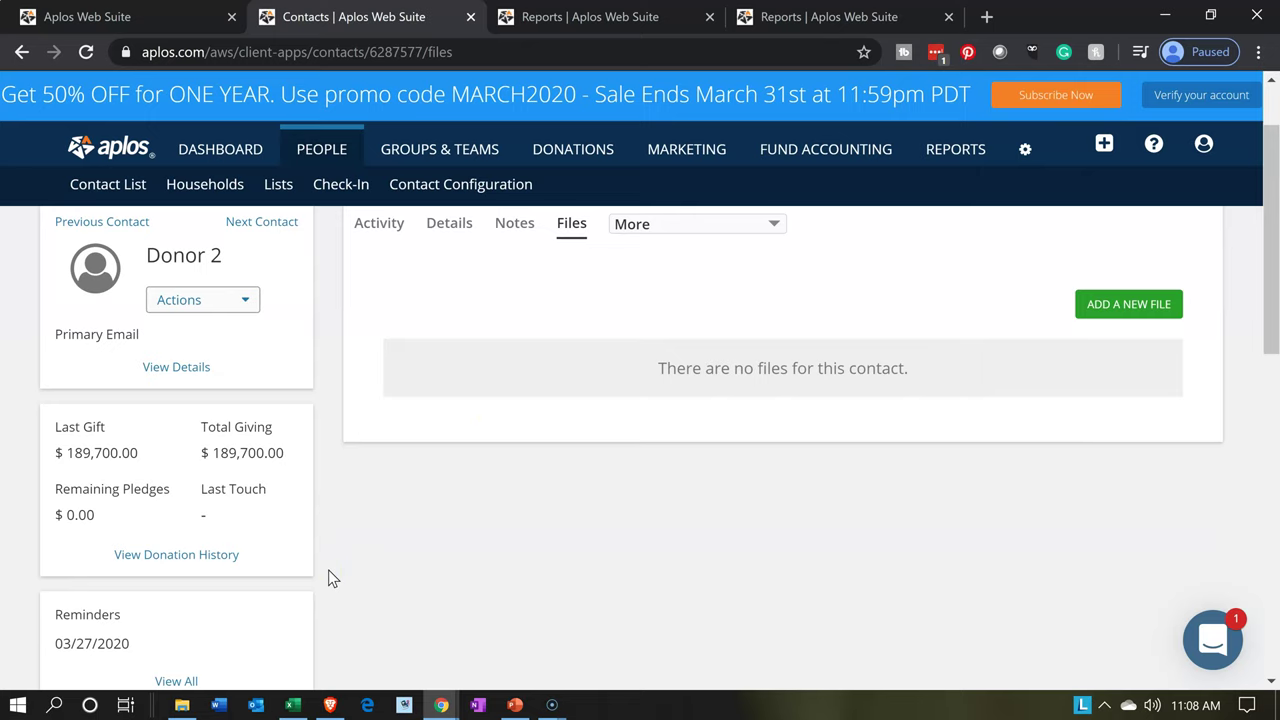
left_click(313, 476)
scroll(313, 483, "down", 3)
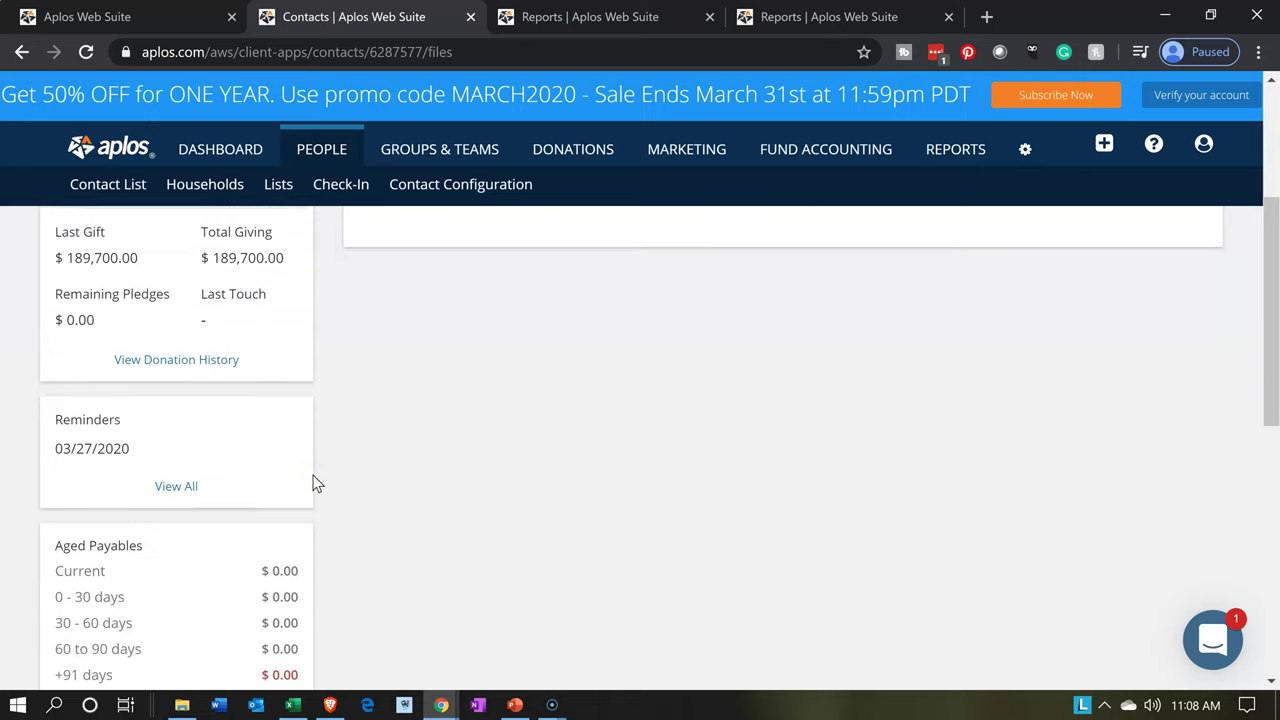